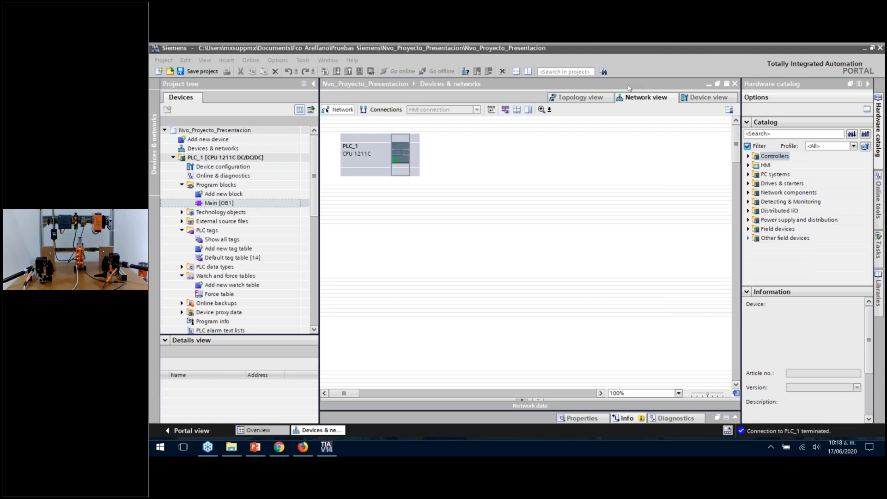
Go online with PLC_1 to check the status of its project items, and disconnect again
left_click(671, 61)
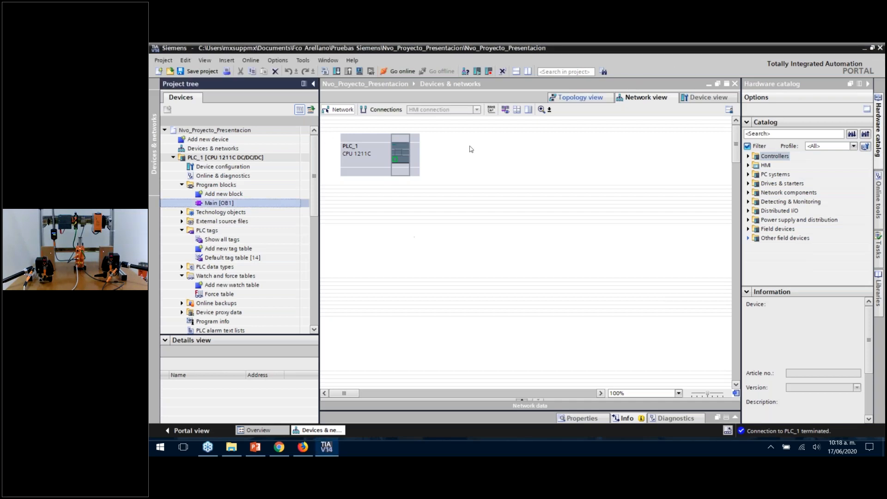
left_click(453, 169)
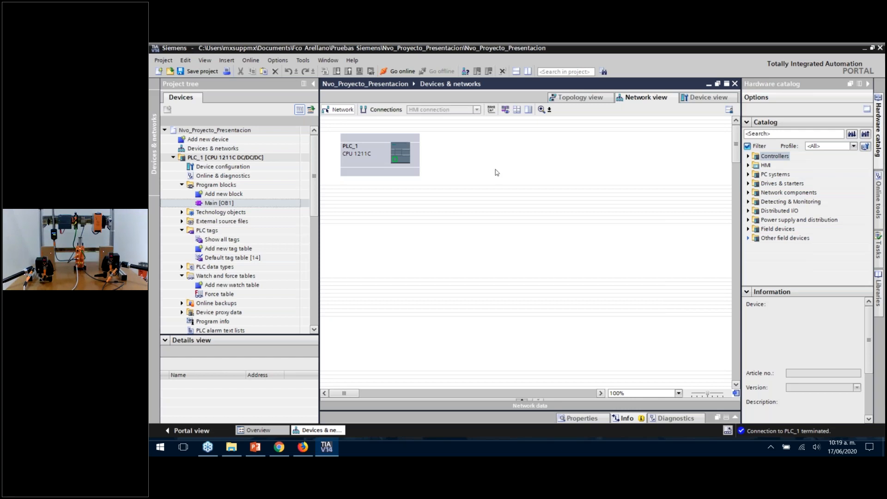
left_click(407, 155)
left_click(408, 71)
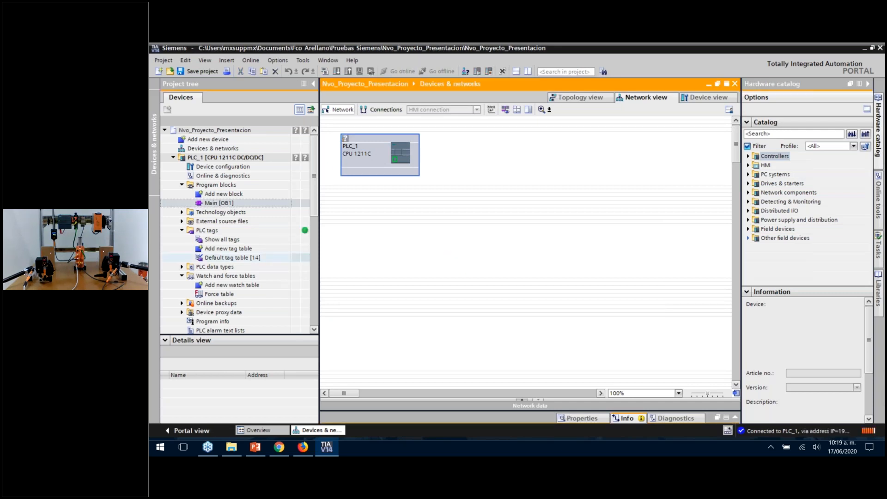
left_click_drag(314, 192, 314, 169)
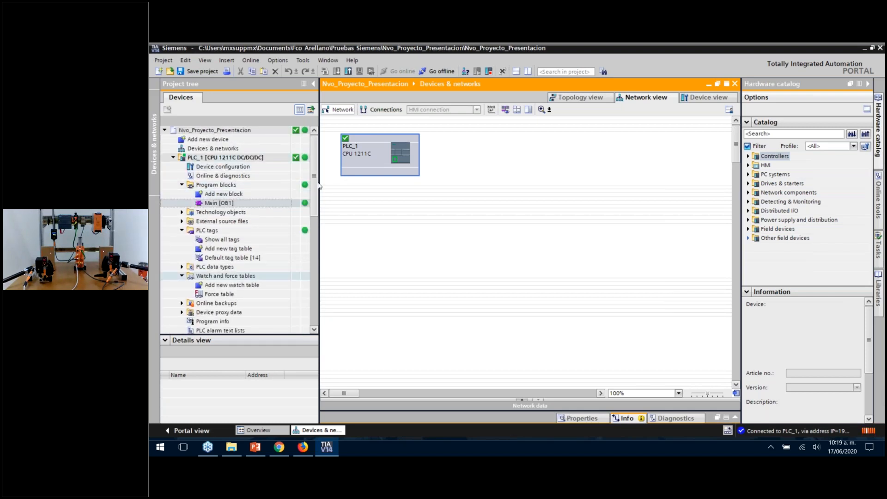
scroll(316, 237, "down", 1)
scroll(318, 160, "up", 1)
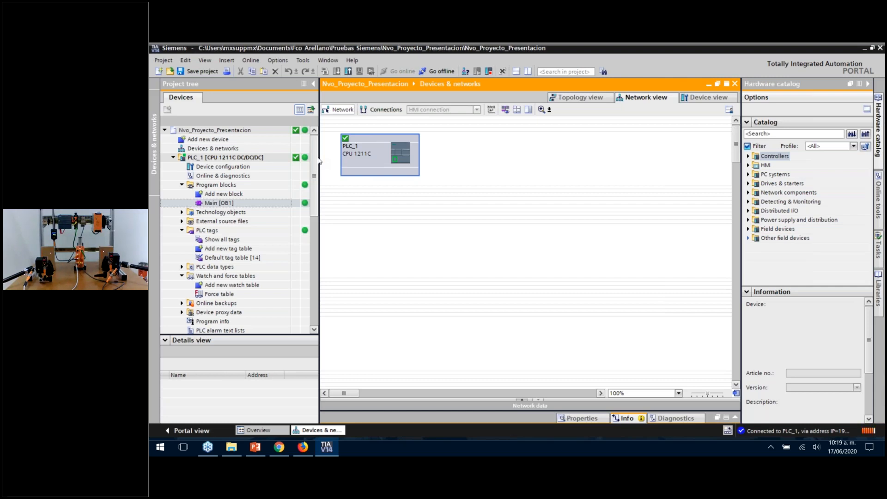
left_click(436, 71)
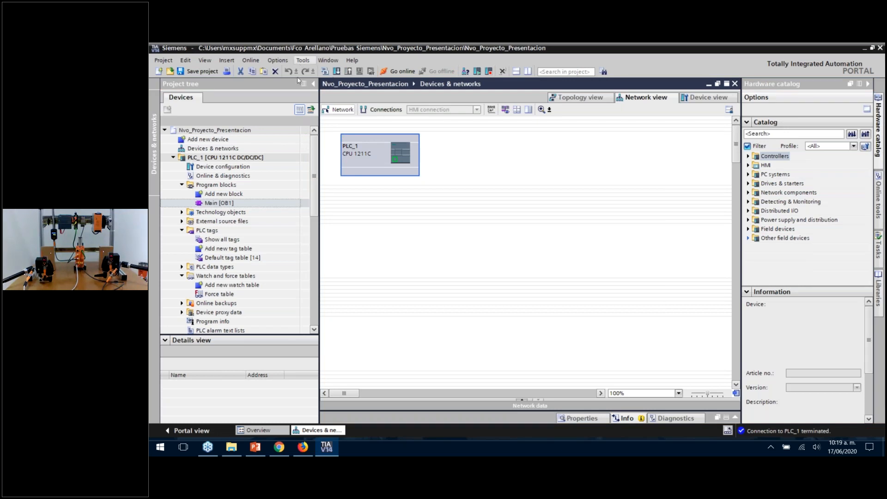
Review the installed GSD files in the general station description file manager and close it
left_click(301, 60)
mouse_move(275, 61)
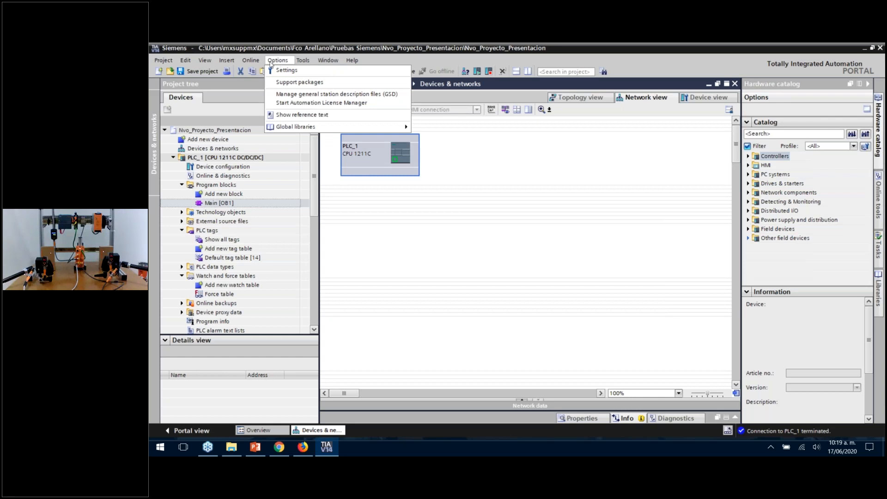
left_click(284, 61)
left_click(284, 60)
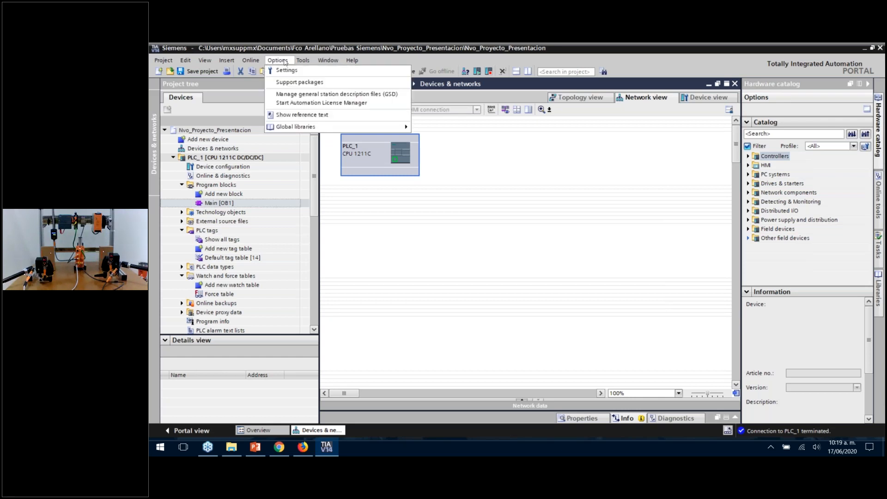
left_click(352, 96)
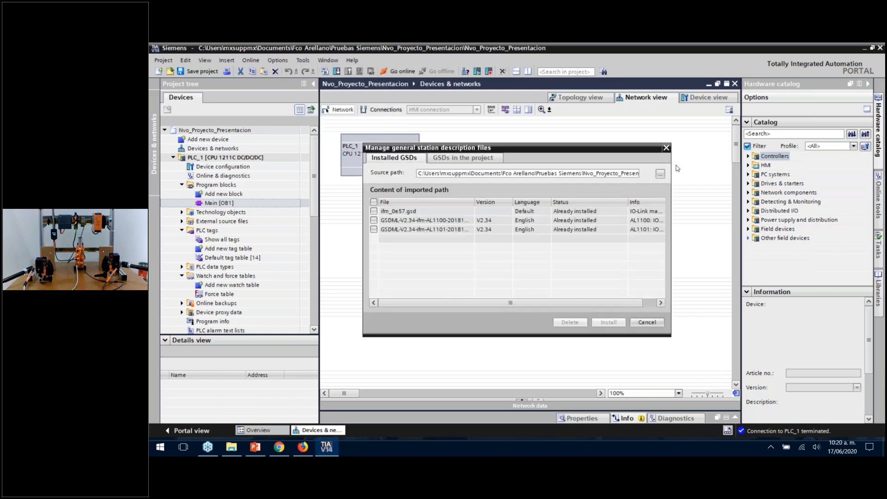
left_click(666, 148)
Switch to Firefox and open the IO-Link Setup Guide & Software section of the ifm download area
left_click(302, 447)
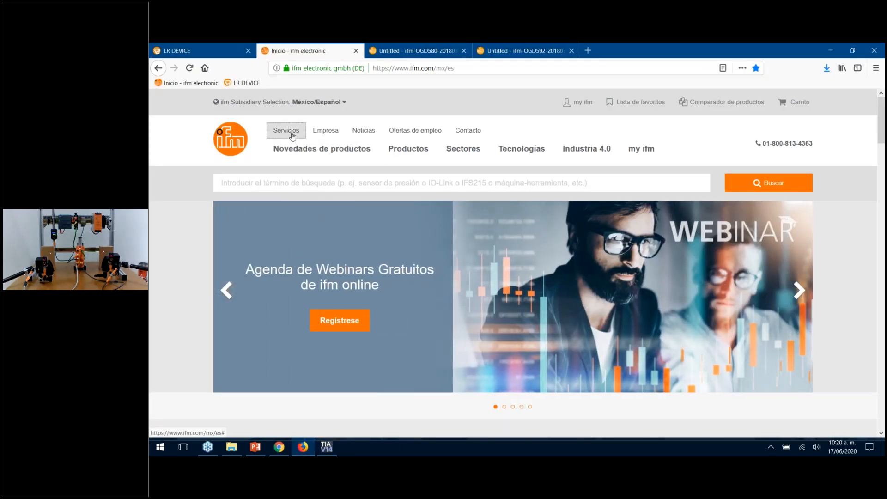
mouse_move(286, 131)
left_click(298, 170)
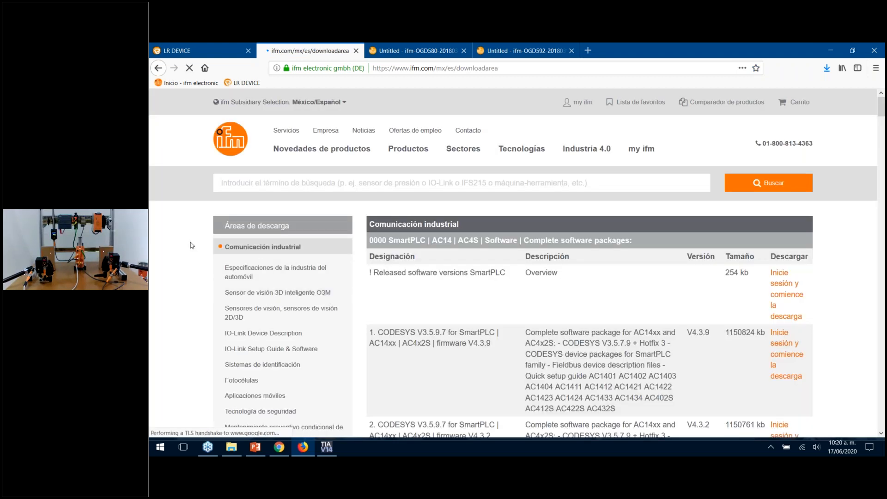
scroll(190, 245, "down", 2)
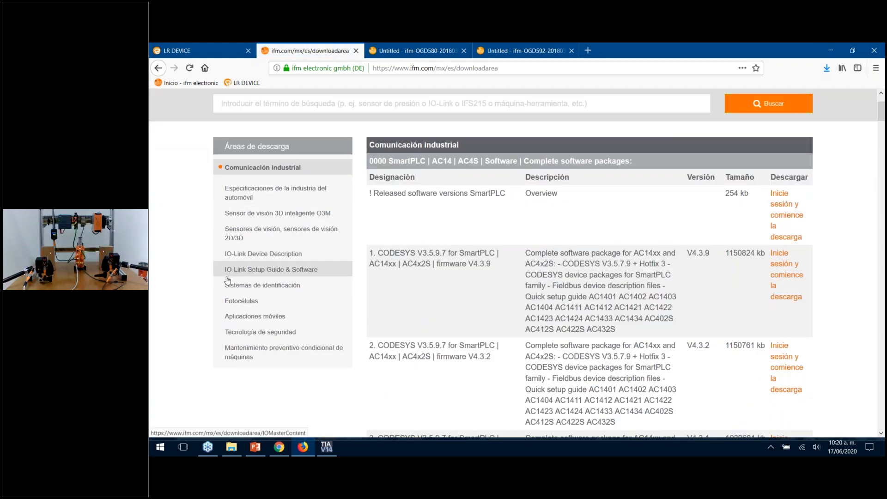
left_click(263, 276)
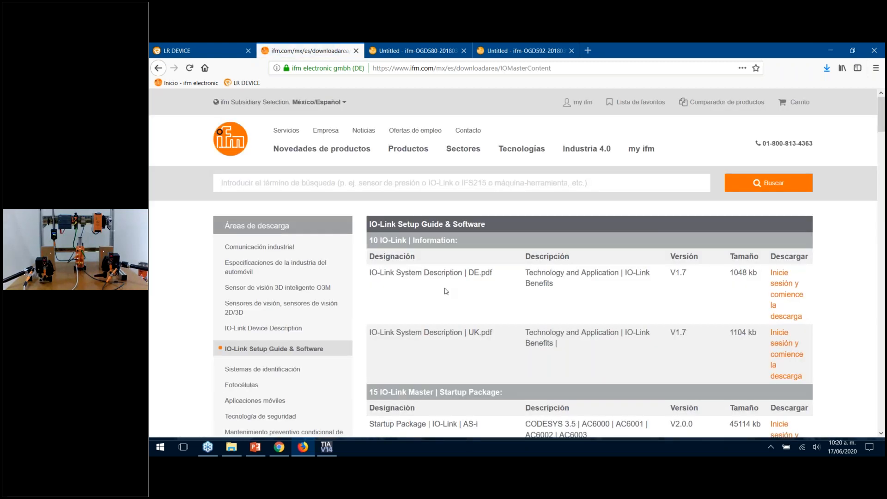
Look through the IO-Link master startup packages for the Profinet IO package covering Siemens S7 TIA
scroll(446, 291, "down", 6)
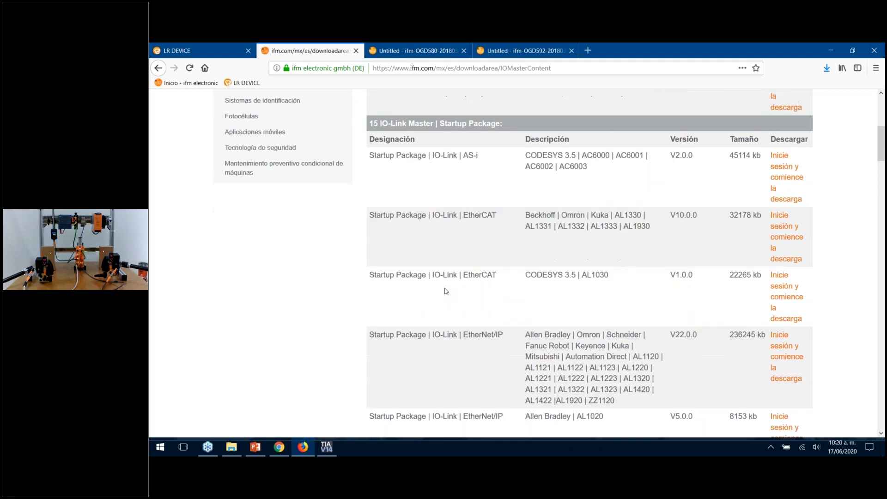
scroll(446, 291, "down", 5)
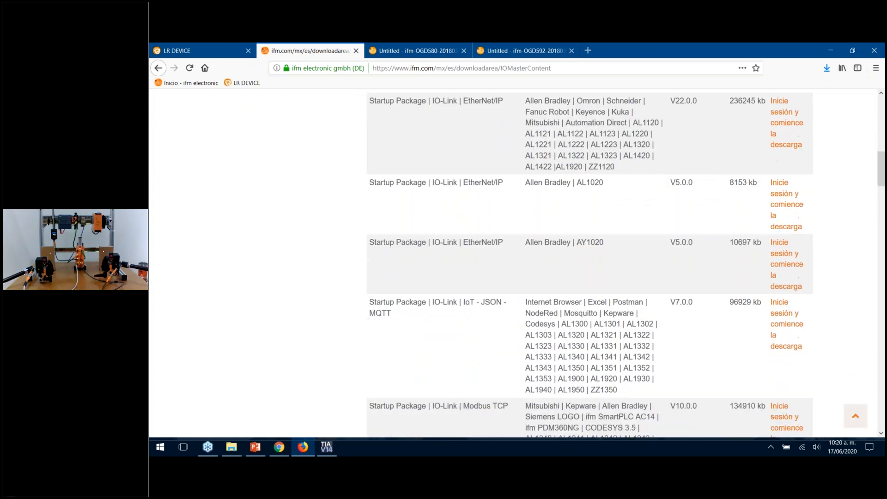
scroll(591, 265, "up", 4)
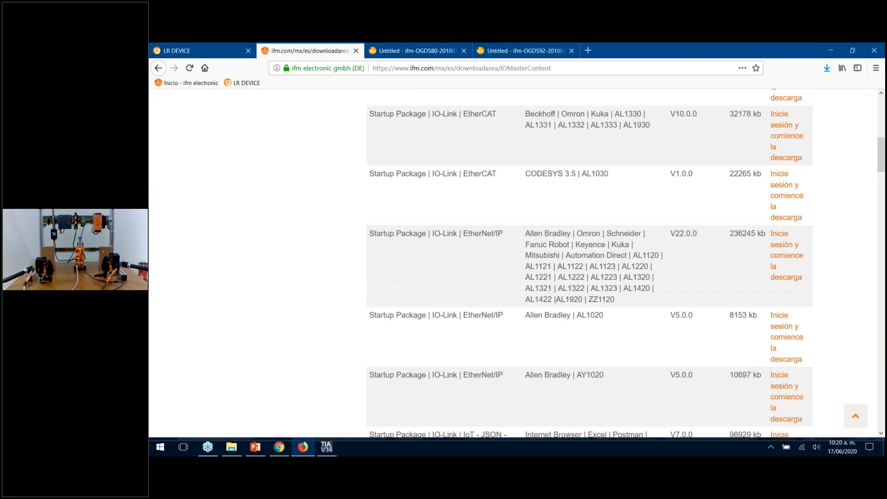
scroll(590, 265, "up", 2)
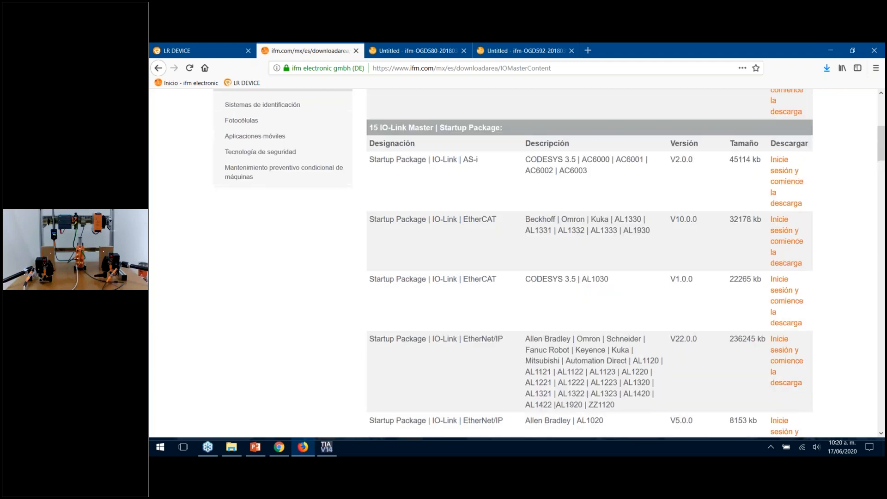
scroll(516, 238, "down", 1)
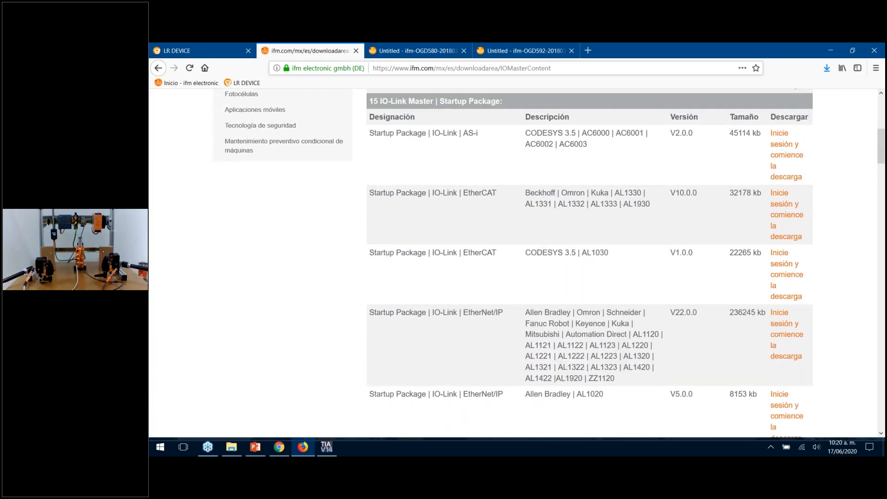
scroll(516, 238, "down", 1)
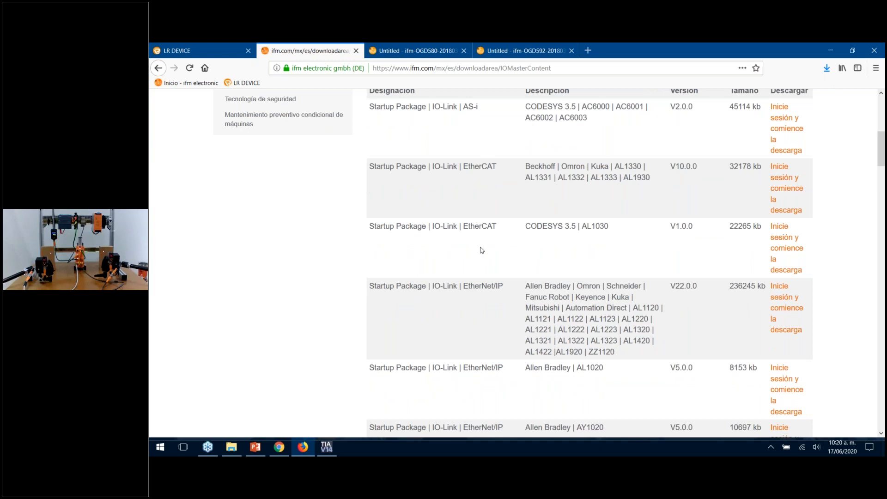
scroll(482, 250, "down", 2)
scroll(479, 372, "down", 5)
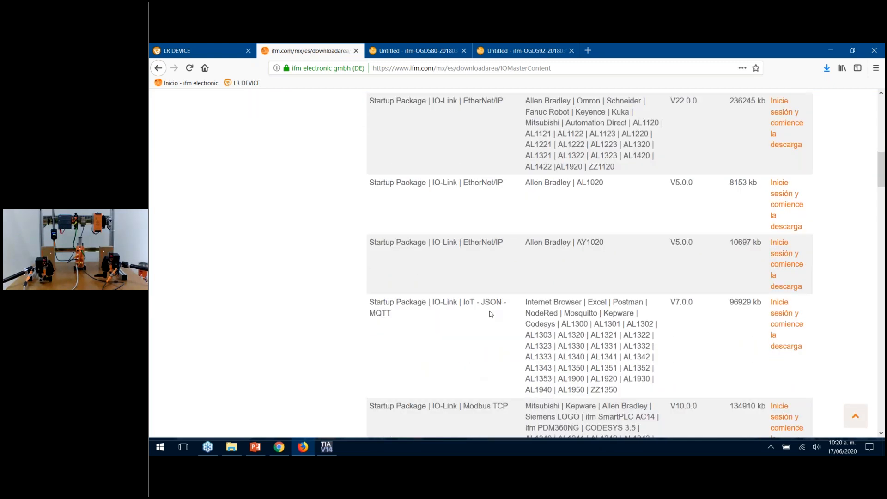
scroll(491, 314, "down", 10)
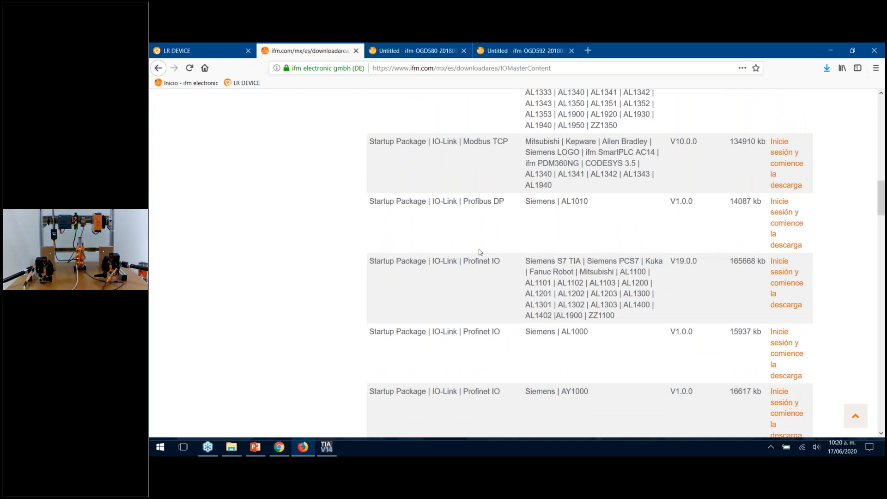
left_click_drag(464, 262, 500, 258)
Switch to File Explorer and examine the folders of the downloaded Startup Package_PN_AL1x0x_Rev17, including AL1x0x GSDML
left_click(234, 449)
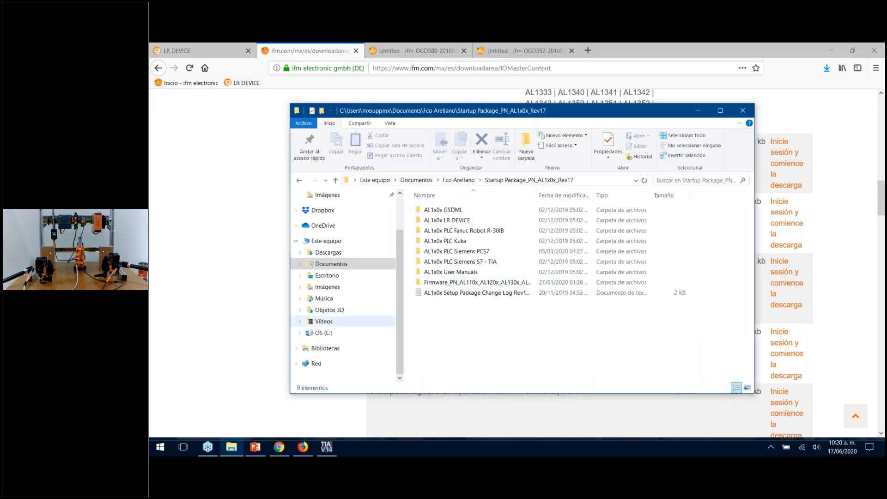
left_click_drag(552, 110, 406, 95)
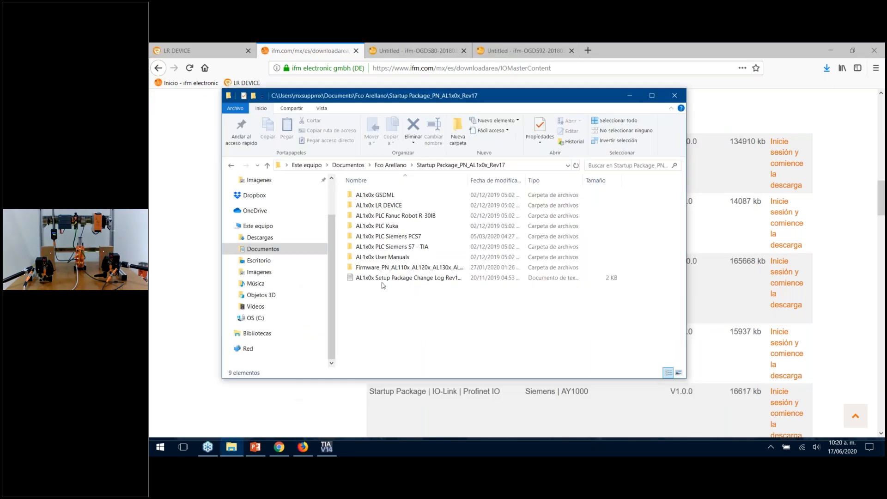
left_click(382, 196)
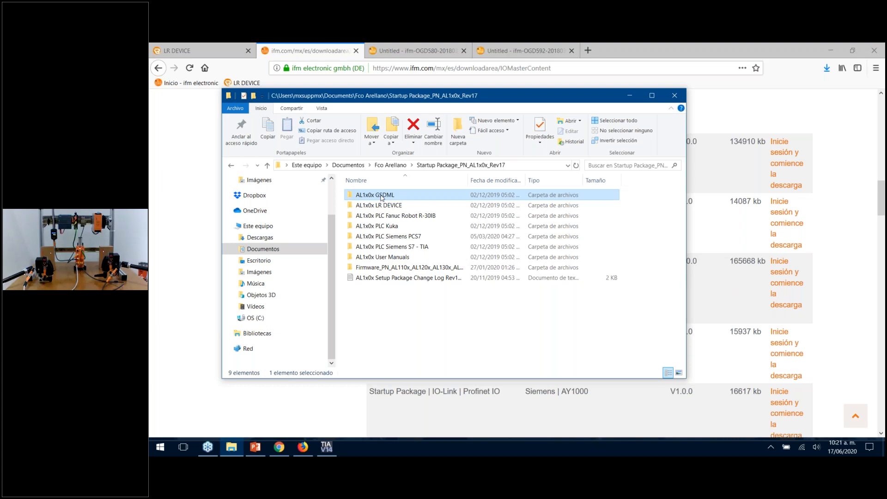
left_click(421, 227)
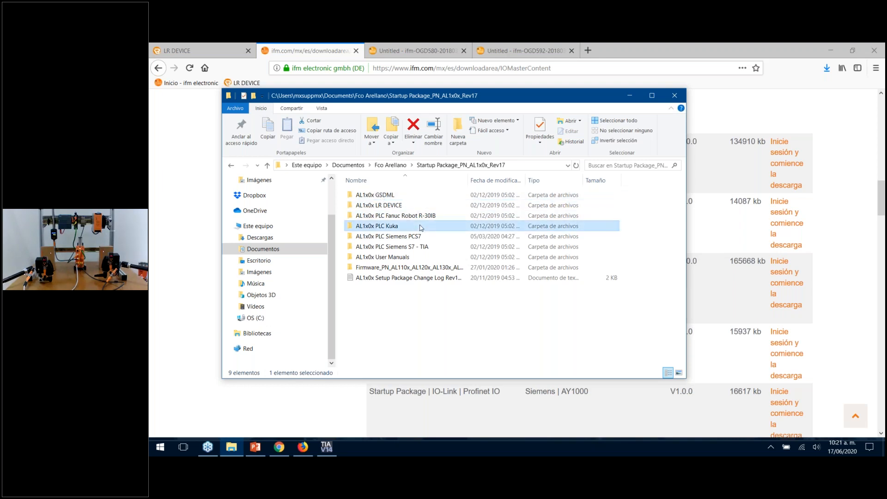
key("Up")
key("Down")
key("Down")
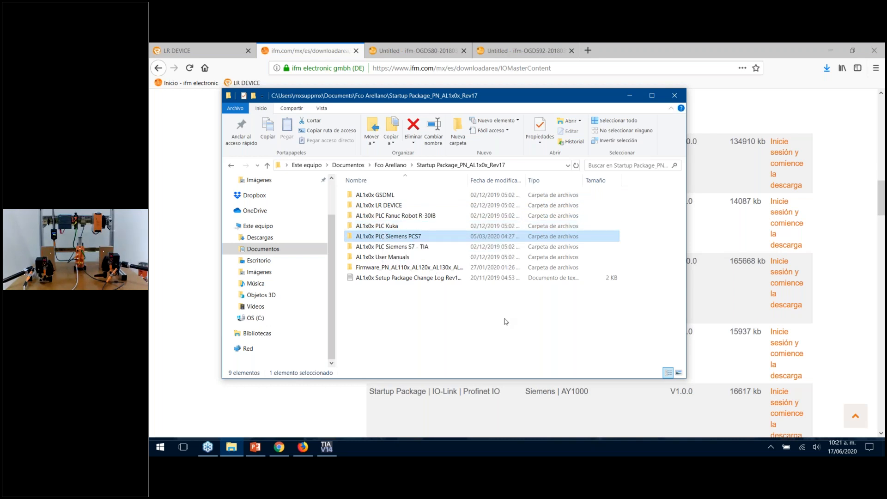
Open the AL1x0x PLC Siemens S7 - TIA folder and look through its subfolders
left_click(383, 247)
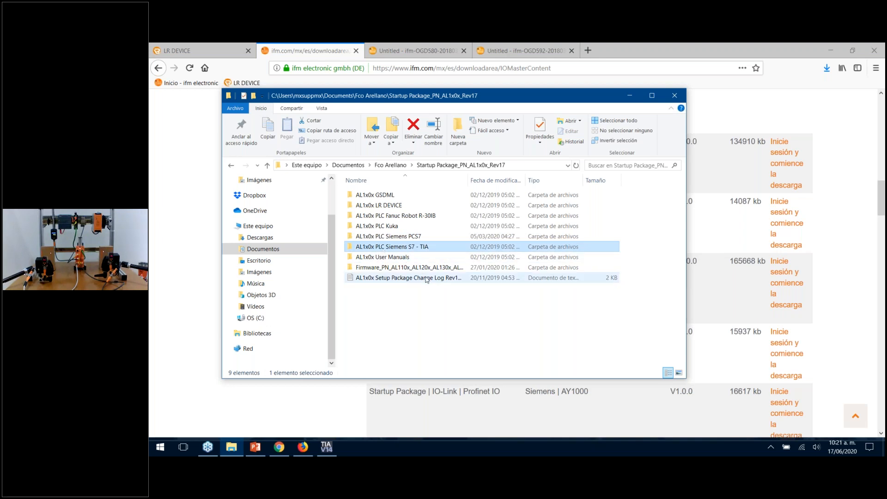
key("Return")
key("Down")
key("Up")
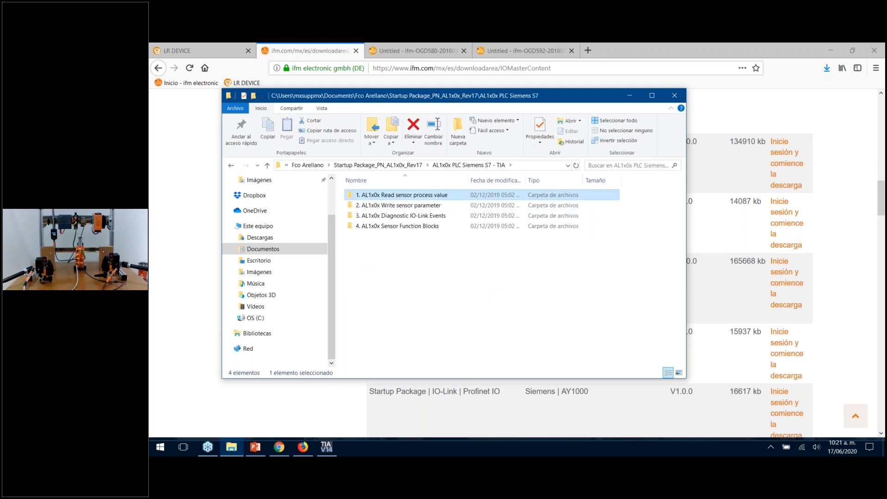
key("Down")
key("Down")
key("Down")
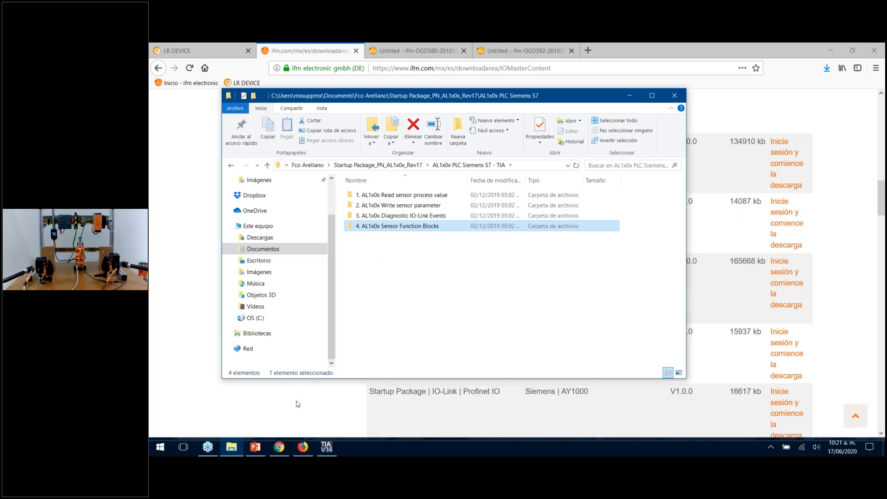
Switch to TIA Portal and expand the hardware catalog's other field devices down to the ifm electronic PROFINET IO devices under I/O
left_click(342, 411)
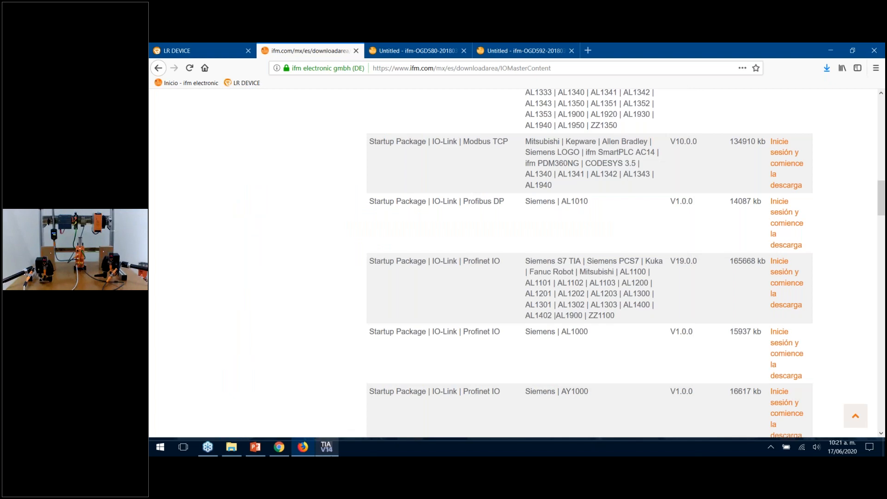
mouse_move(337, 448)
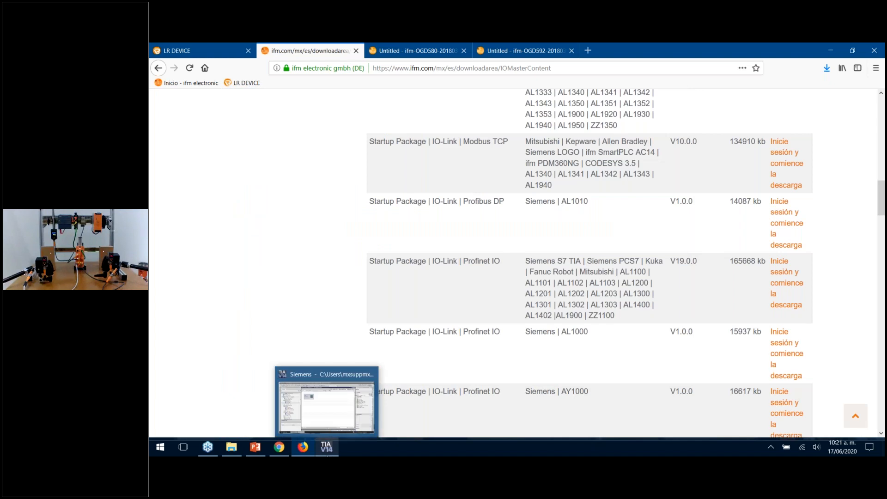
left_click(339, 421)
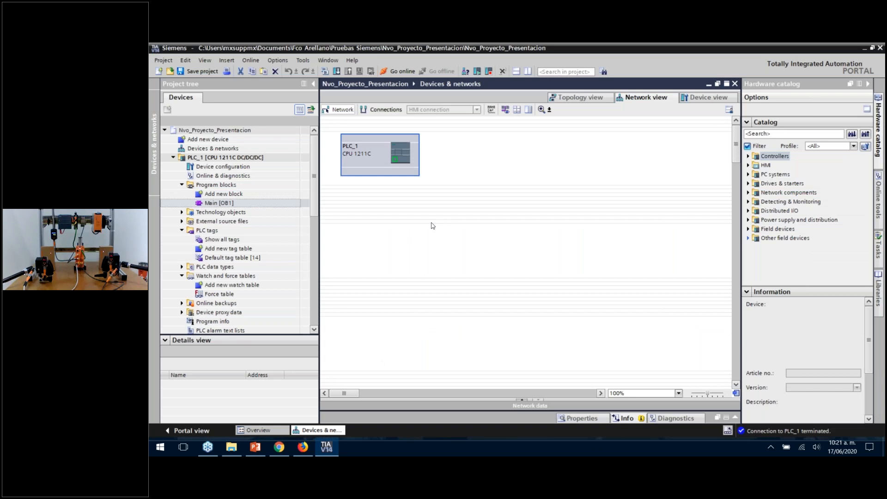
left_click(748, 239)
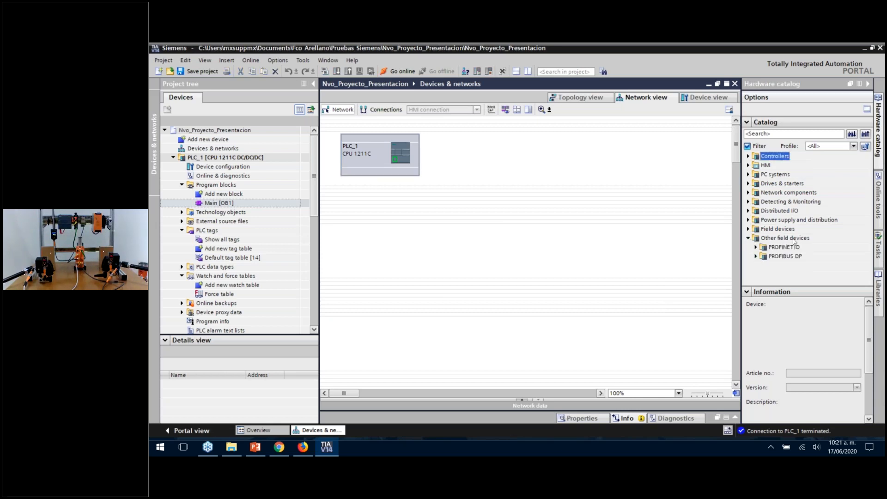
left_click(755, 247)
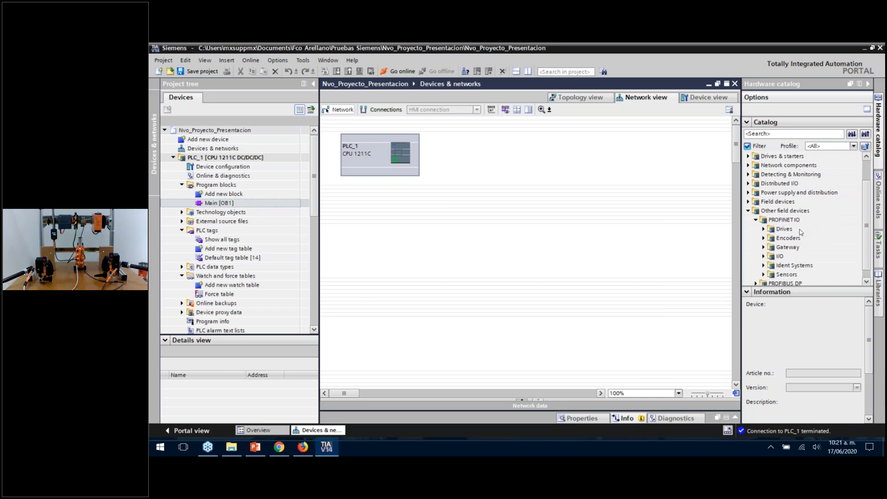
left_click(763, 256)
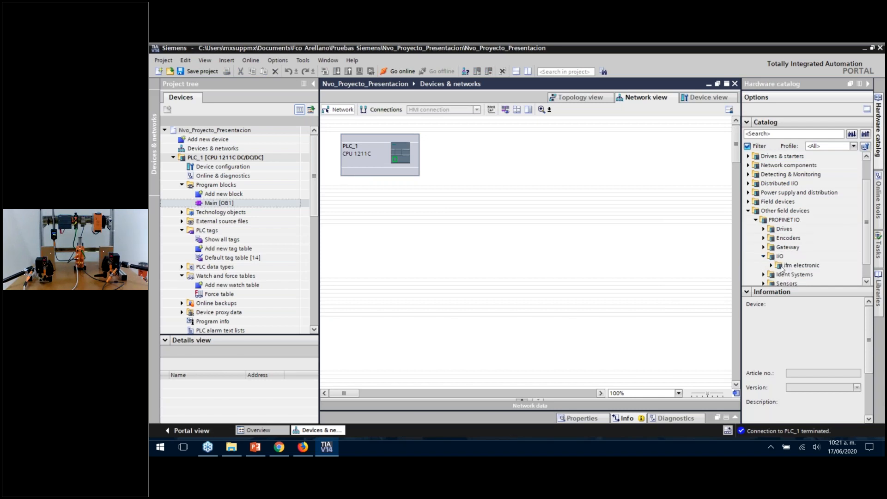
left_click(771, 266)
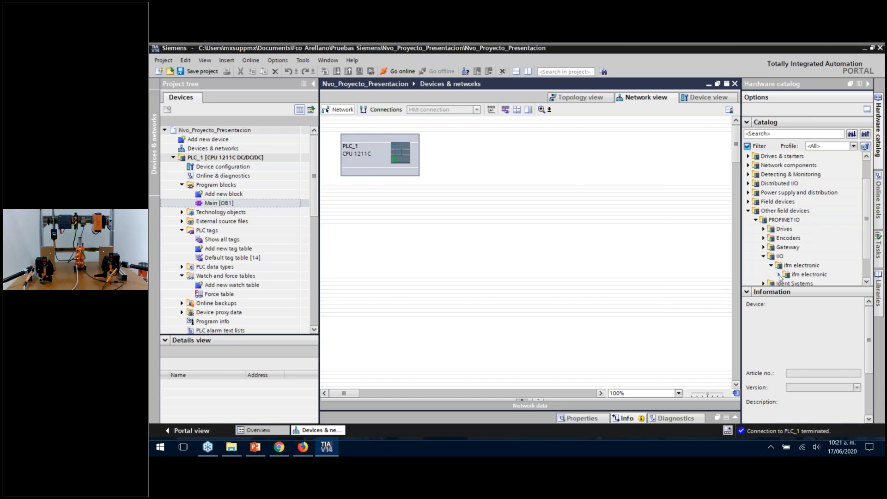
left_click(779, 275)
Add an AL1100 IO-Link master to the network and connect its PROFINET port to PLC_1
left_click(814, 176)
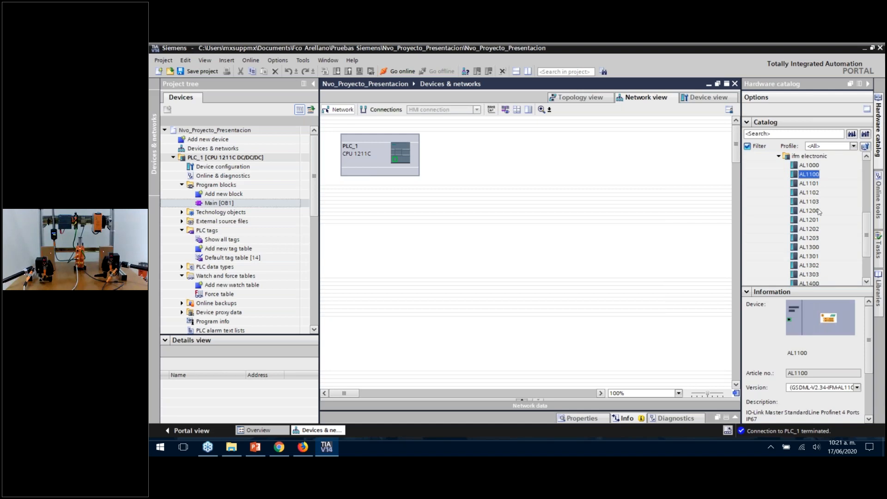
scroll(867, 240, "down", 1)
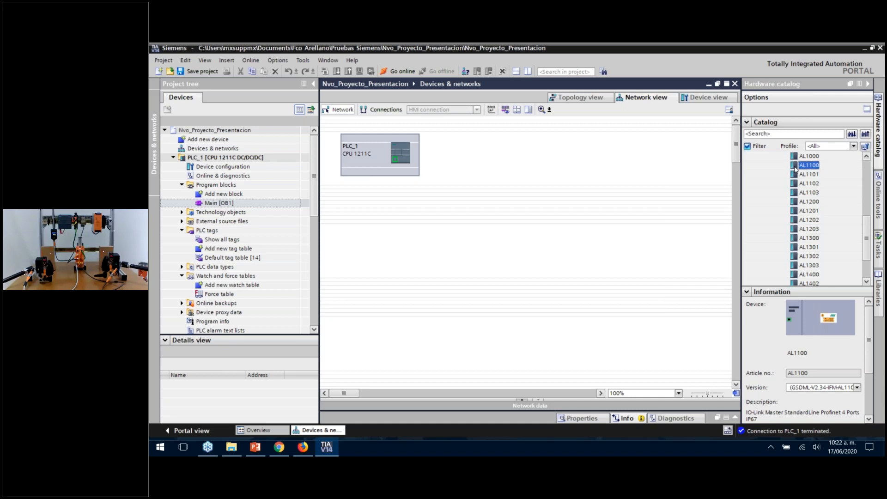
left_click_drag(795, 166, 540, 250)
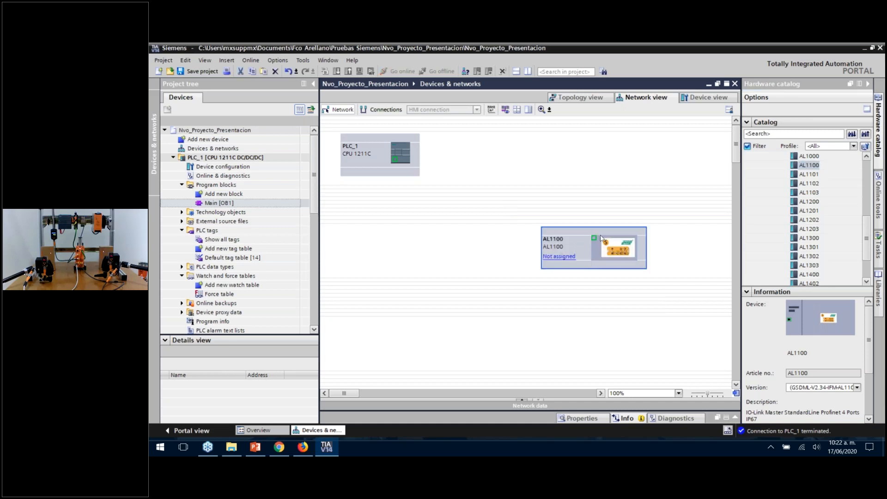
left_click(595, 238)
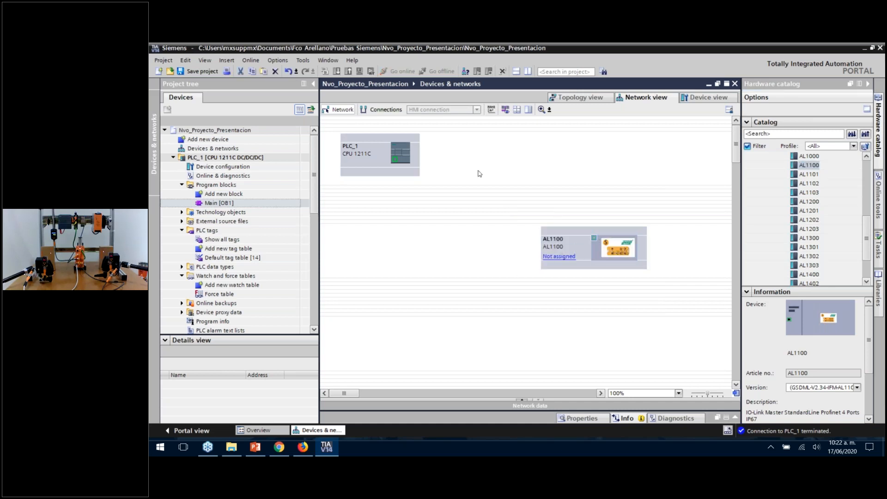
left_click(402, 160)
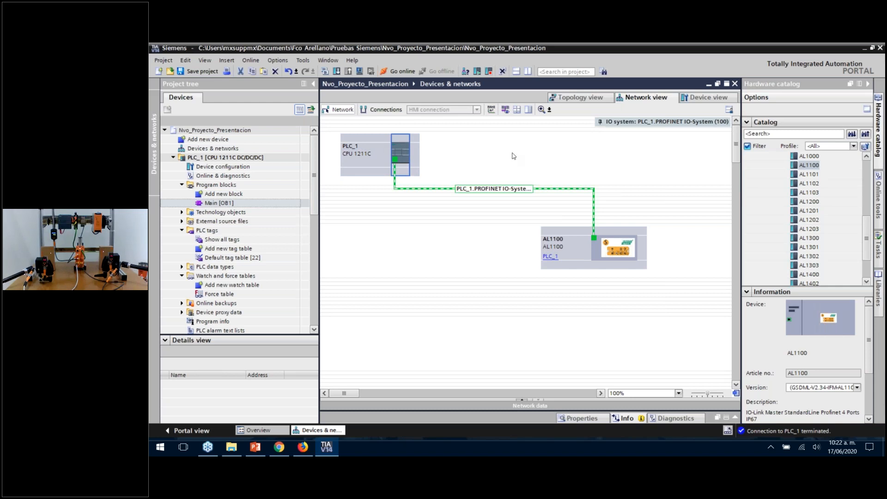
Set the IP address of the AL1100's PROFINET interface to 192.168.0.11
left_click(558, 232)
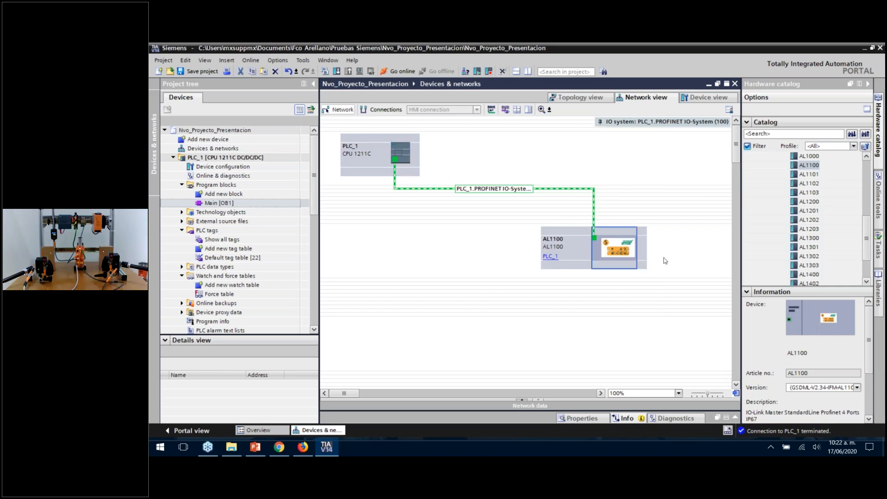
left_click(588, 418)
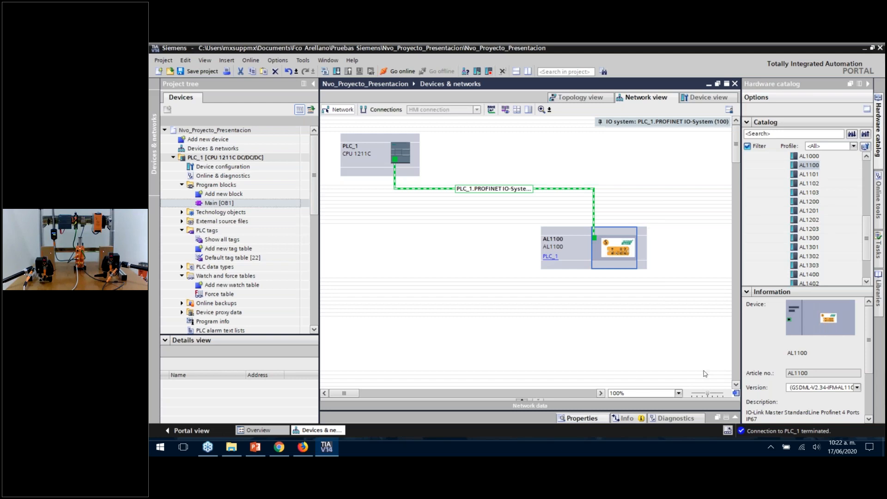
left_click(734, 417)
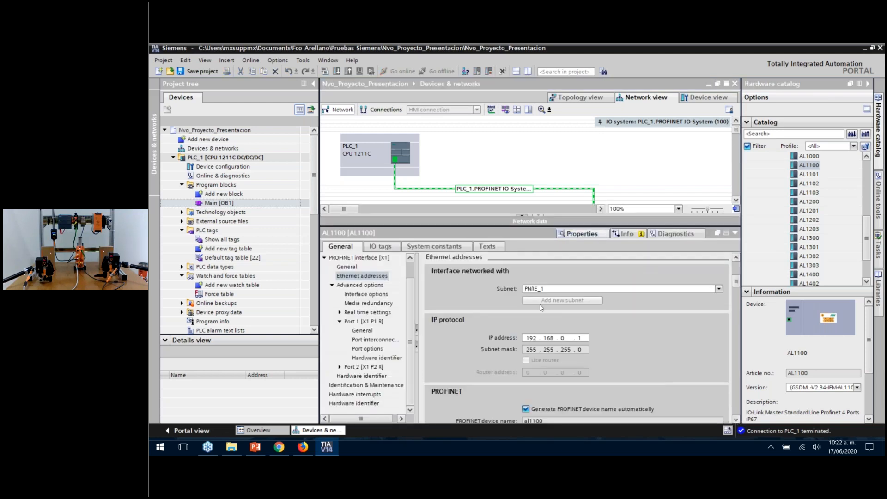
left_click(736, 200)
left_click(736, 200)
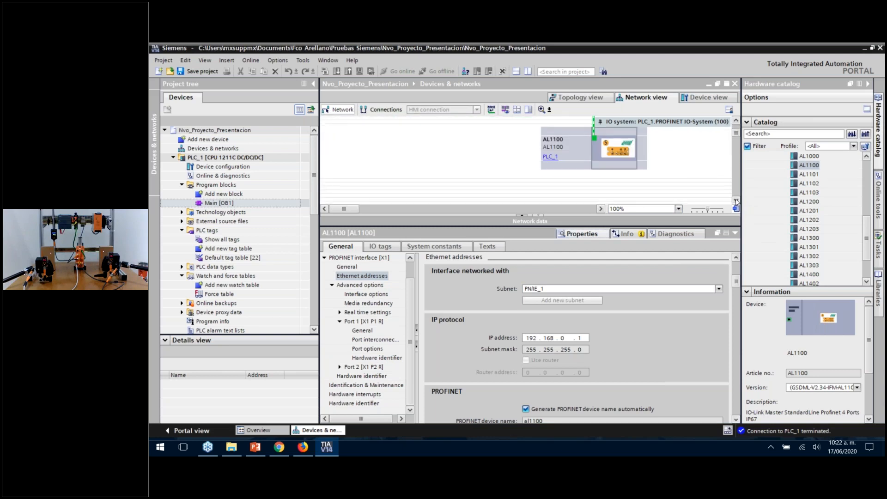
left_click(598, 140)
left_click(595, 139)
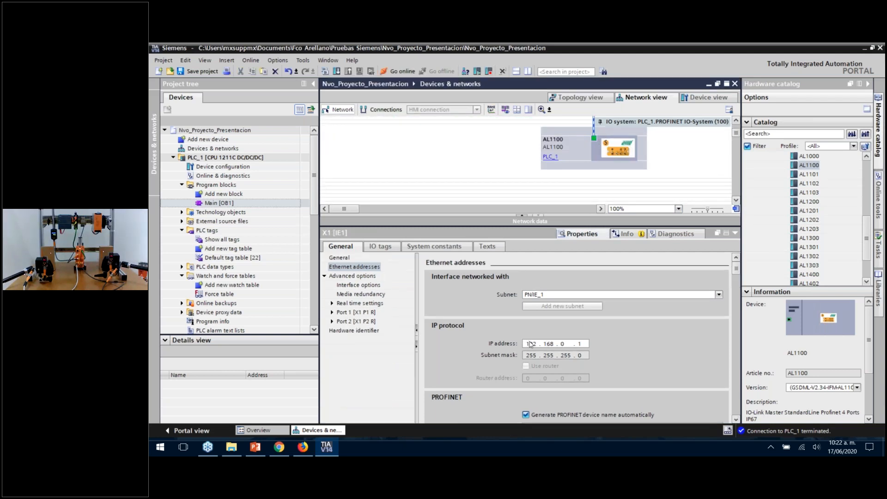
double_click(578, 344)
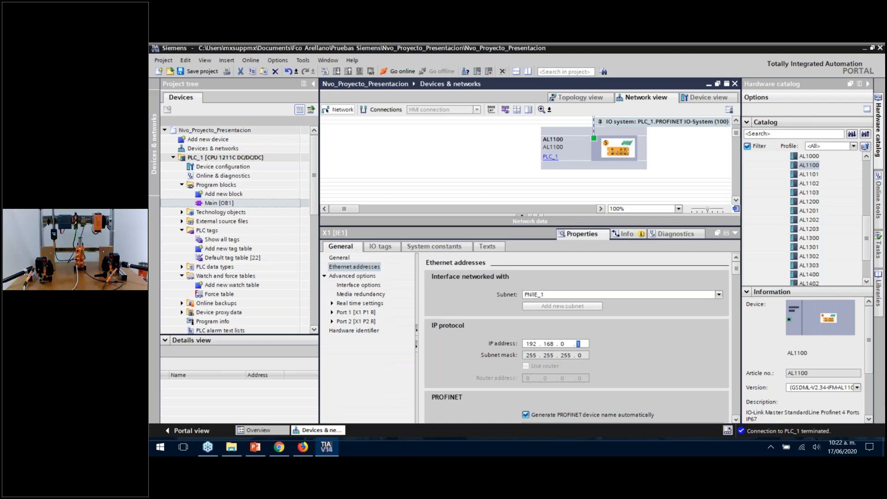
type("11")
Disable automatic PROFINET device name generation for the AL1100 and set its device name to Master001
scroll(547, 279, "down", 3)
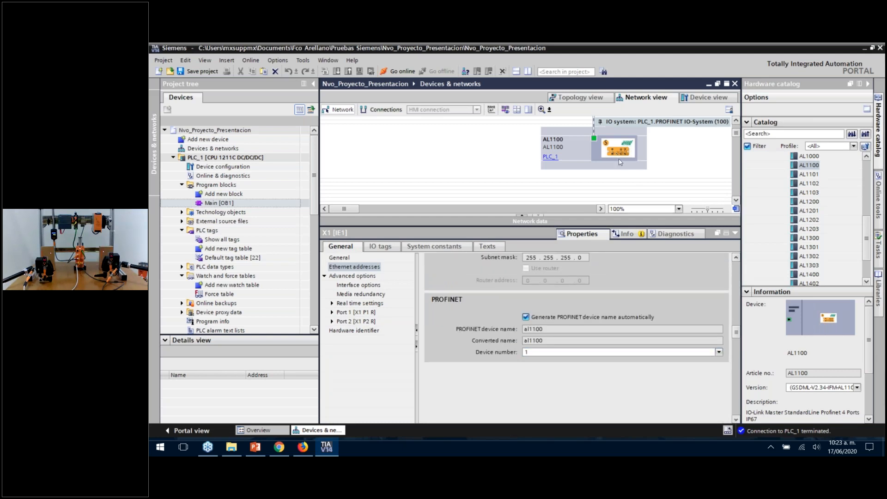
left_click(735, 121)
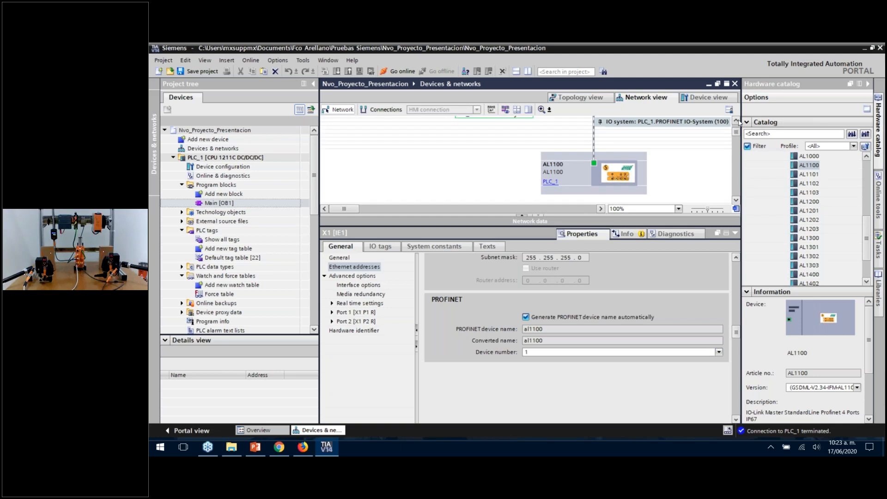
left_click(526, 317)
double_click(533, 329)
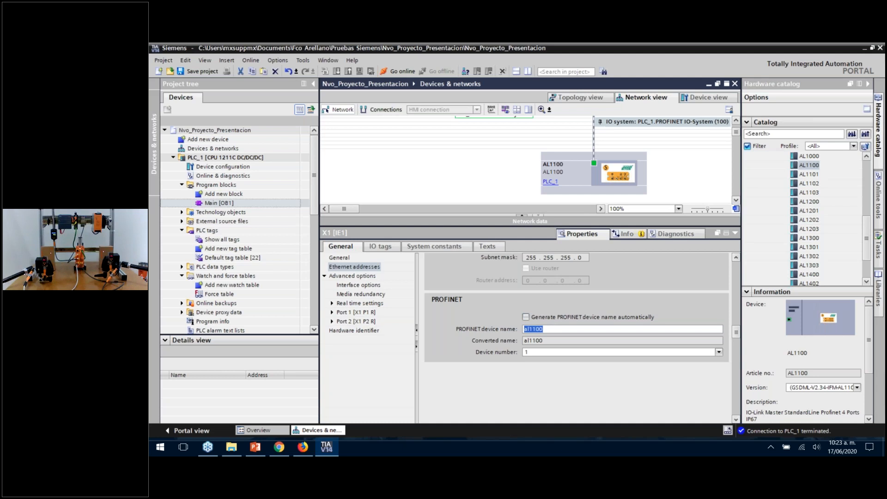
type("master")
key("BackSpace")
key("BackSpace")
key("BackSpace")
key("BackSpace")
key("BackSpace")
key("BackSpace")
type("Master001")
key("Tab")
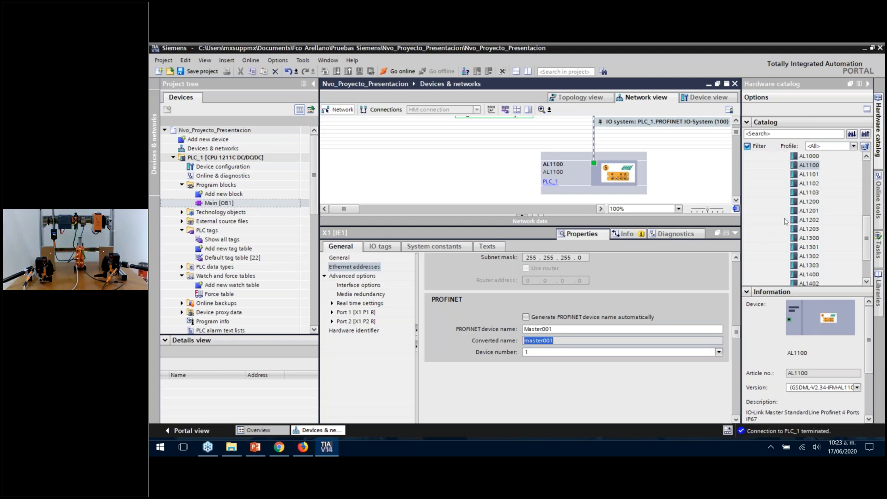
left_click(737, 259)
left_click(736, 260)
left_click(735, 232)
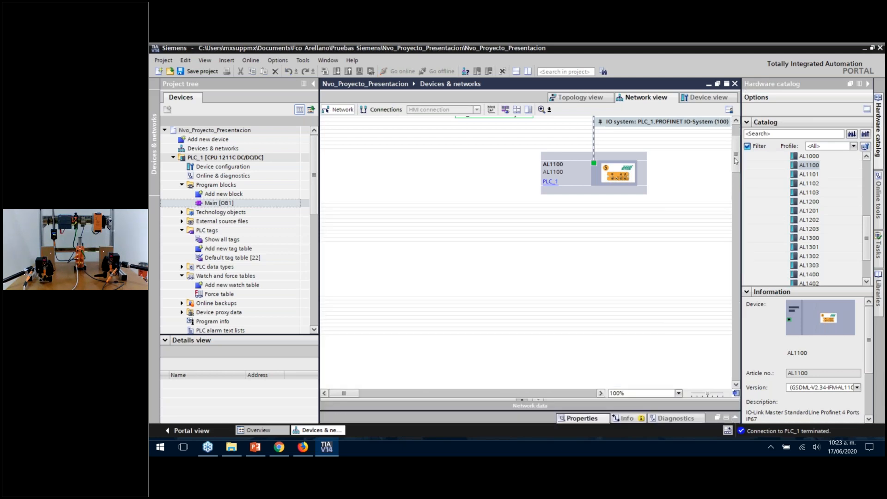
Search the network for AL1100 devices and assign the PROFINET device name master001 to the ifm IO-Link master at 192.168.0.11
left_click(611, 245)
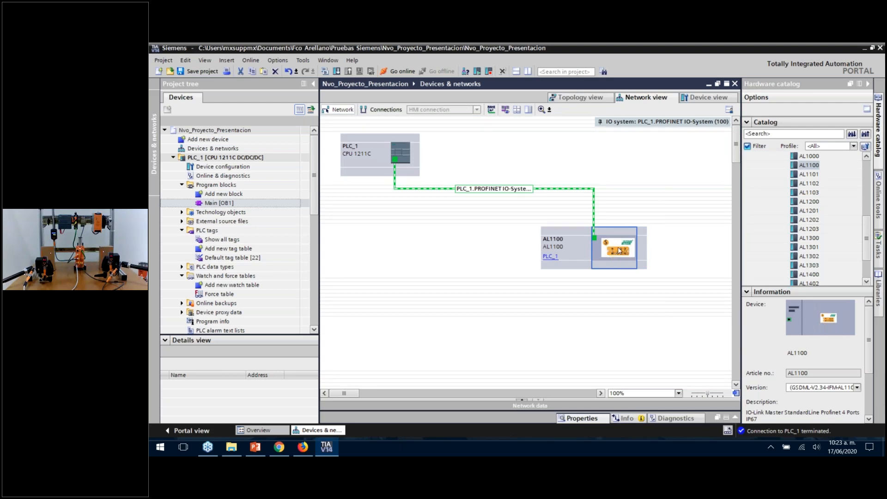
left_click(491, 110)
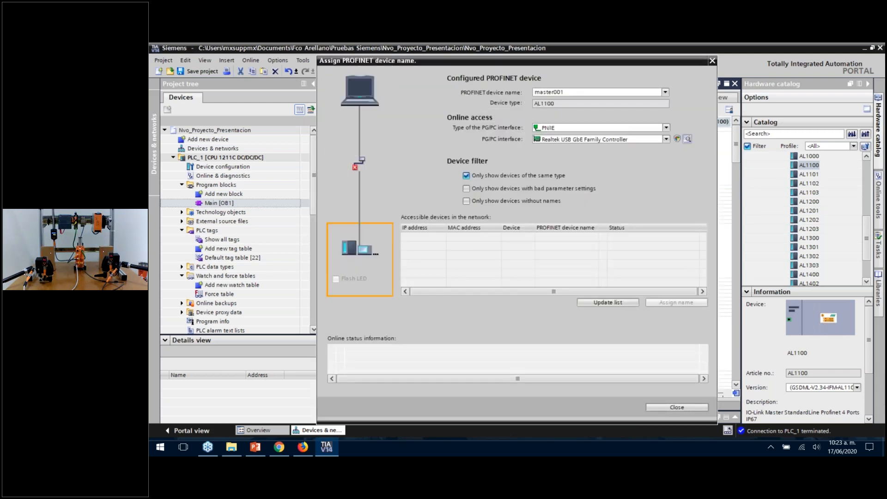
left_click(604, 303)
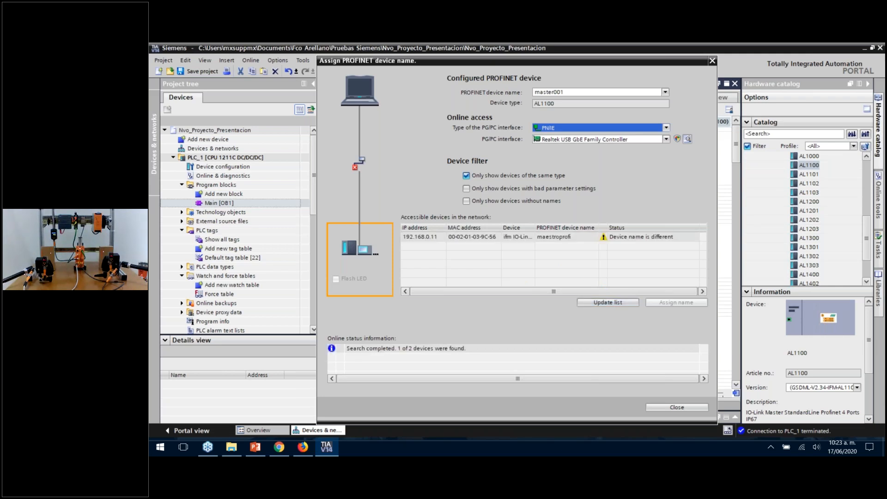
left_click(558, 238)
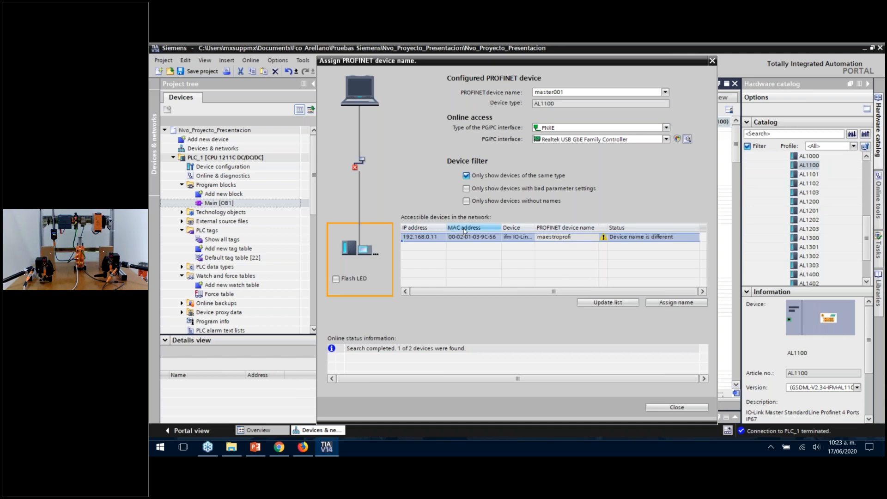
left_click(676, 302)
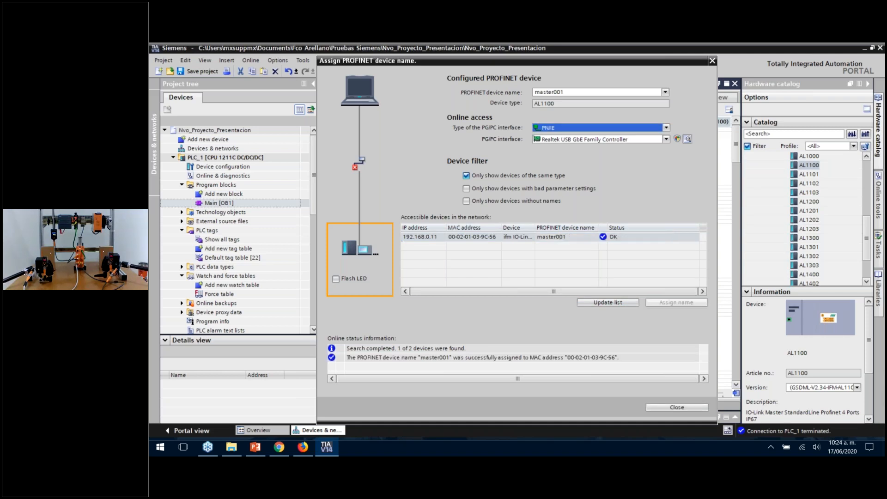
left_click(692, 408)
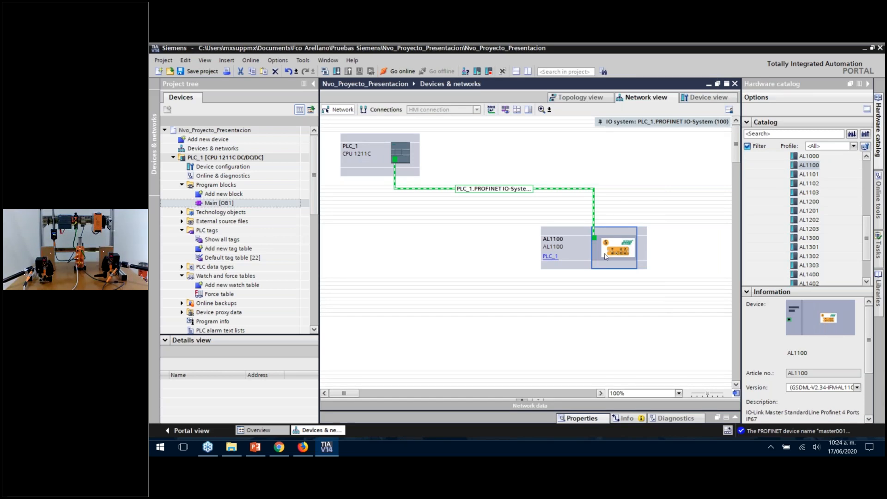
Download PLC_1's hardware configuration and software to the S7-1200 at 192.168.0.50, stopping all modules for loading and starting all after it
left_click(406, 158)
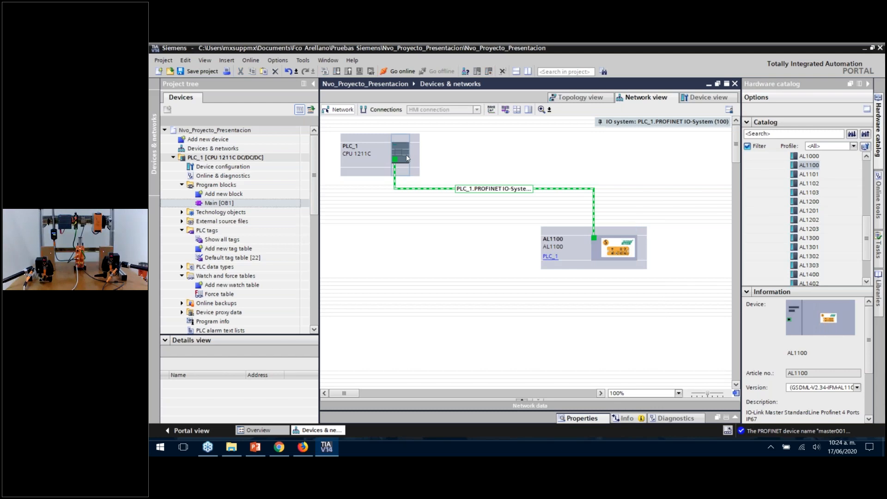
left_click(405, 146)
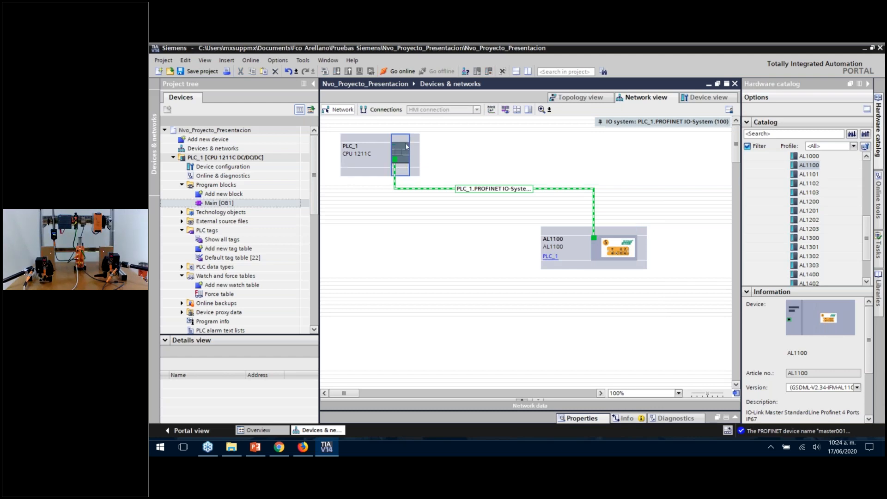
left_click(336, 73)
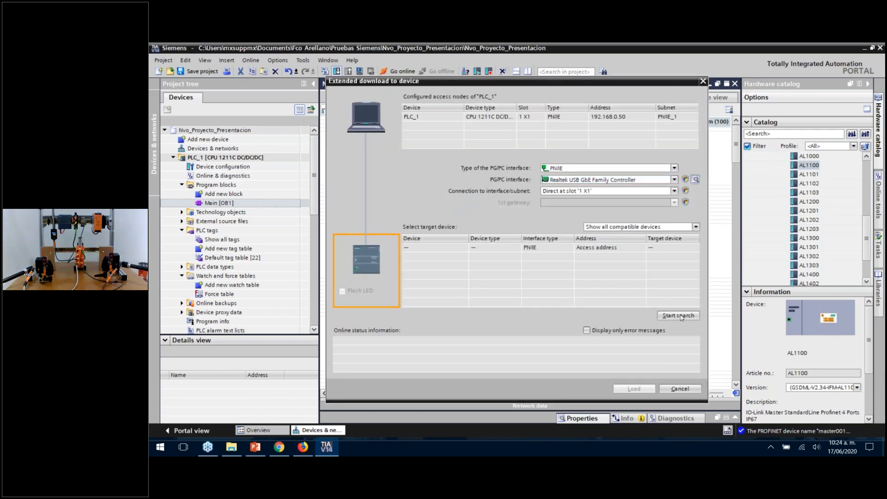
left_click(679, 316)
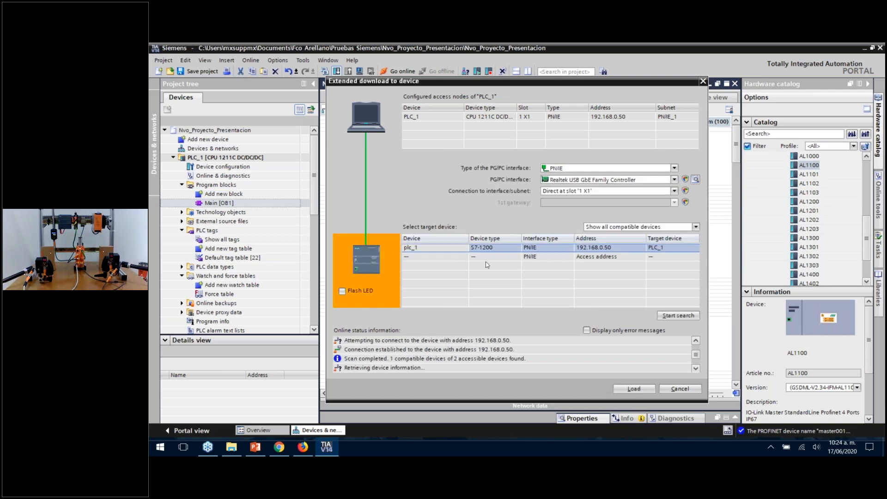
left_click(634, 389)
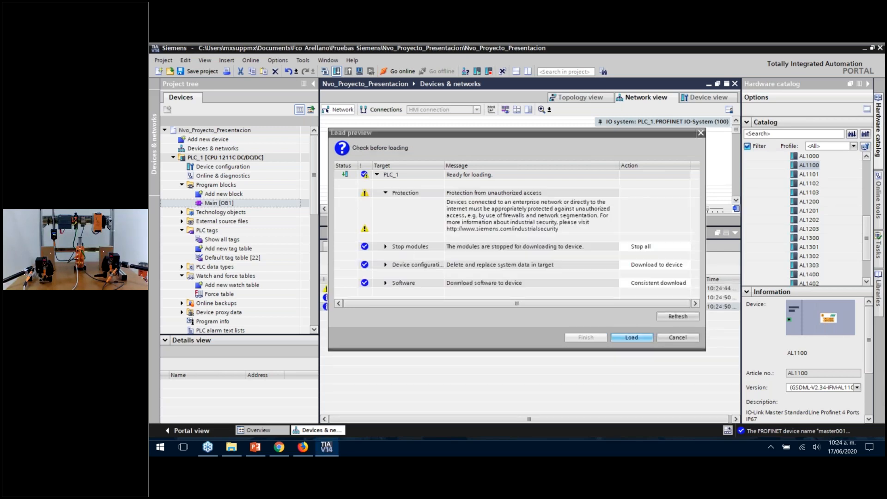
key("Return")
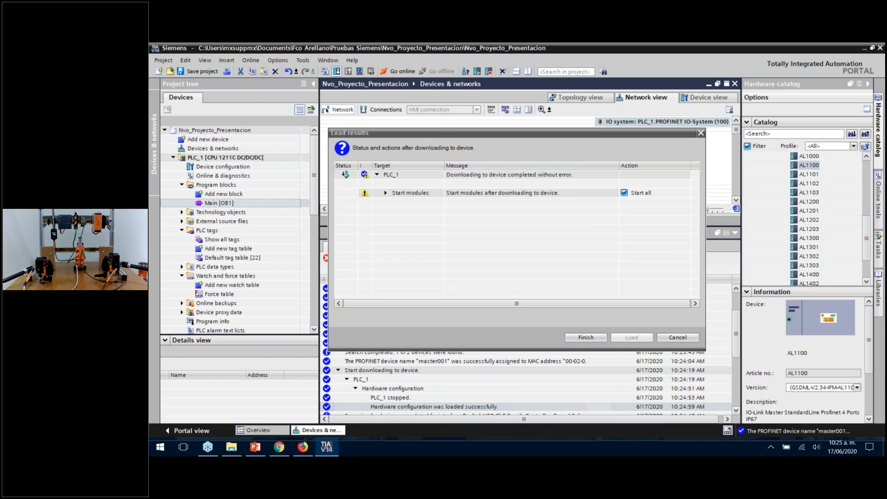
left_click(595, 340)
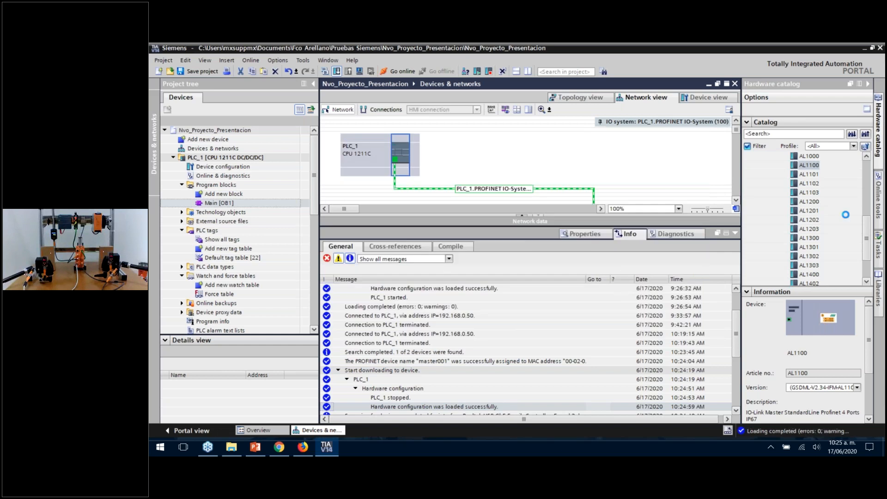
left_click(735, 233)
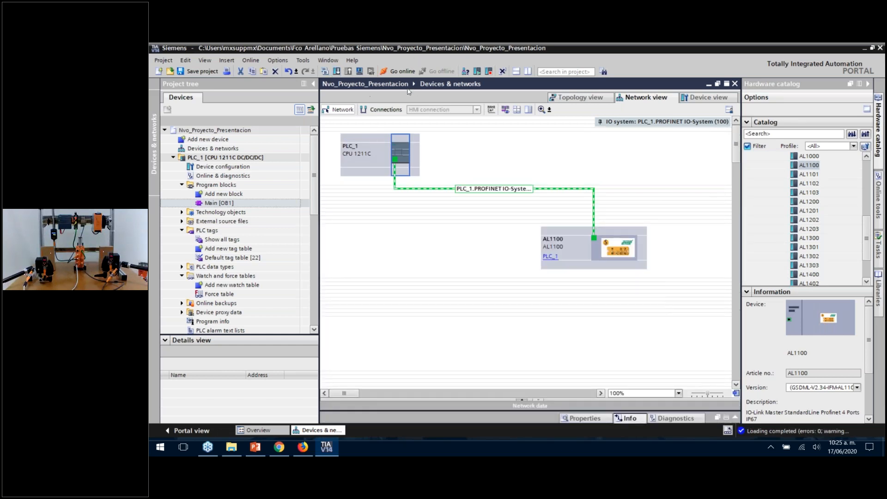
Go online with PLC_1 to check the status of the PLC and the AL1100, and go back offline
left_click(400, 70)
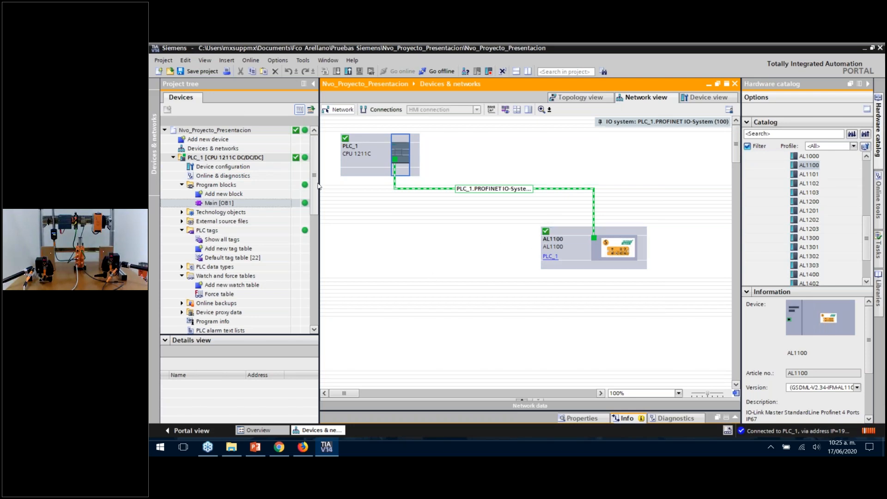
scroll(314, 186, "down", 5)
scroll(314, 186, "up", 5)
left_click(432, 72)
Open the AL1100 in the device view and enlarge its device overview table
left_click(613, 256)
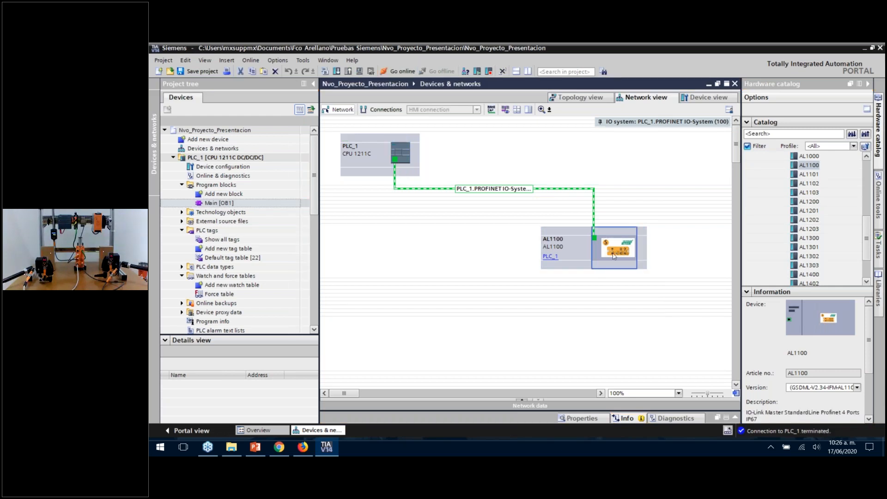
double_click(614, 256)
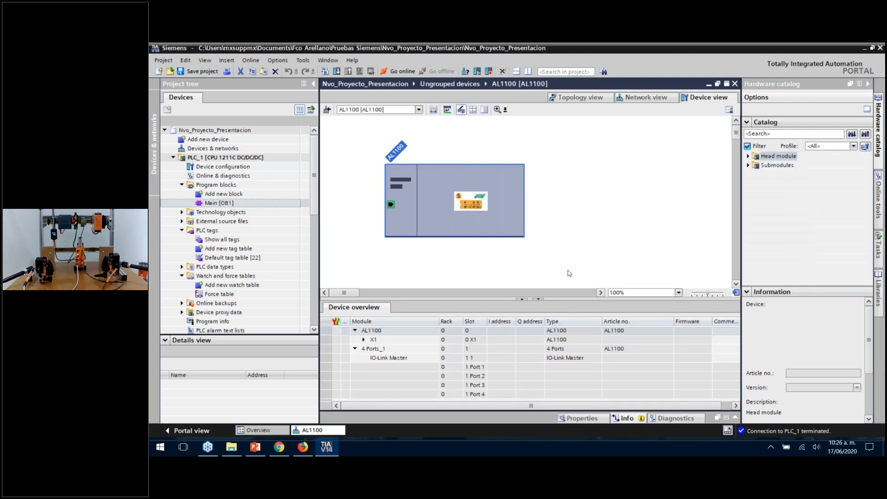
left_click_drag(556, 299, 564, 271)
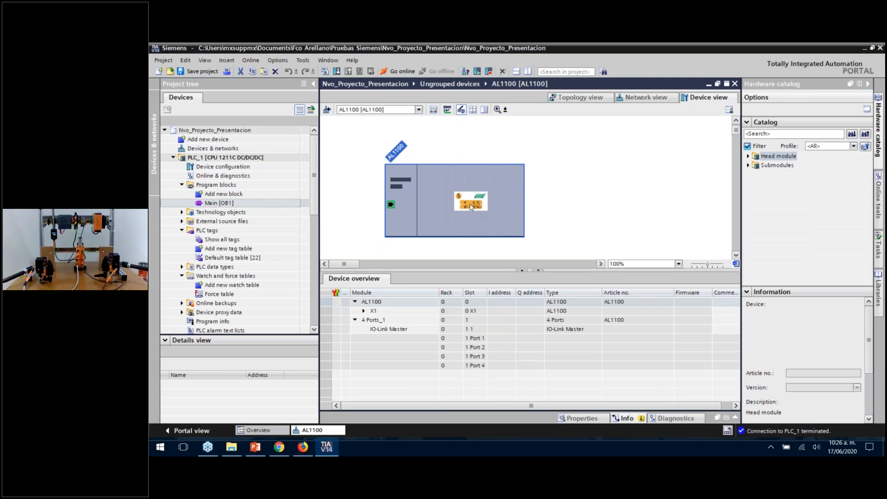
Examine the AL1100's port slots and expand the submodule categories offered for them in the hardware catalog
left_click(400, 341)
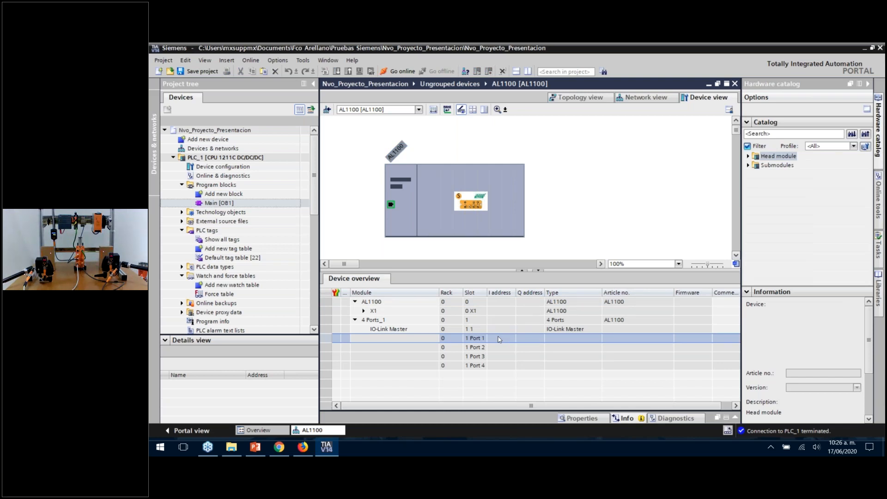
left_click(416, 356)
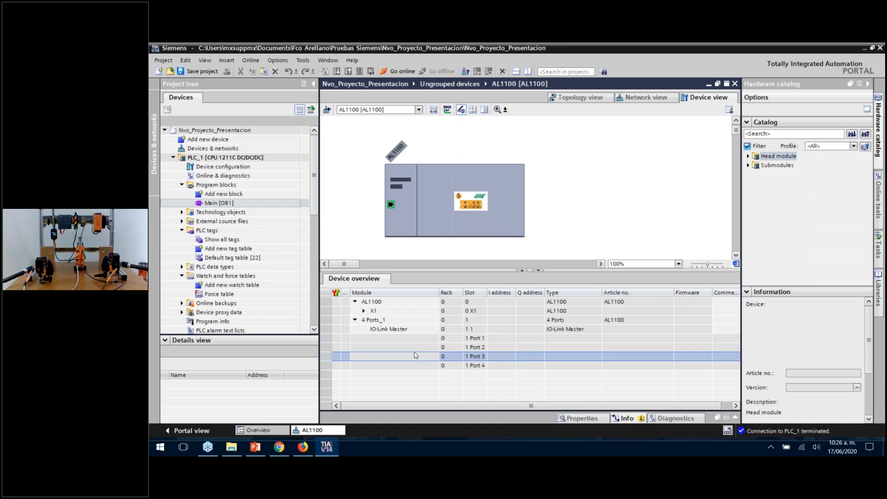
key("Up")
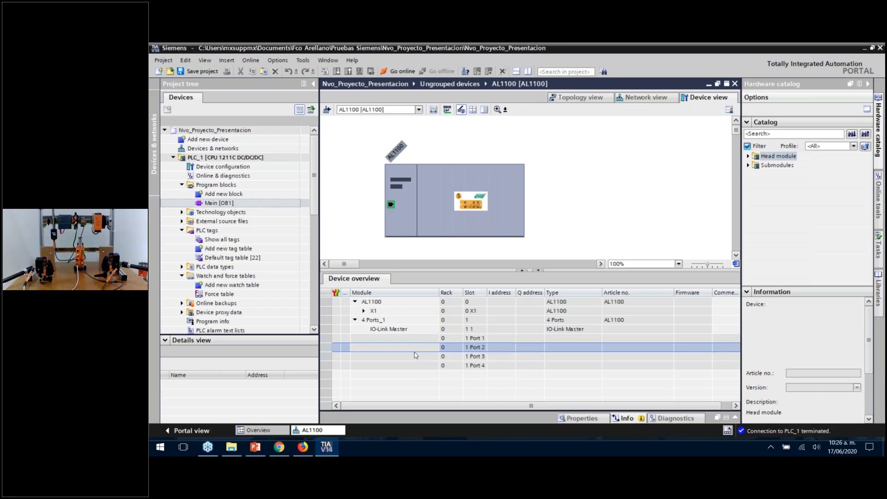
key("Up")
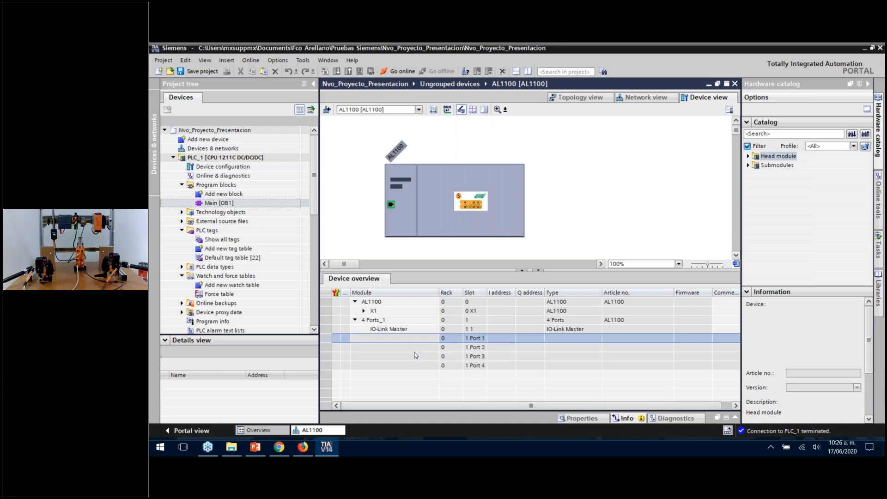
left_click(748, 165)
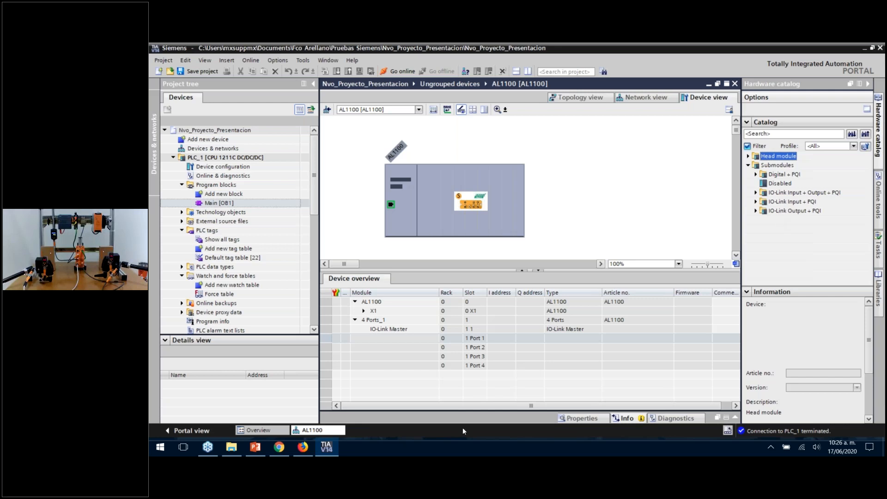
left_click(405, 342)
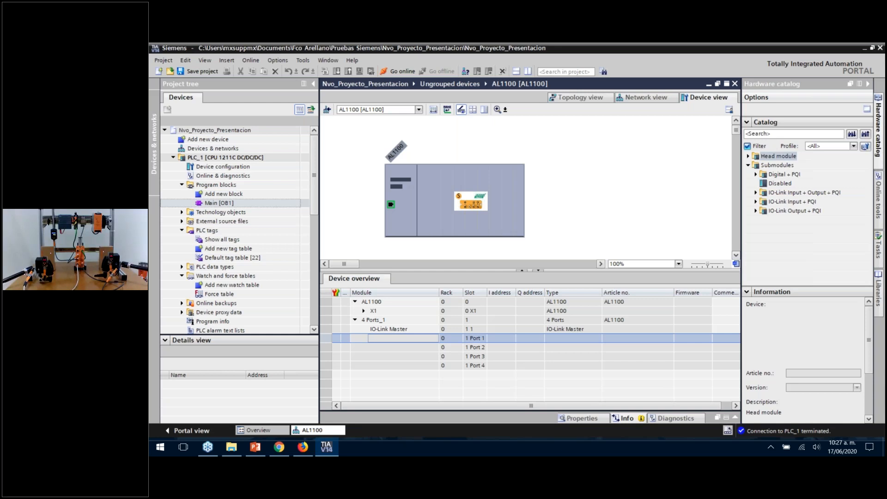
left_click(364, 348)
left_click(382, 342)
Switch to Firefox, search the ifm website for sd6500 and open the SD6500 compressed air meter's product page
left_click(279, 446)
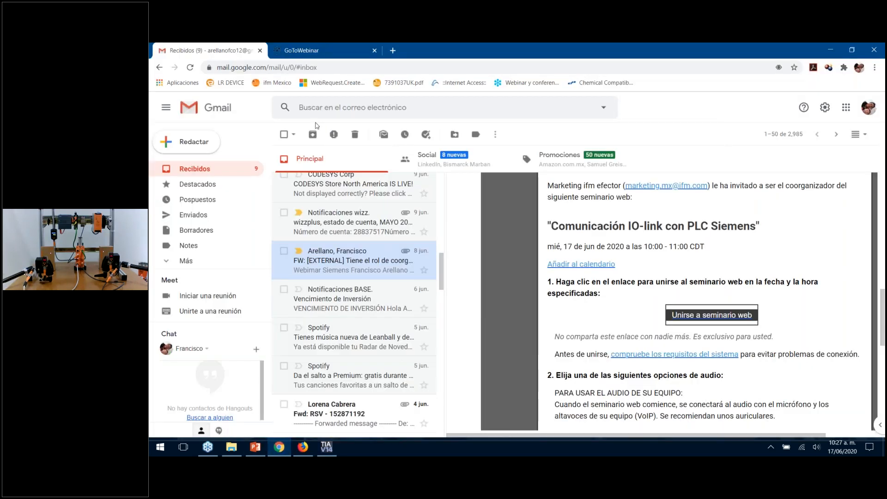
left_click(303, 447)
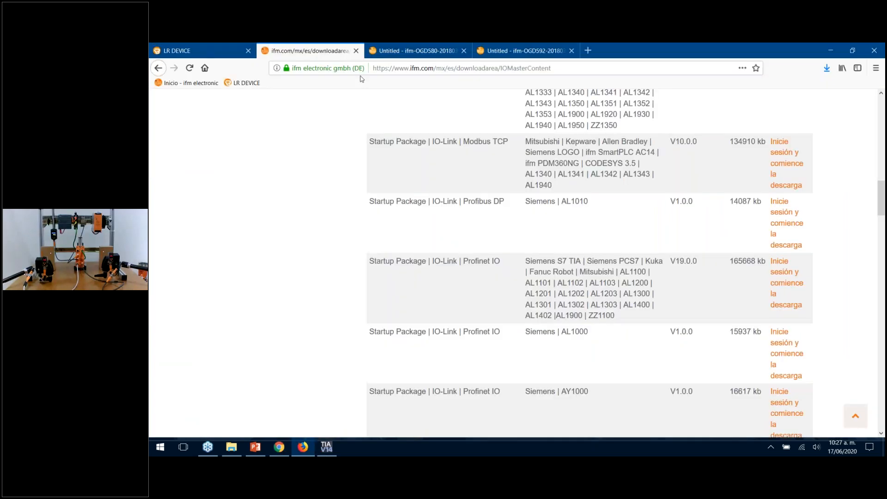
scroll(323, 324, "up", 15)
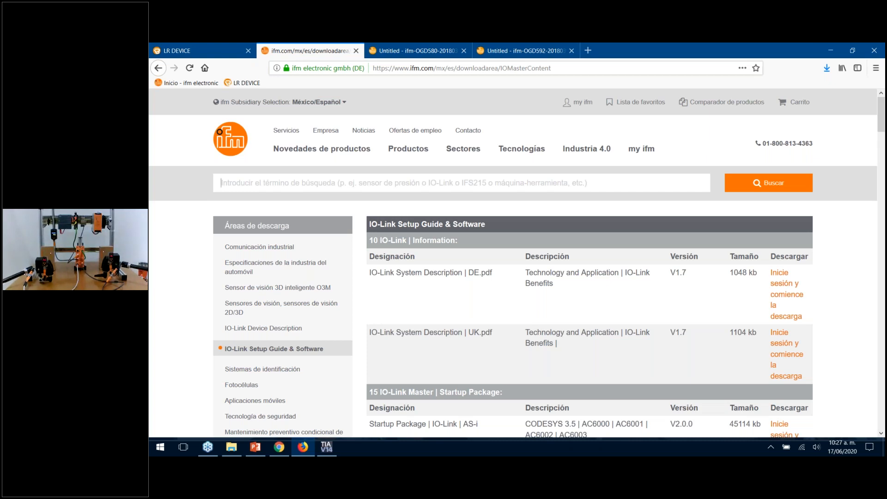
type("sd")
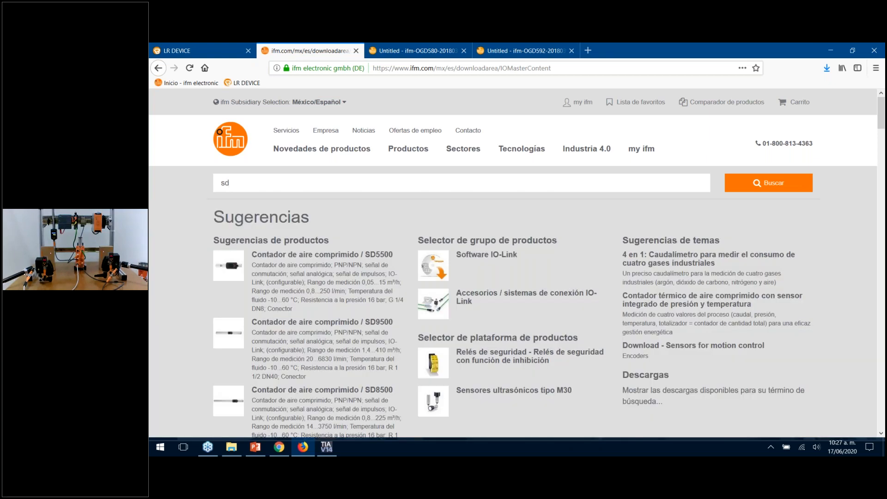
type("6500")
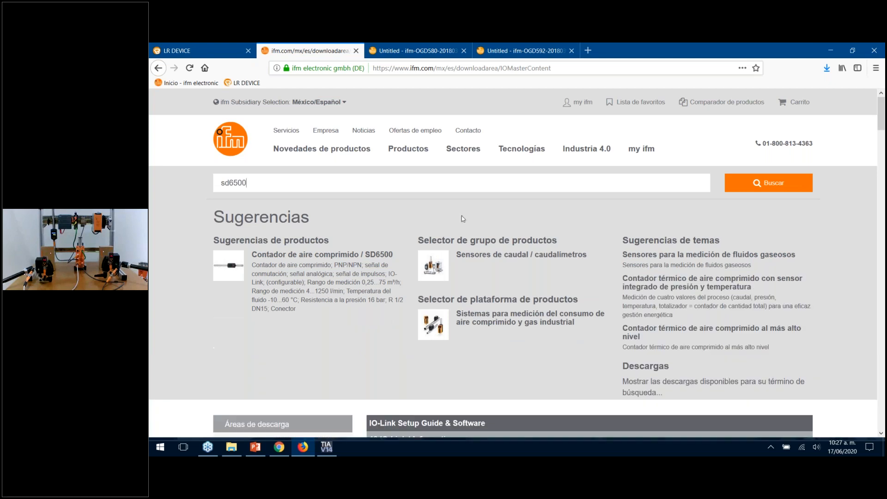
left_click(331, 257)
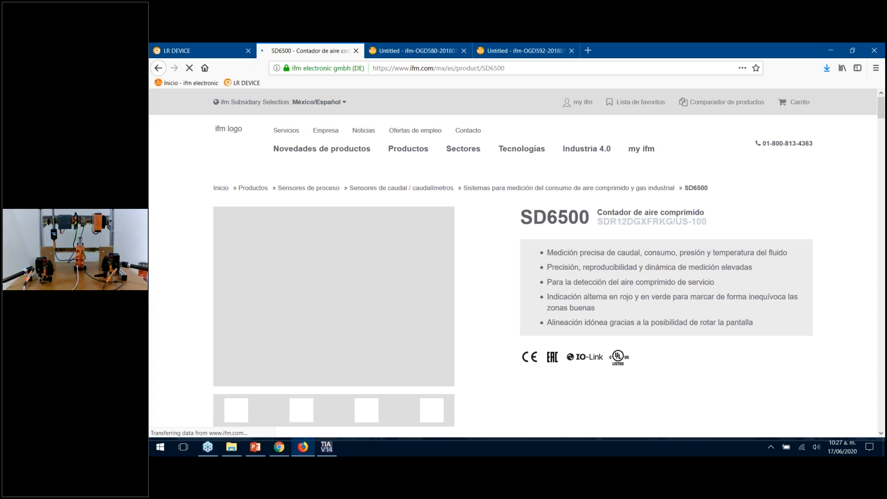
Examine the SD6500's technical data, including its electrical data, inputs and outputs
scroll(516, 265, "down", 5)
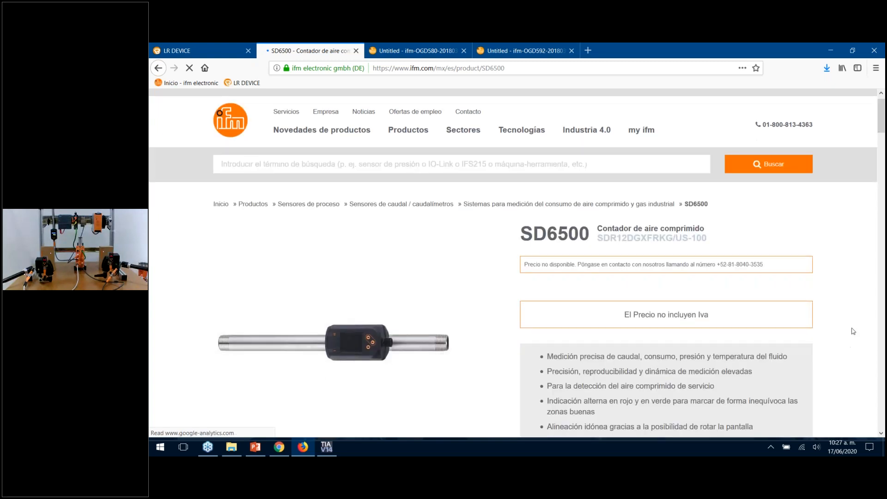
scroll(849, 375, "down", 5)
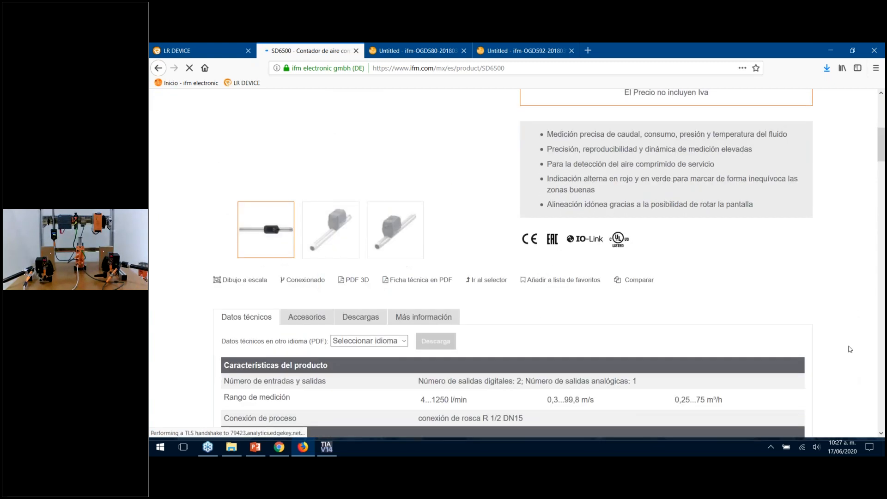
scroll(854, 360, "down", 5)
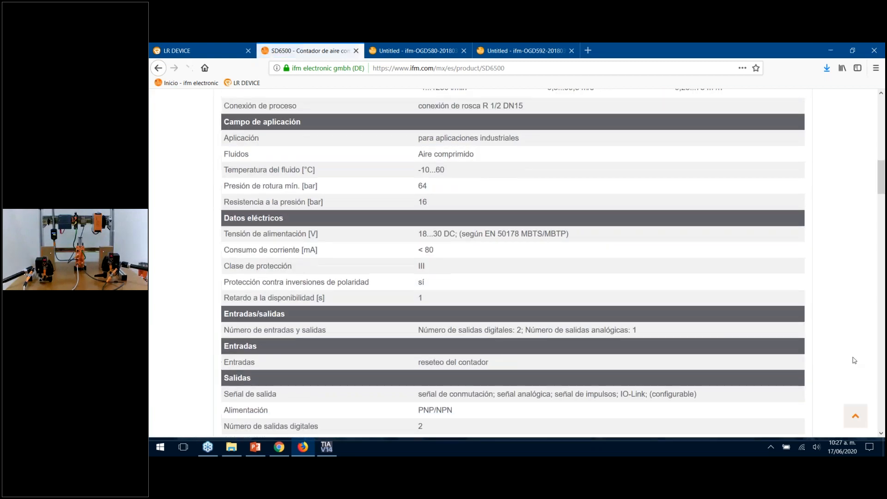
scroll(857, 333, "down", 1)
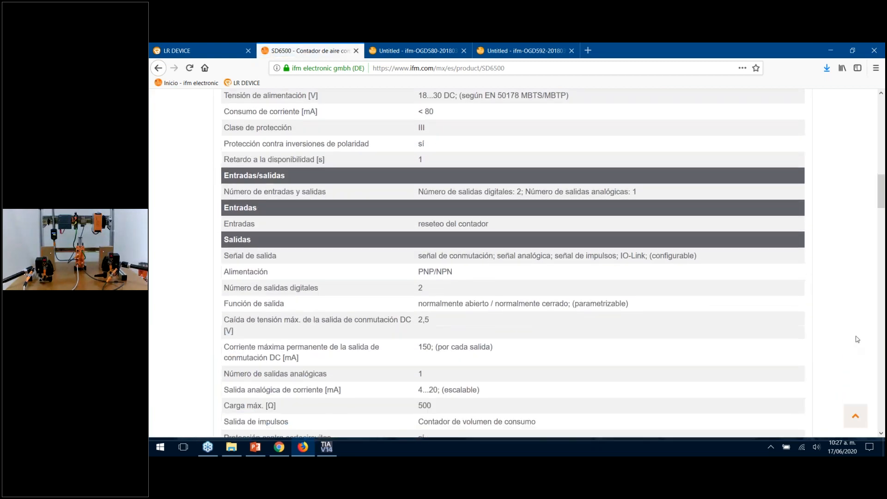
scroll(849, 355, "up", 10)
scroll(845, 360, "up", 3)
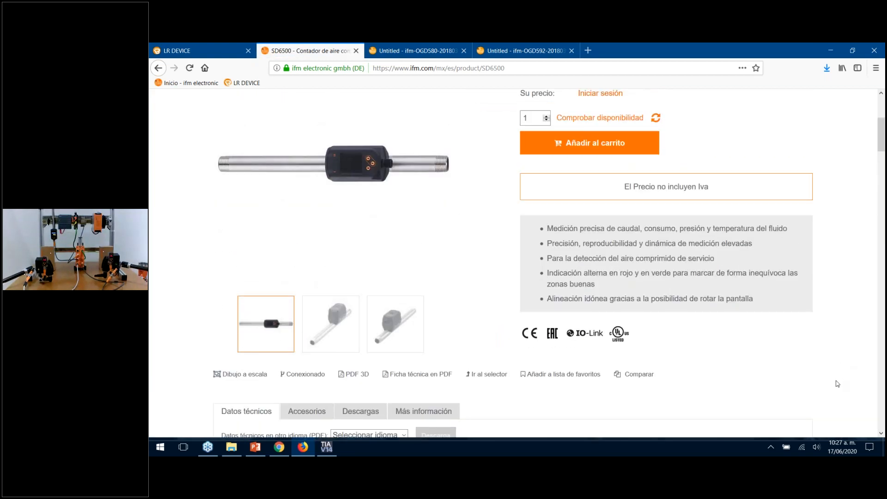
scroll(852, 347, "down", 1)
scroll(855, 342, "down", 1)
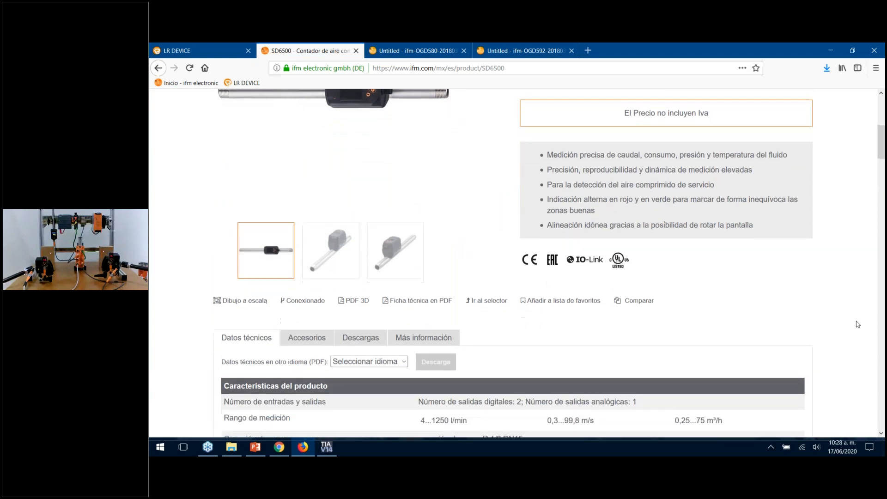
Review the SD6500's IODD and IO-Link interface description downloads, and view its wiring diagram
left_click(363, 338)
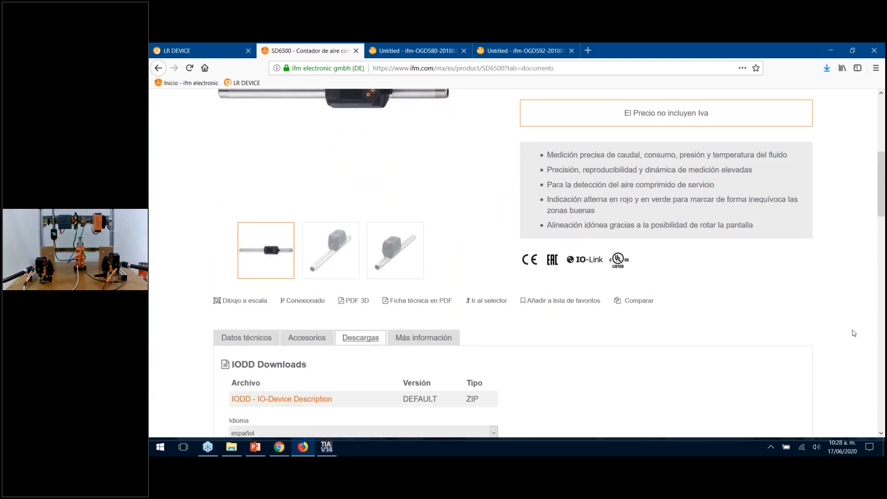
scroll(852, 333, "down", 3)
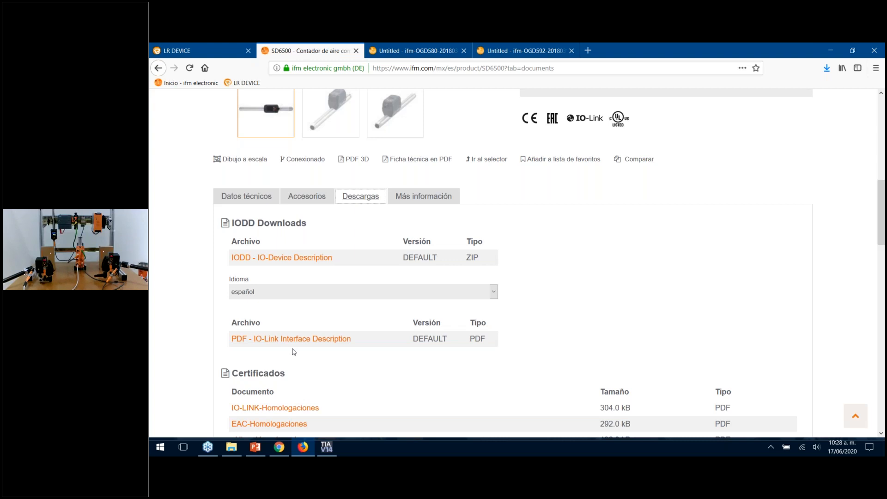
scroll(734, 352, "up", 3)
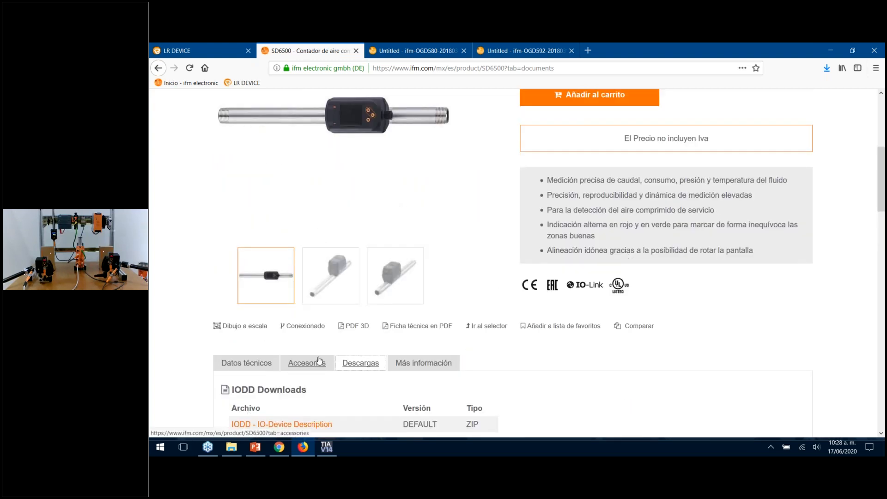
left_click(303, 327)
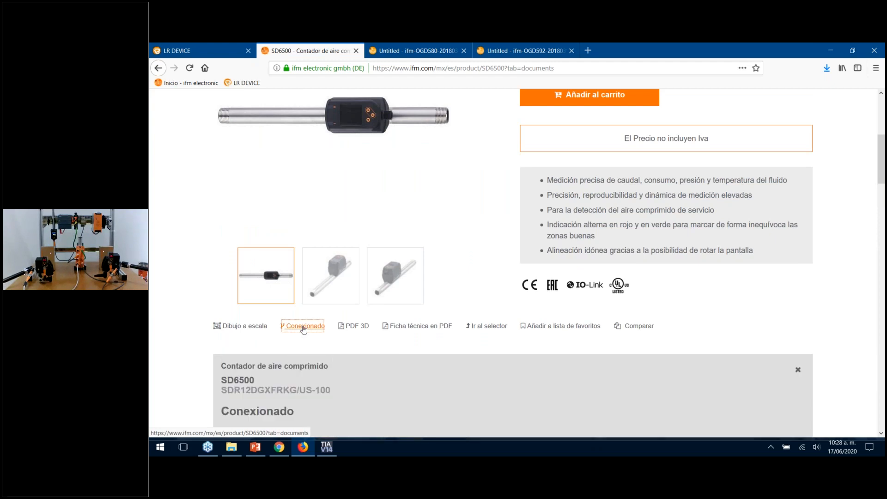
scroll(688, 247, "down", 7)
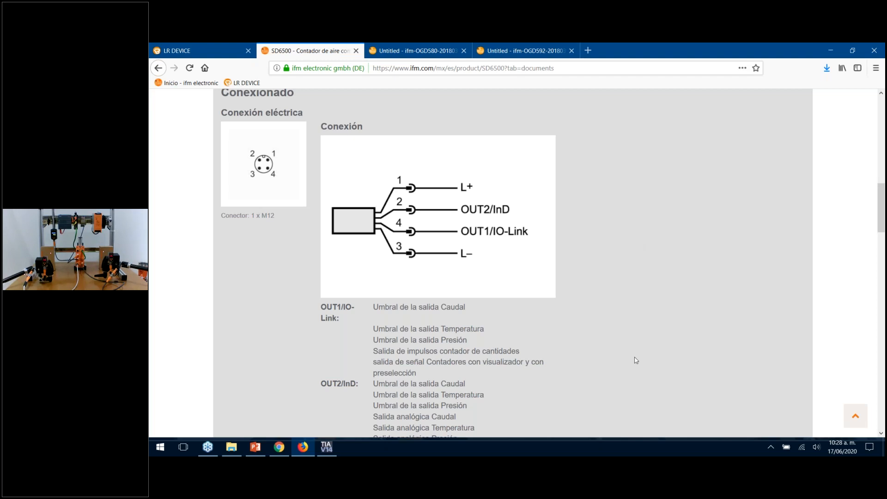
Open the SD6500's IO-Link Interface Description PDF from the product page's downloads
scroll(634, 359, "up", 6)
scroll(667, 337, "down", 16)
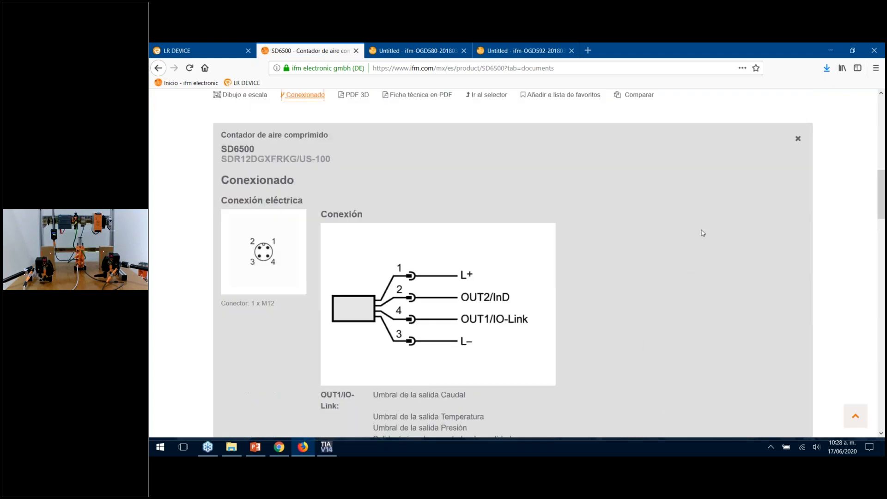
scroll(557, 254, "up", 2)
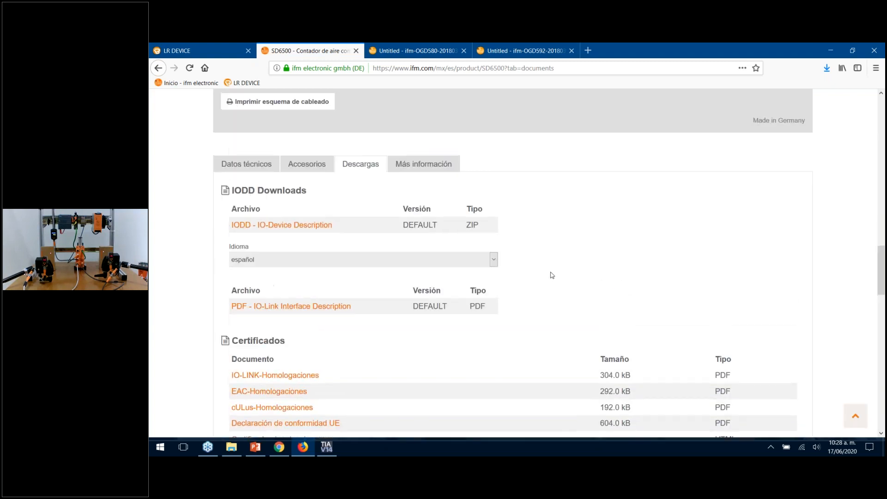
scroll(604, 279, "down", 1)
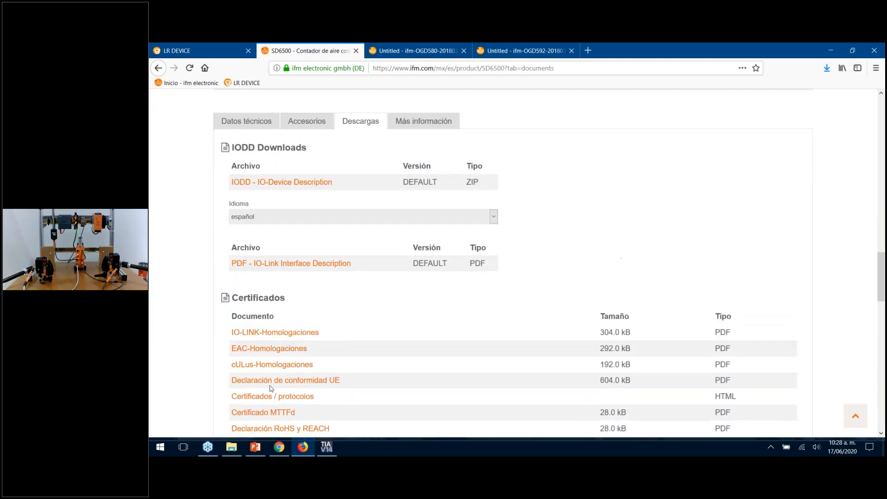
left_click(285, 269)
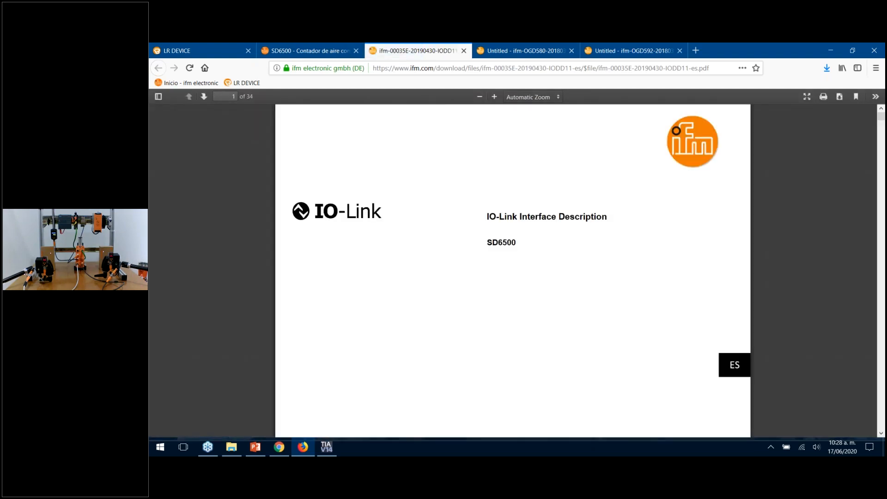
Look through the table of contents of the SD6500 interface description for its parameter and diagnosis sections
scroll(856, 290, "down", 10)
scroll(851, 304, "down", 10)
scroll(837, 339, "down", 10)
scroll(831, 341, "up", 3)
scroll(827, 320, "down", 1)
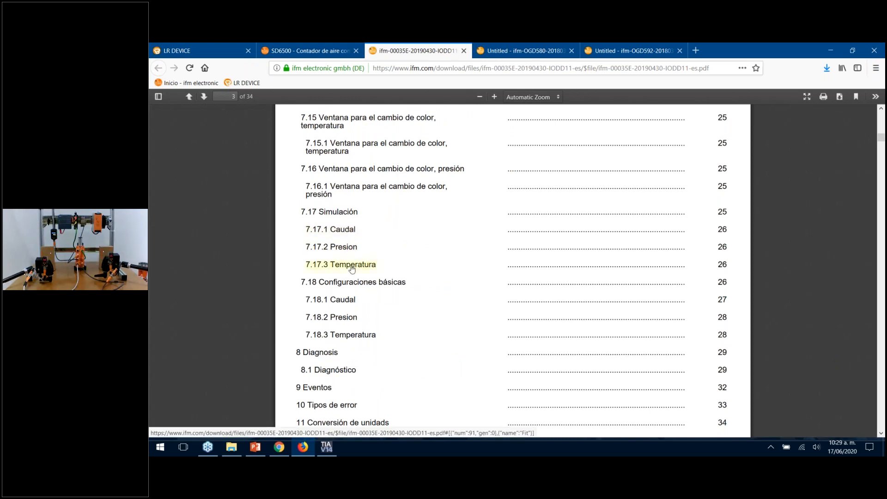
scroll(781, 339, "up", 8)
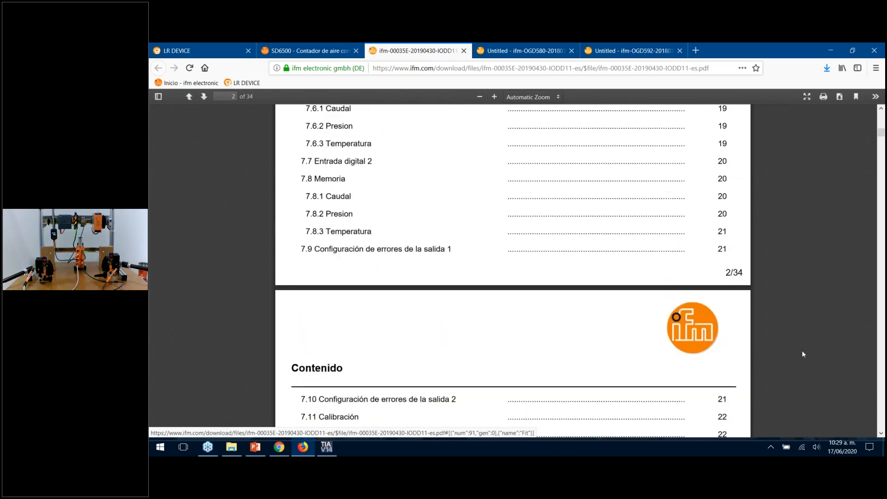
scroll(802, 353, "up", 5)
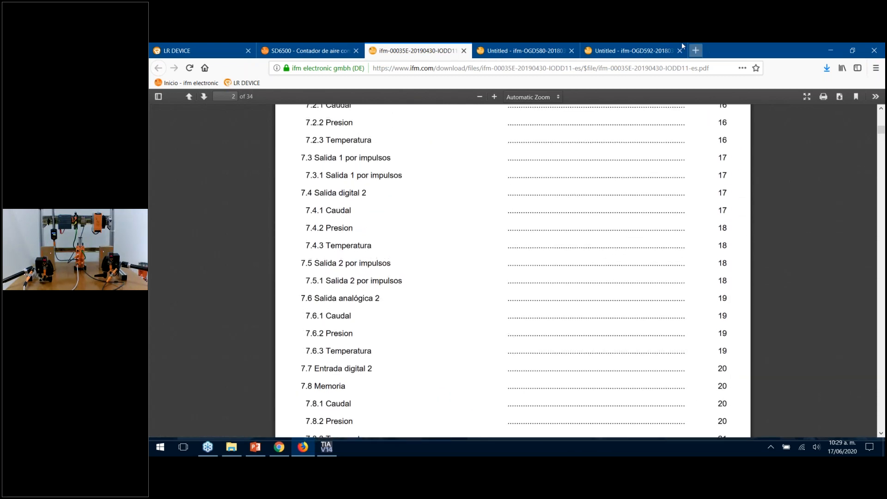
Return to the SD6500 product page and review the pin assignment in its wiring diagram
left_click(319, 49)
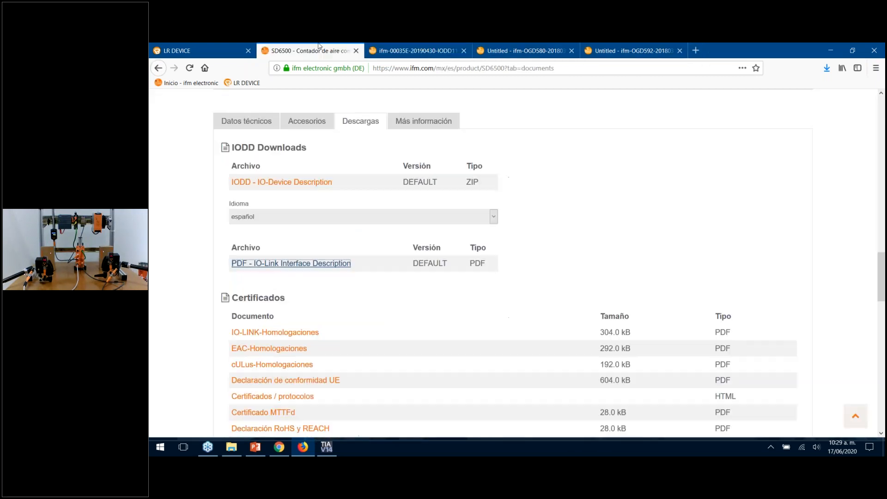
scroll(707, 301, "up", 10)
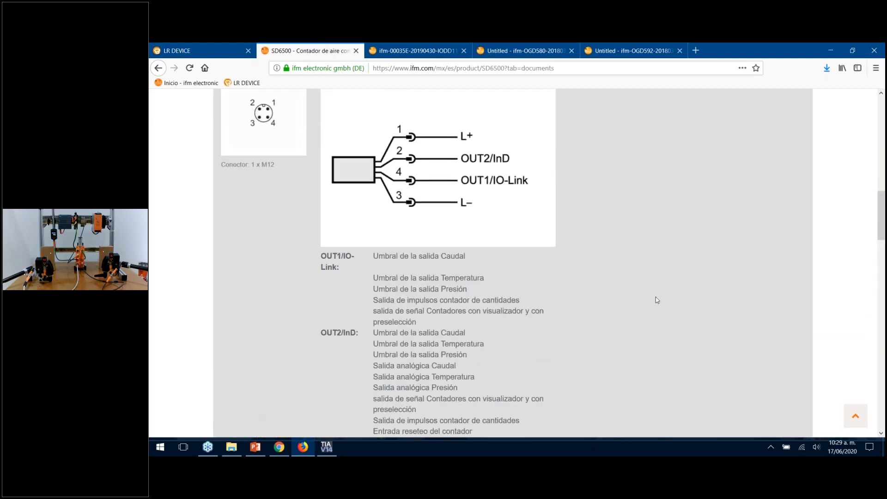
scroll(657, 300, "up", 3)
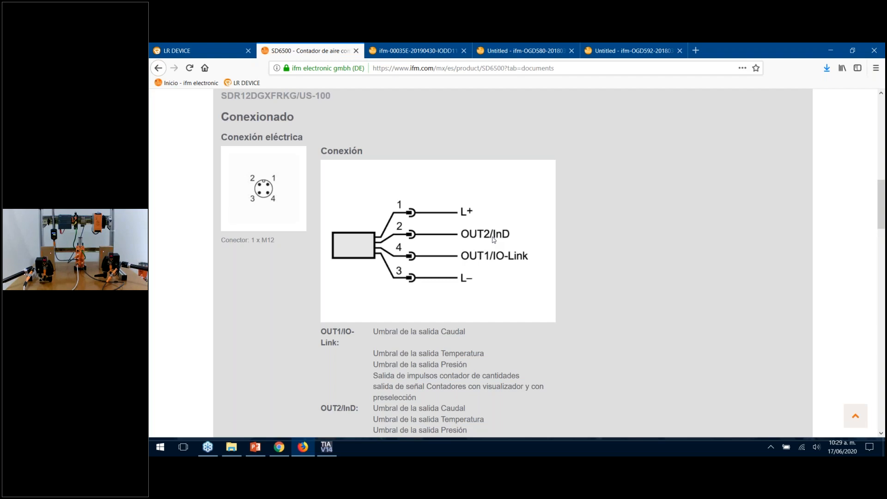
Go to section 6.1 Datos del proceso entrada/salida in the interface description PDF and enlarge the page to 100%
left_click(414, 46)
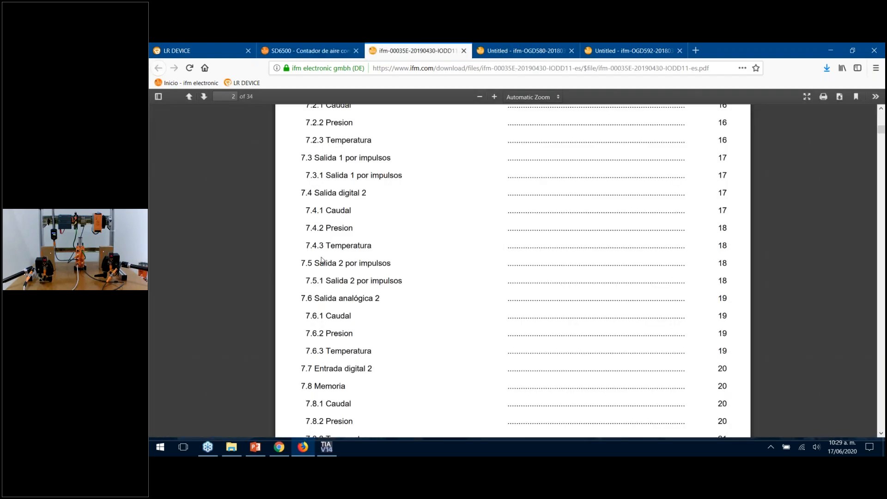
scroll(580, 207, "up", 5)
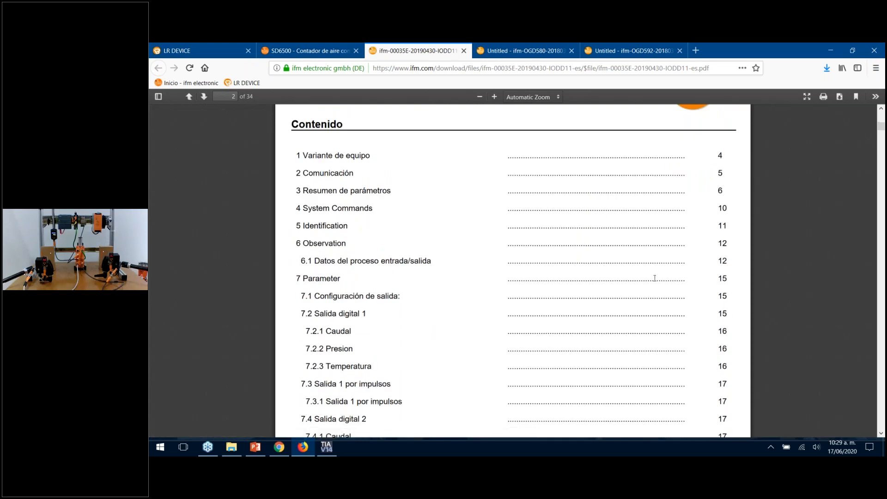
left_click(332, 264)
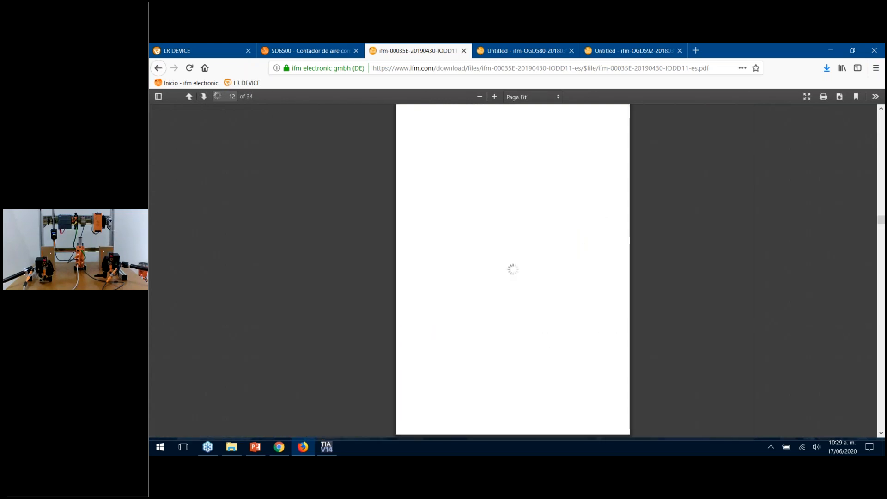
left_click(493, 98)
left_click(494, 98)
left_click(493, 98)
left_click(493, 98)
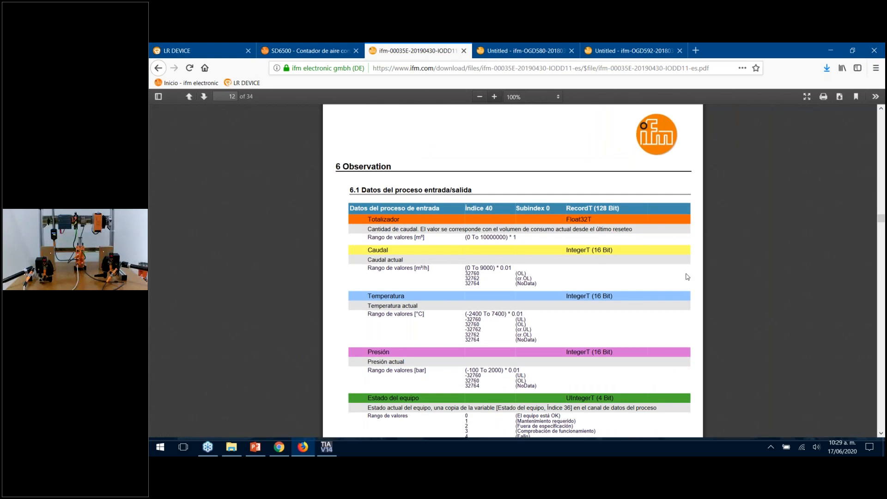
Examine the SD6500's input process data table with its data types and value ranges, enlarged to 110%
scroll(687, 276, "down", 3)
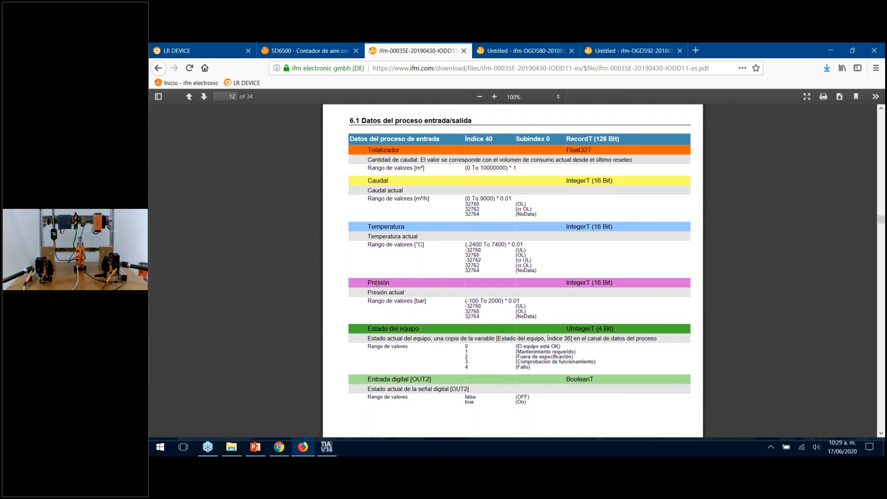
left_click(495, 96)
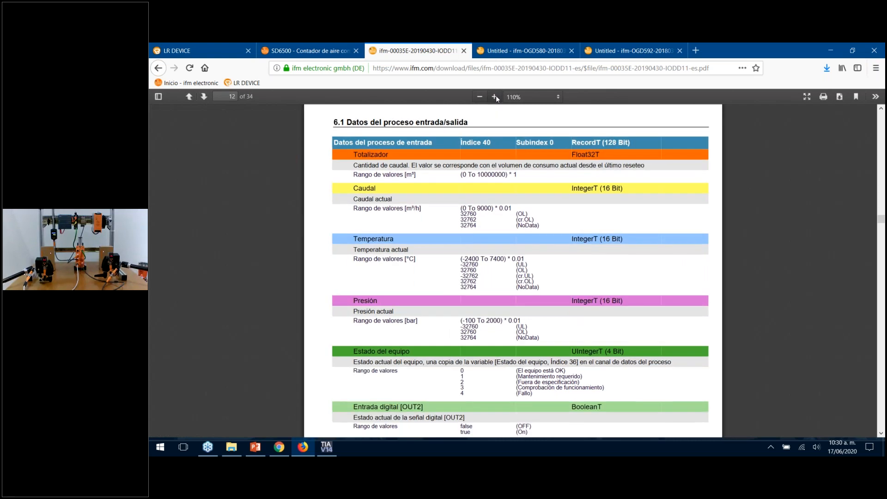
key("Down")
key("Down")
key("Down")
key("Down")
key("Down")
key("Down")
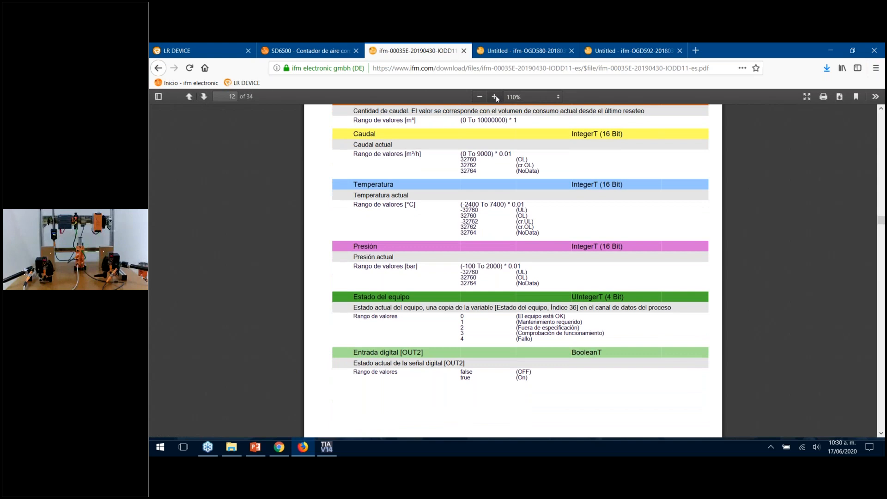
Examine the word-by-word layout of the SD6500's input process data, from Word 0 to Word 14
key("Down")
key("Down")
key("Down")
key("Down")
key("Down")
key("Down")
key("Down")
key("Down")
key("Down")
key("Down")
key("Down")
key("Down")
key("Down")
key("Down")
key("Down")
key("Down")
key("Down")
key("Down")
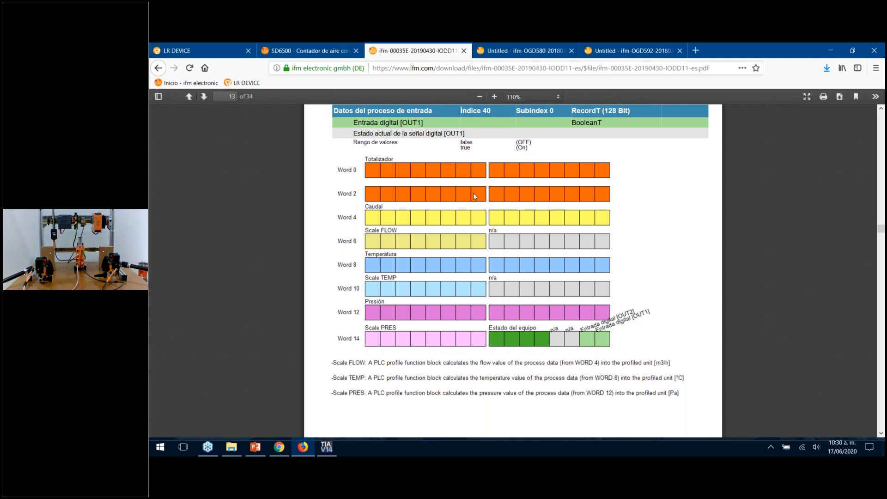
scroll(473, 192, "down", 2)
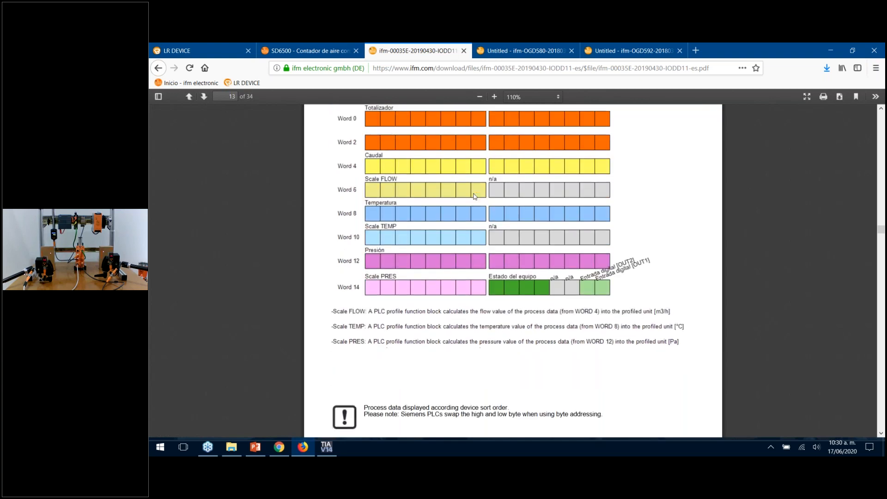
scroll(473, 192, "up", 2)
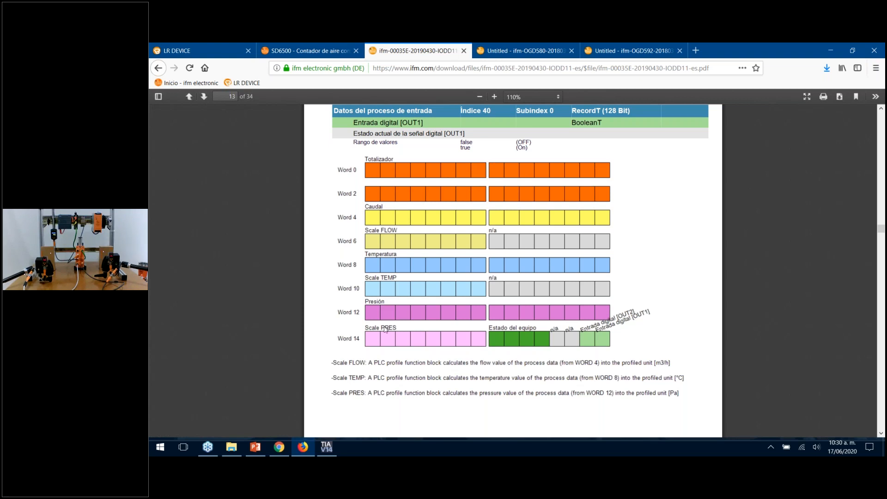
Check the SD6500's output process data on the following page and compare it with the input word layout
scroll(378, 391, "down", 10)
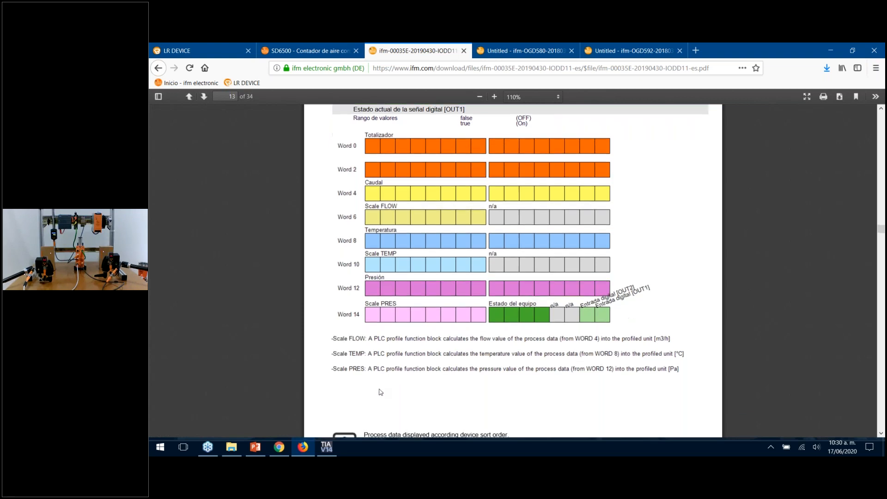
scroll(386, 370, "down", 2)
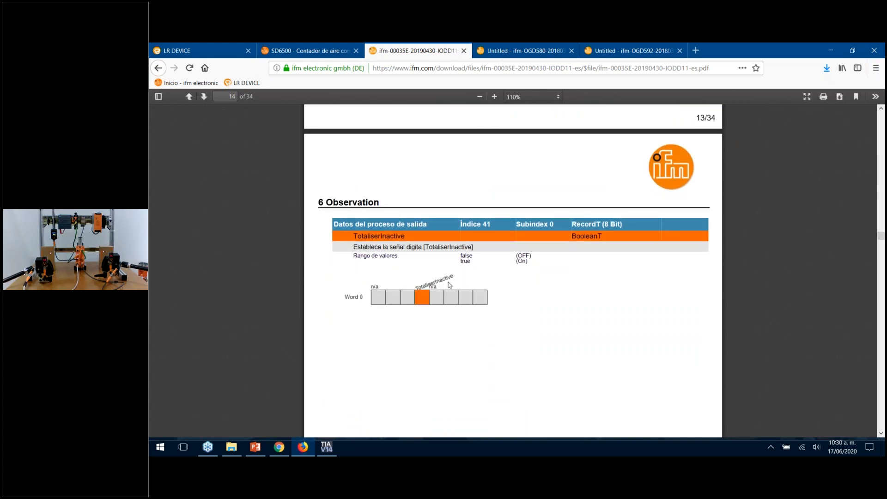
scroll(448, 298, "up", 8)
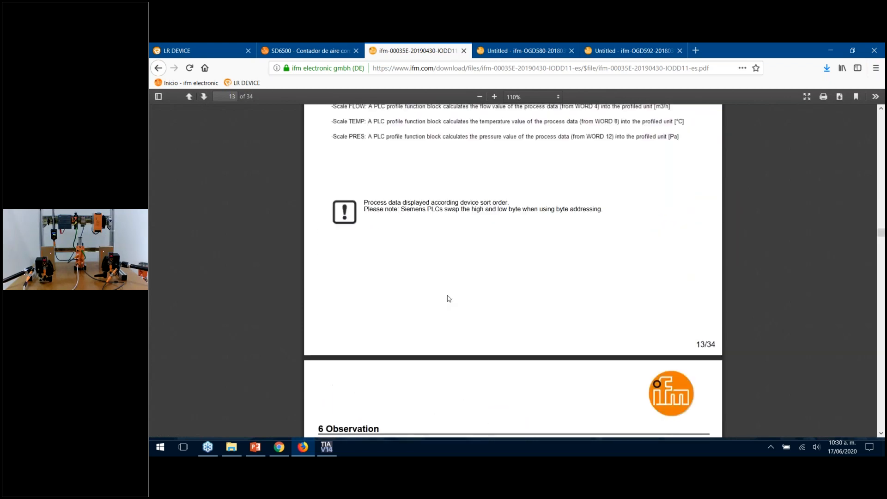
scroll(513, 271, "up", 2)
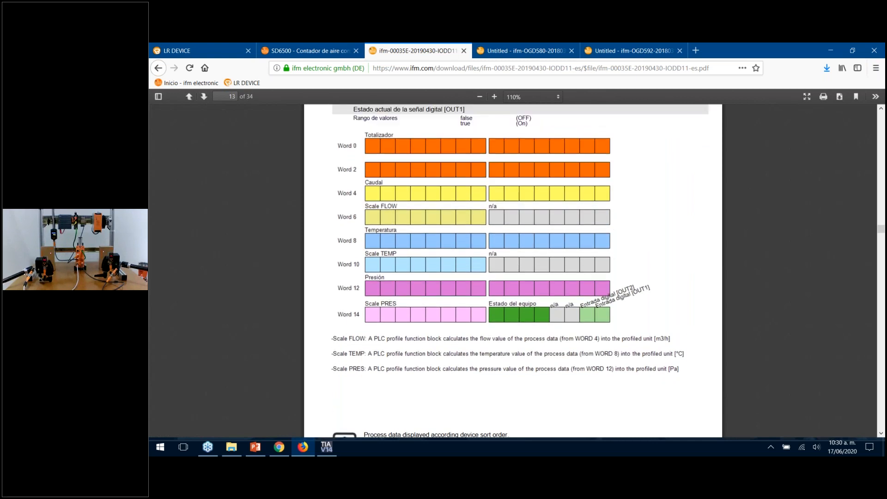
scroll(512, 270, "up", 3)
scroll(513, 271, "down", 1)
scroll(513, 270, "up", 1)
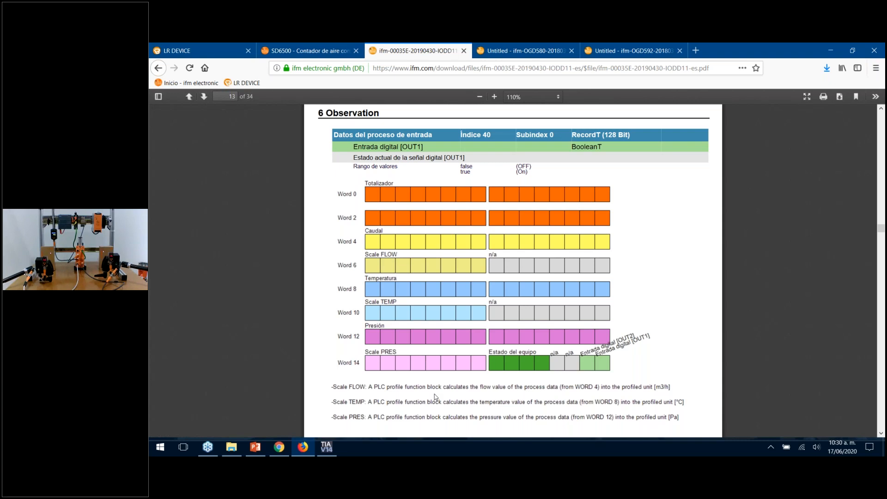
Switch to TIA Portal and assign the IO-Link In/Out 16/16 Byte + PQI submodule to Port 1 of the AL1100
left_click(327, 446)
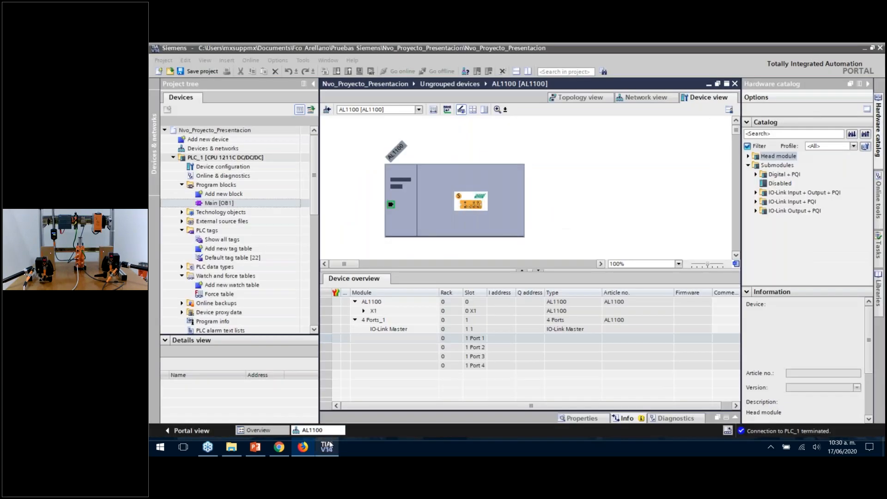
left_click(763, 194)
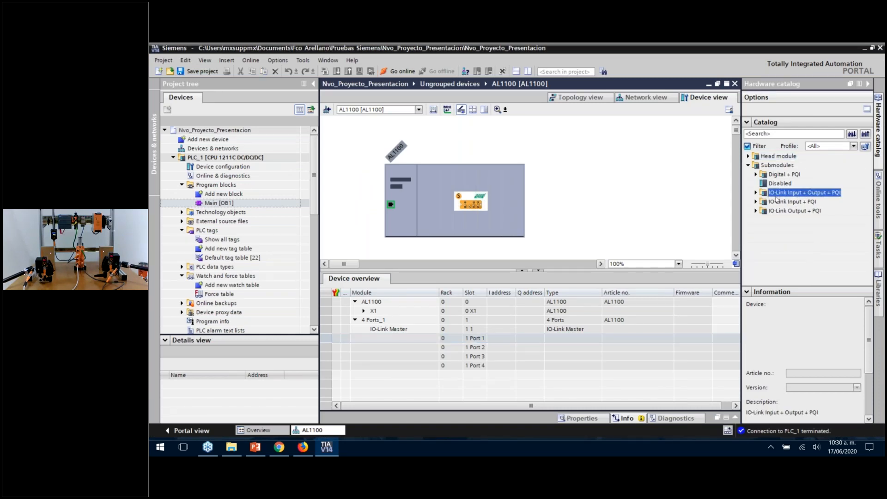
left_click(756, 192)
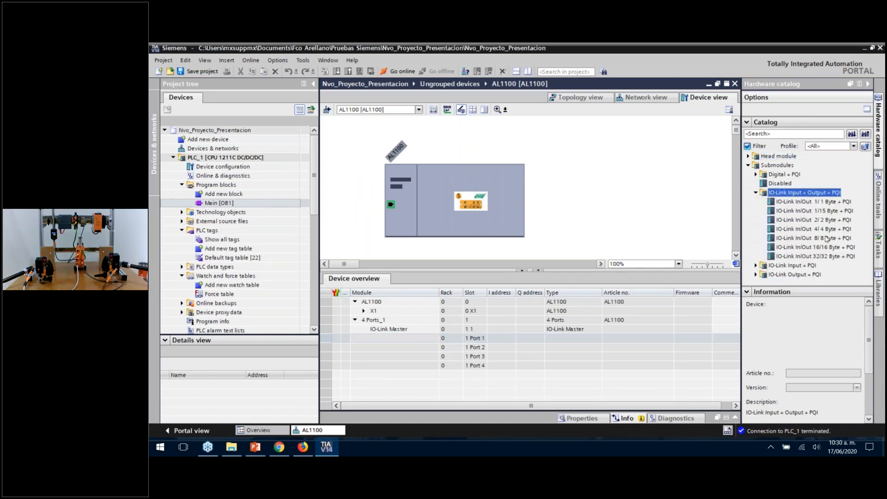
left_click(817, 248)
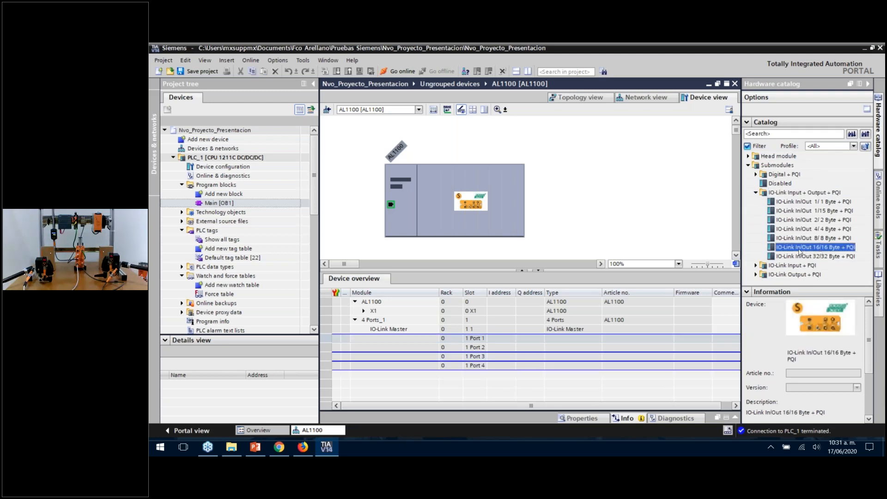
left_click_drag(773, 252, 385, 340)
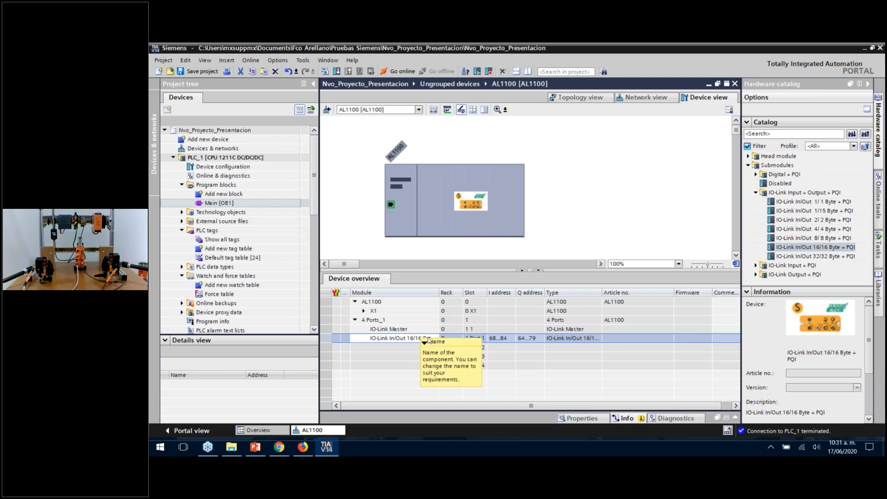
Rename the Port 1 submodule as SD6500
left_click(402, 338)
type("SD65")
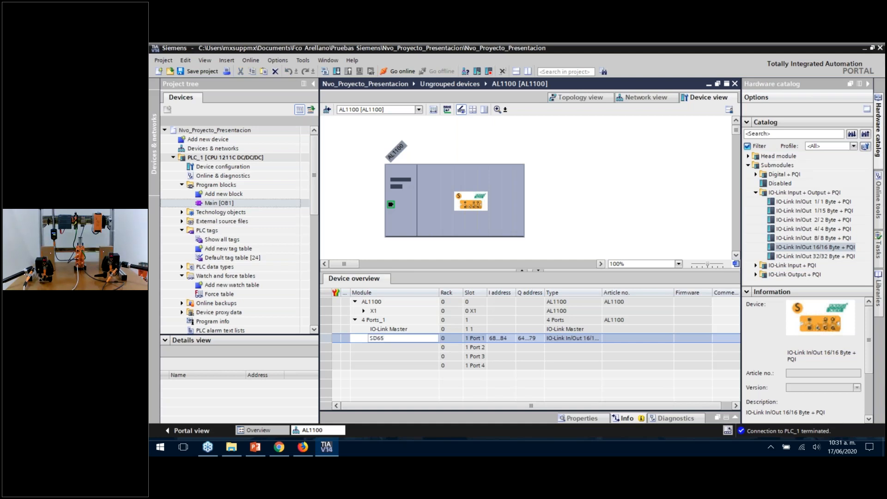
type("00")
key("Return")
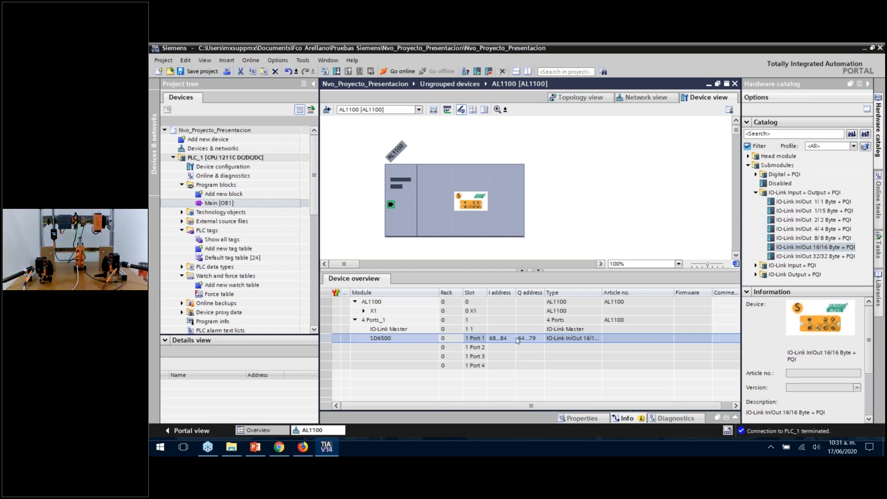
Set the SD6500 submodule's input address range to 200...216
left_click(492, 338)
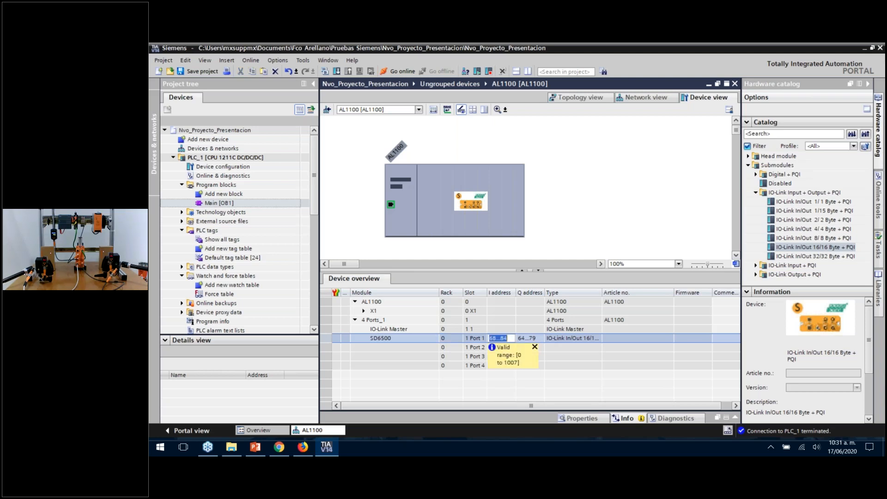
type("20")
type("0...216")
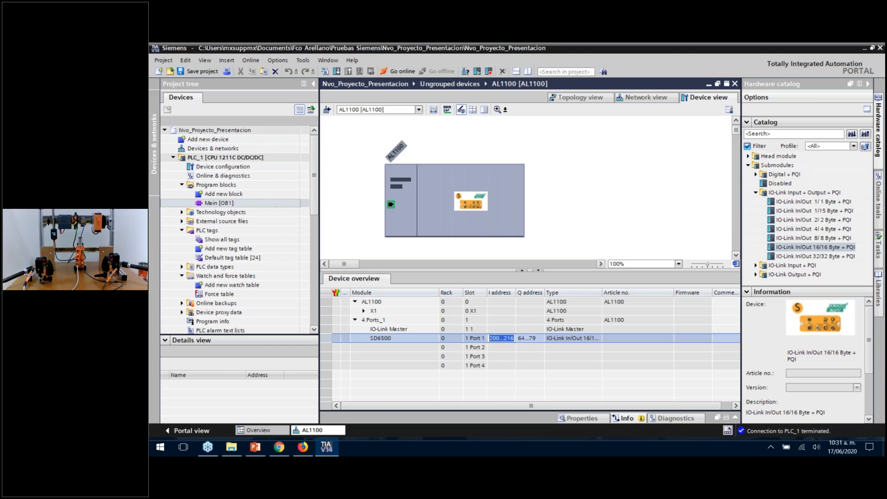
key("Tab")
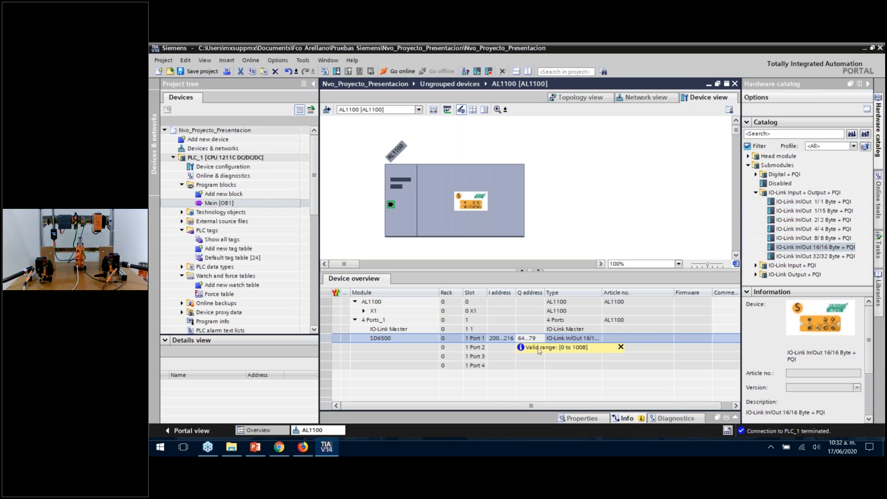
Switch to Firefox and examine the OGD580's process data table and PLC input mapping in its IODD document
left_click(390, 355)
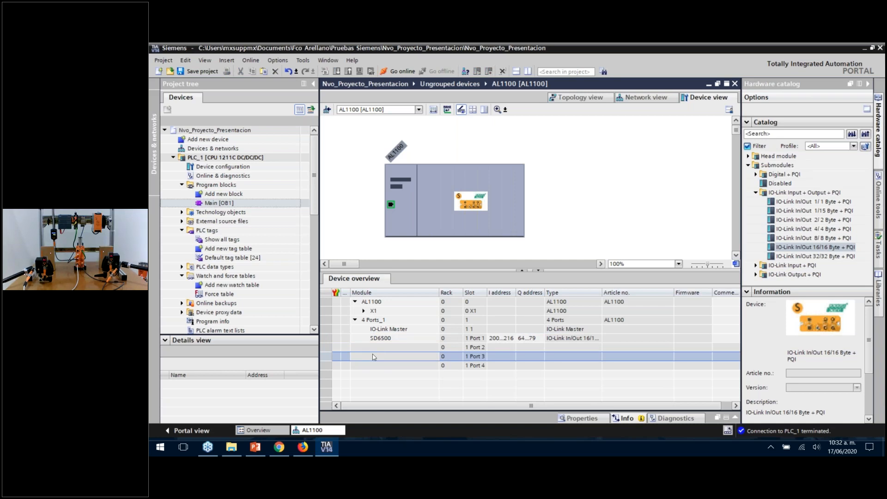
left_click(303, 447)
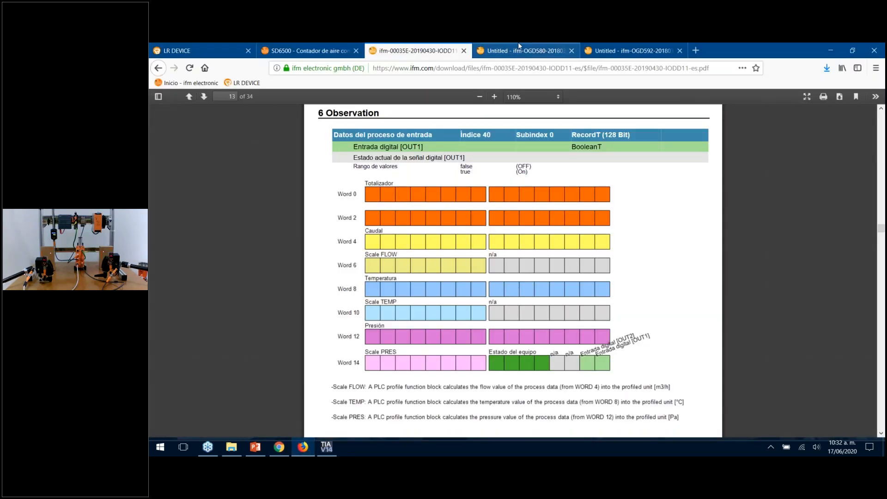
left_click(518, 45)
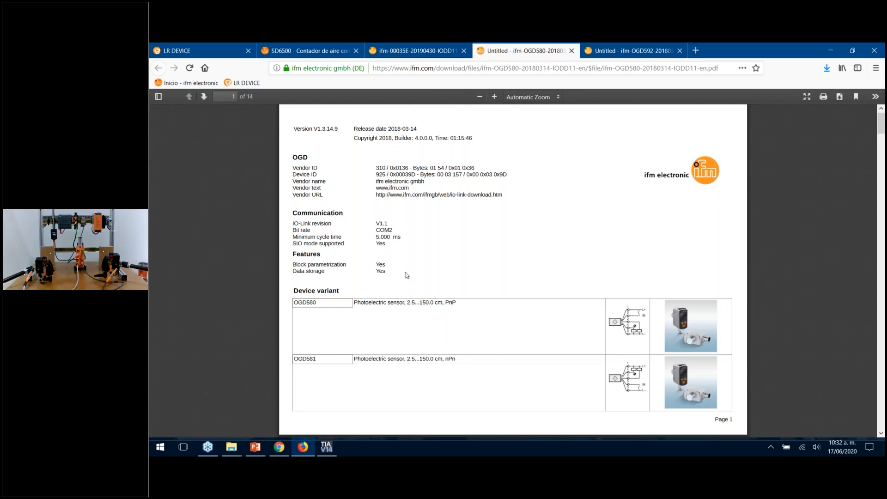
double_click(308, 302)
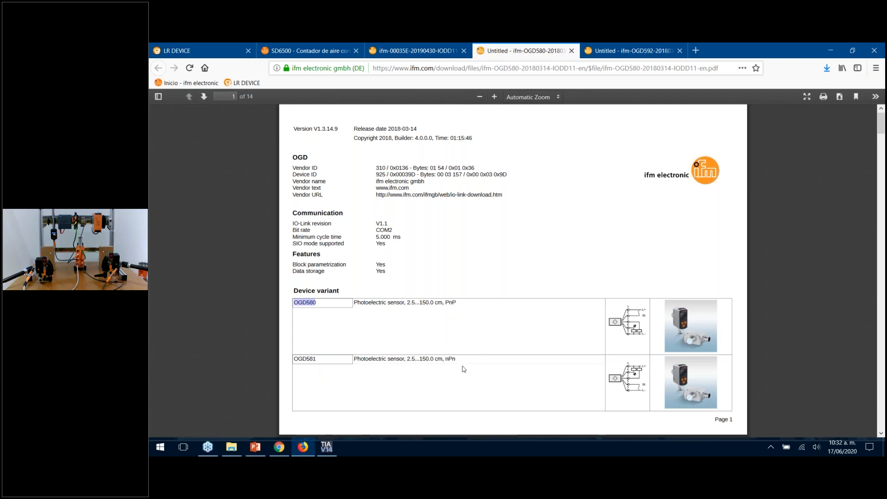
left_click(529, 356)
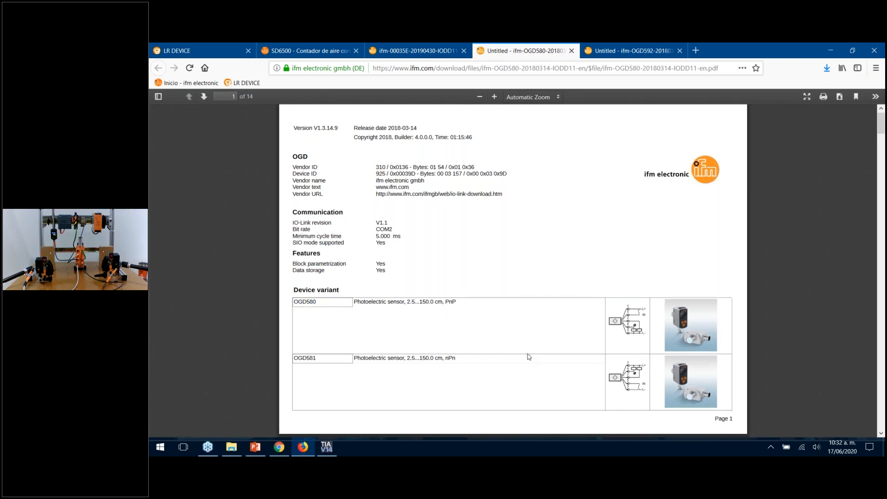
scroll(529, 356, "down", 5)
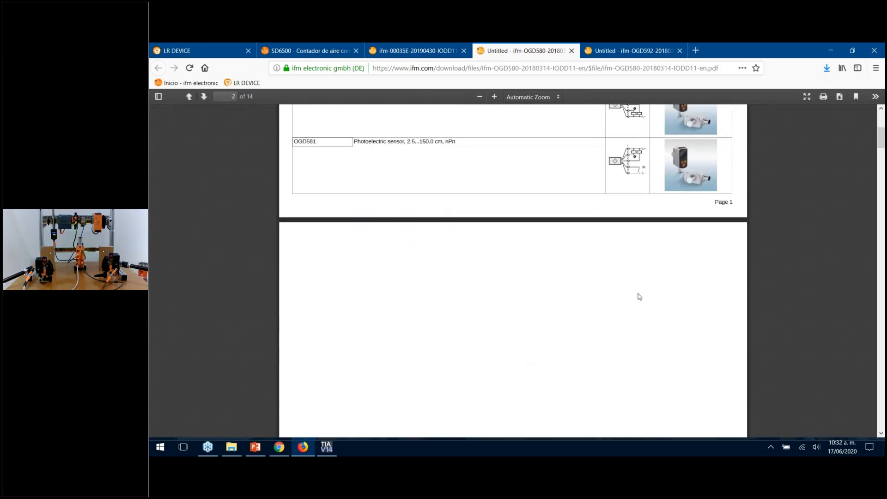
scroll(646, 203, "down", 15)
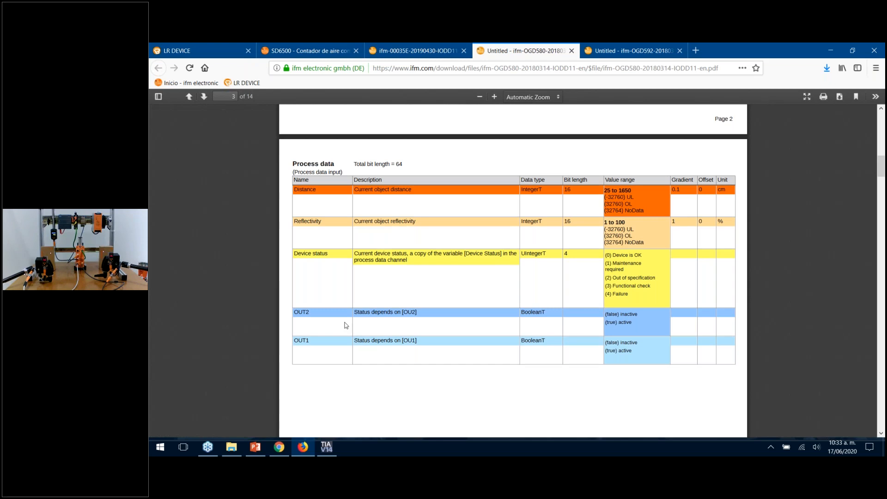
scroll(344, 325, "down", 4)
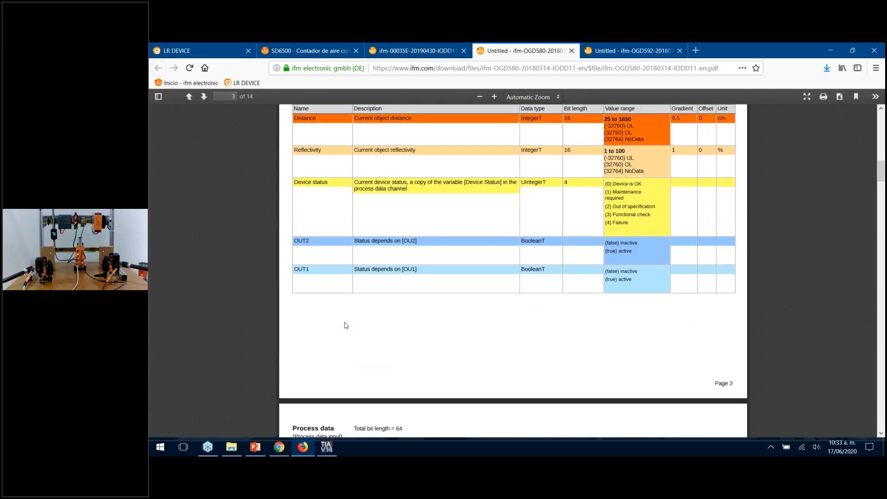
scroll(344, 325, "down", 3)
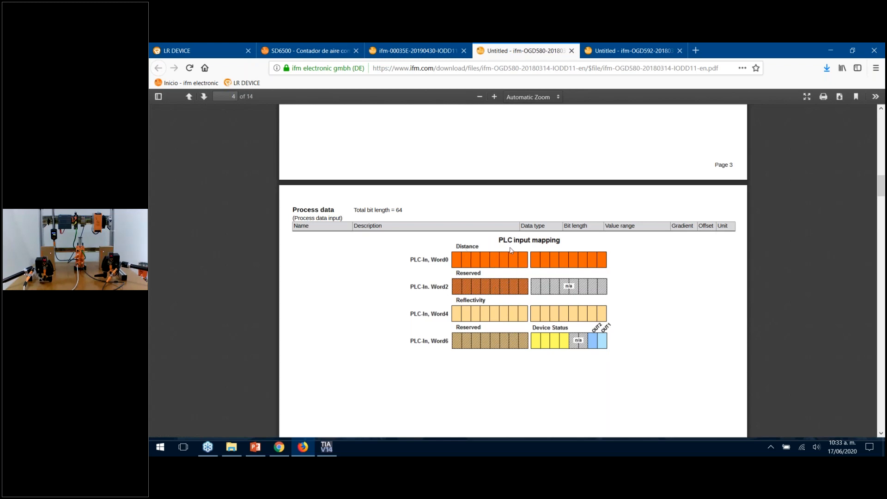
Examine the OGD592's PLC input mapping and its process data ranges and units in its IODD document
left_click(628, 50)
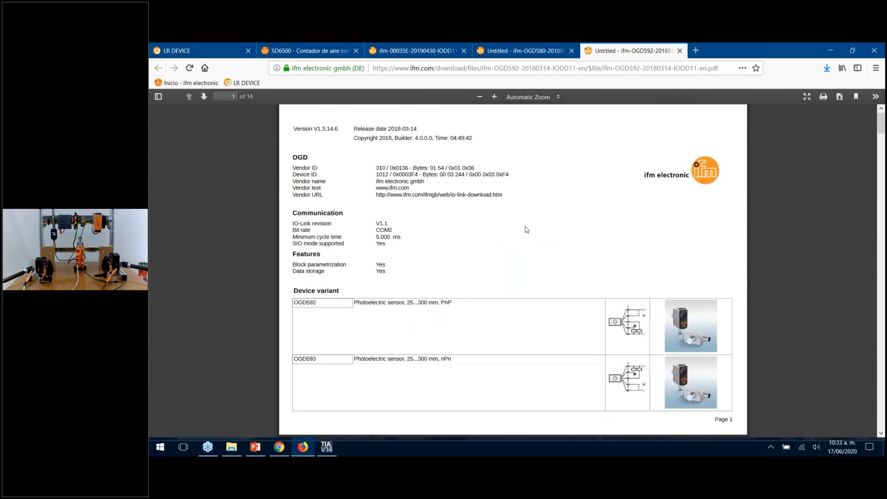
scroll(526, 229, "down", 2)
scroll(527, 229, "down", 15)
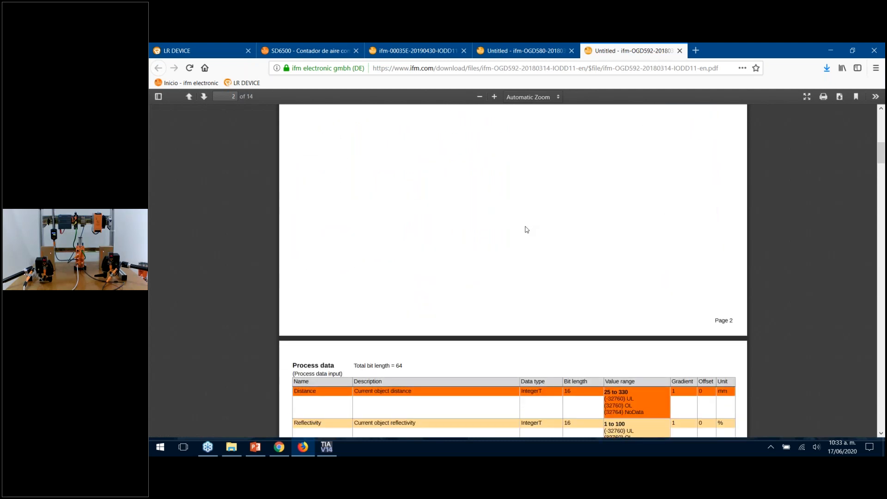
scroll(526, 230, "down", 10)
scroll(525, 229, "down", 9)
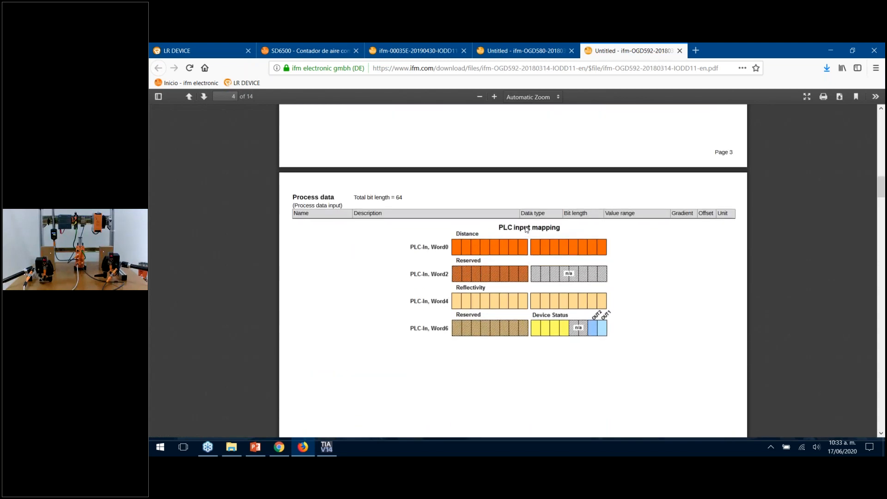
scroll(526, 230, "up", 20)
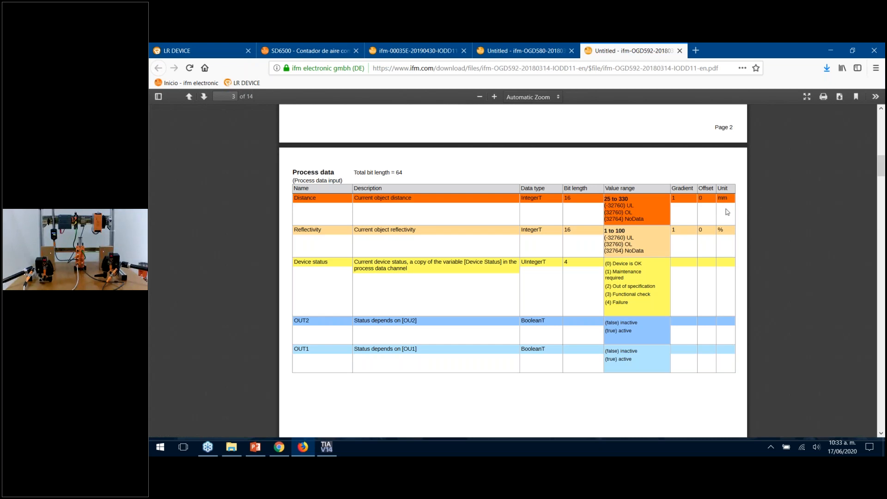
Return to the OGD580 document and compare its distance value range, gradient and input mapping with the OGD592's
left_click(559, 46)
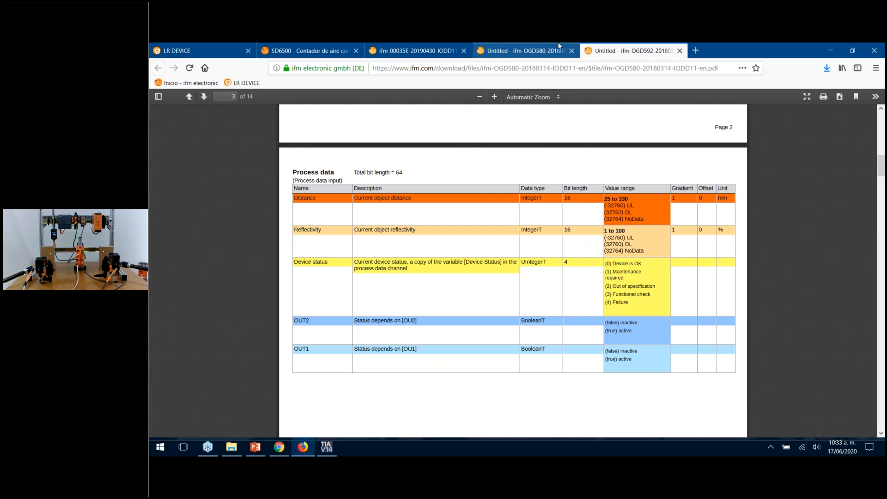
scroll(615, 247, "up", 5)
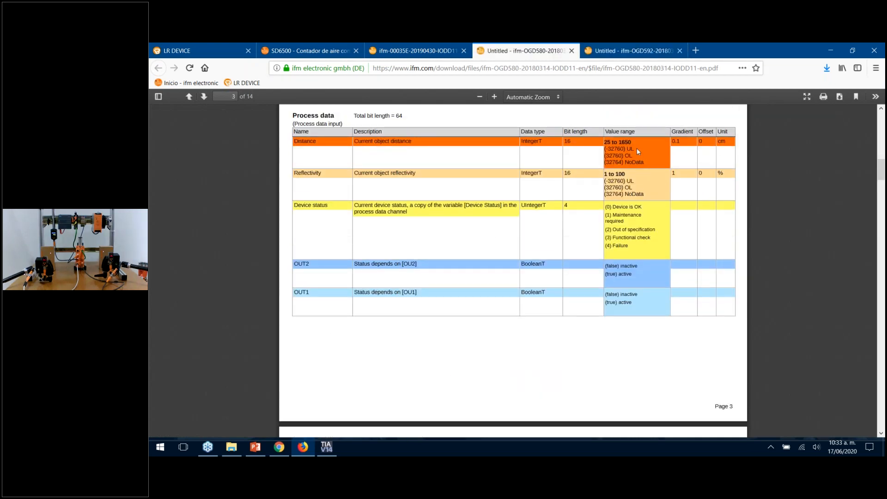
triple_click(626, 142)
left_click(674, 141)
scroll(567, 274, "down", 7)
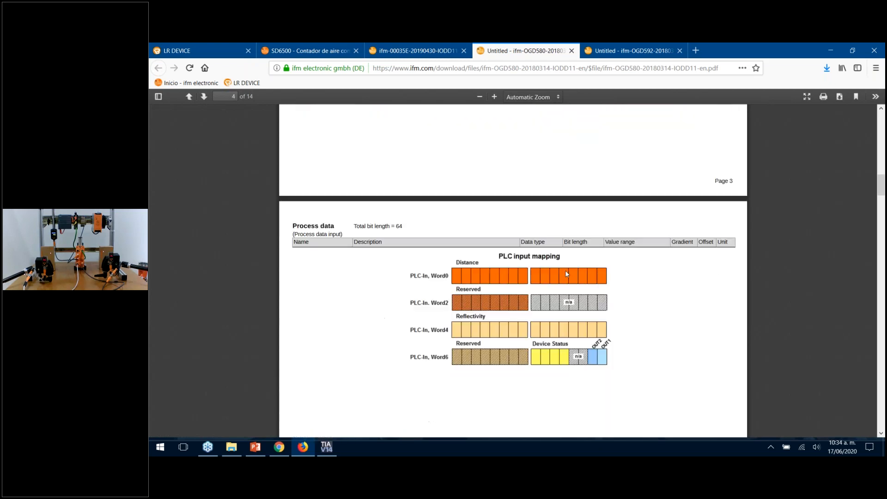
Switch to TIA Portal and assign the IO-Link In 8 Byte + PQI submodule to Ports 3 and 4 of the AL1100
left_click(326, 447)
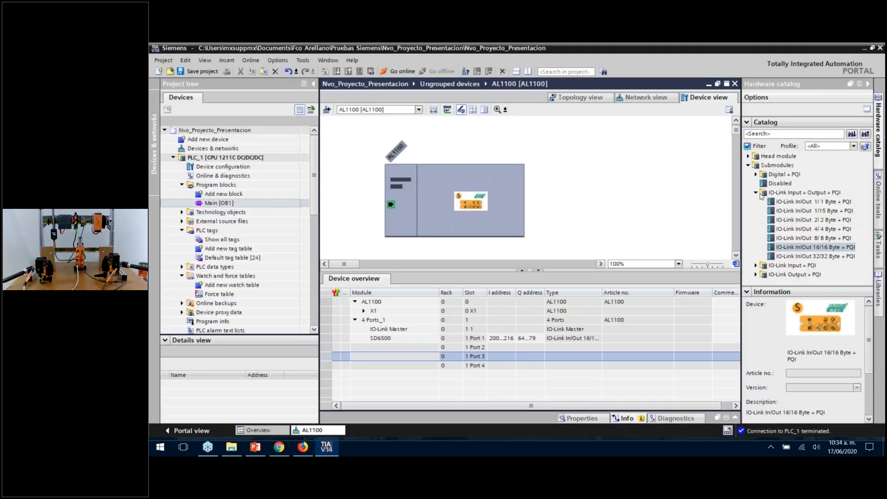
left_click(756, 193)
left_click(755, 202)
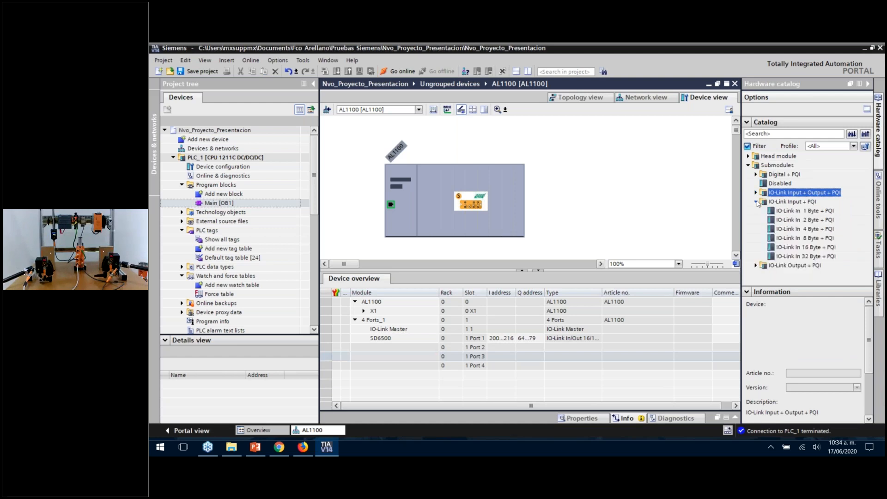
left_click_drag(783, 241, 390, 368)
Rename the Port 3 submodule as OGD580 and the Port 4 submodule as OGD592
left_click(409, 358)
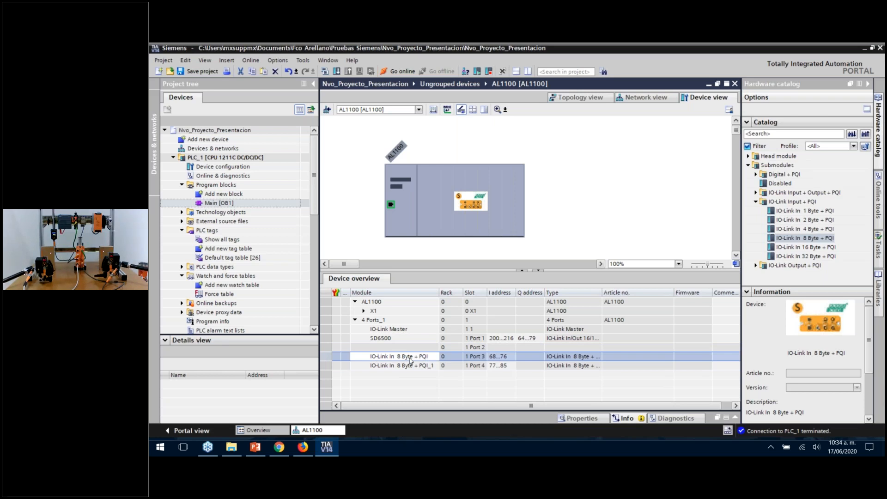
left_click(409, 359)
type("OGD")
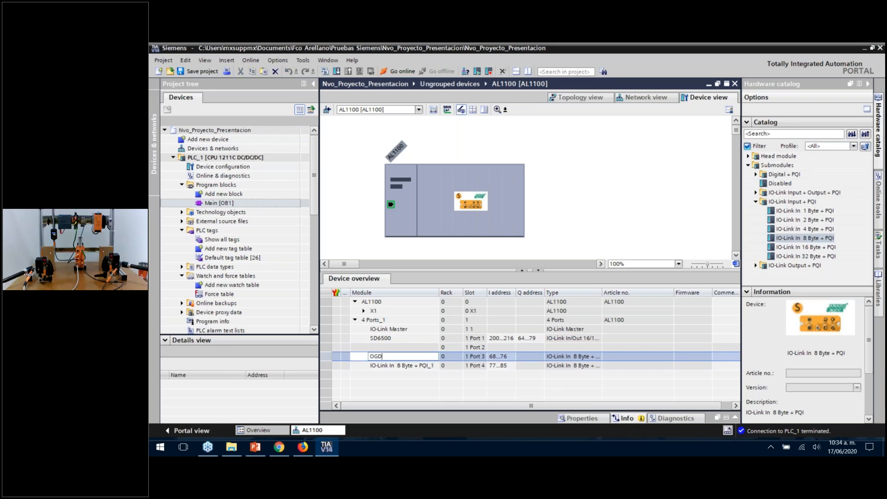
type("580")
key("Return")
left_click(403, 366)
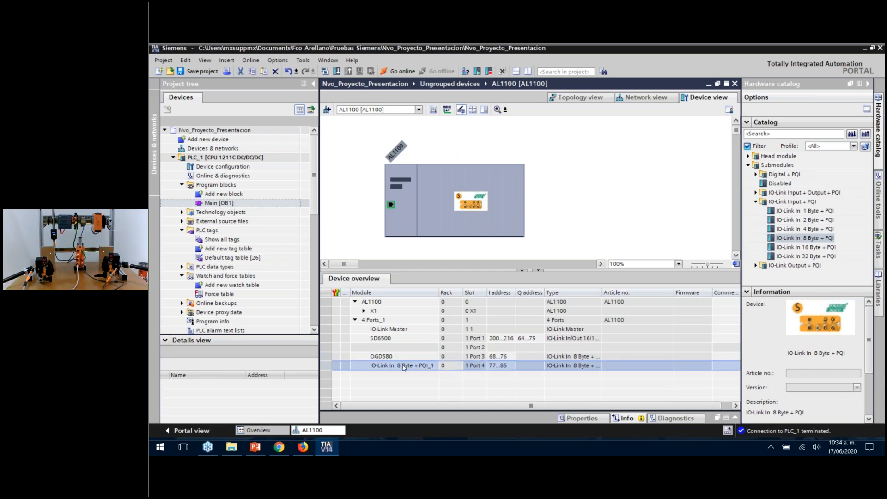
type("OGD592")
key("Return")
Download the updated configuration to PLC_1 with all modules restarted after loading, and go online
left_click(644, 98)
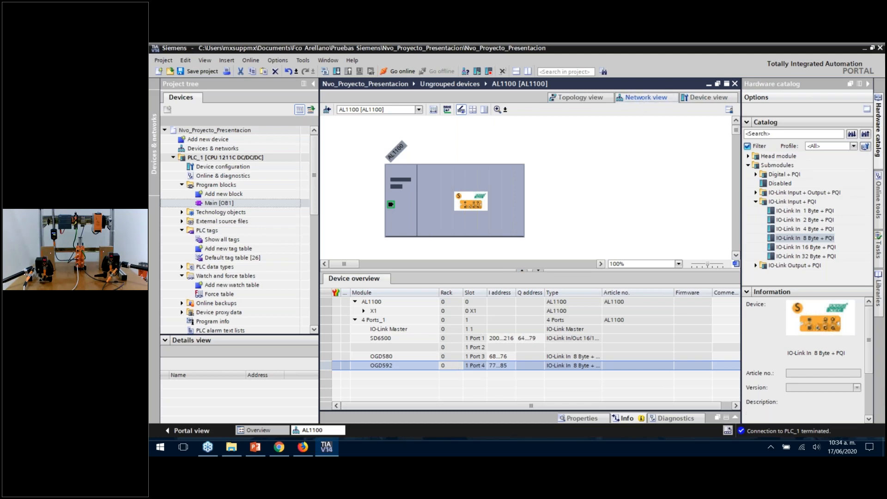
left_click(404, 151)
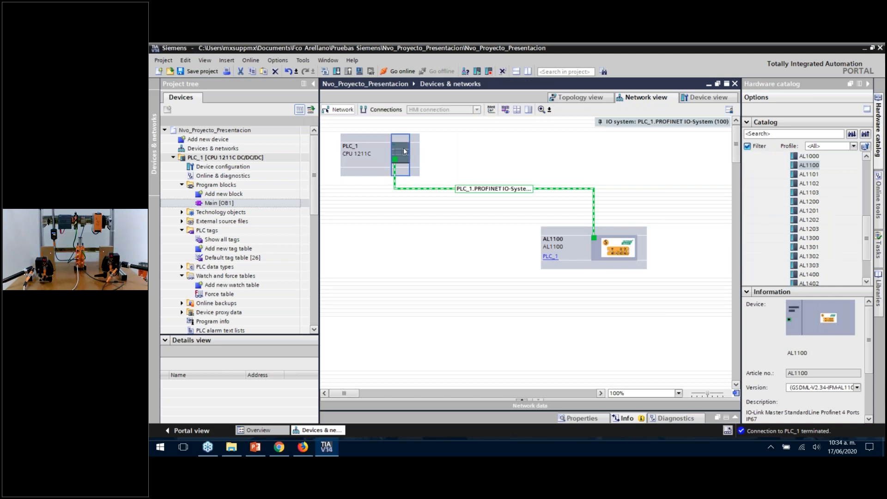
left_click(337, 72)
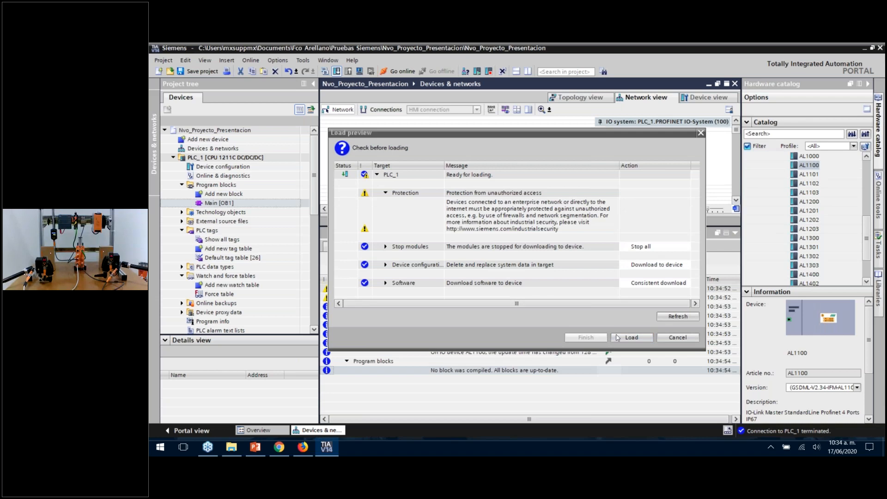
left_click(628, 338)
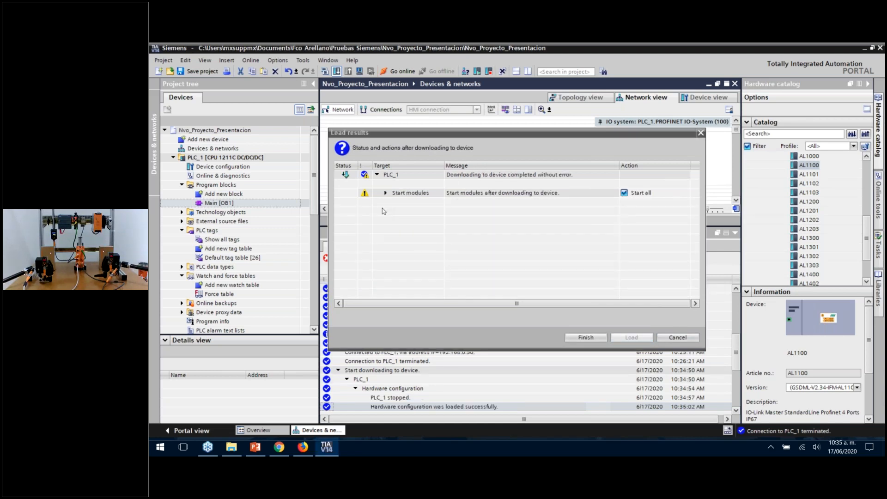
left_click(586, 338)
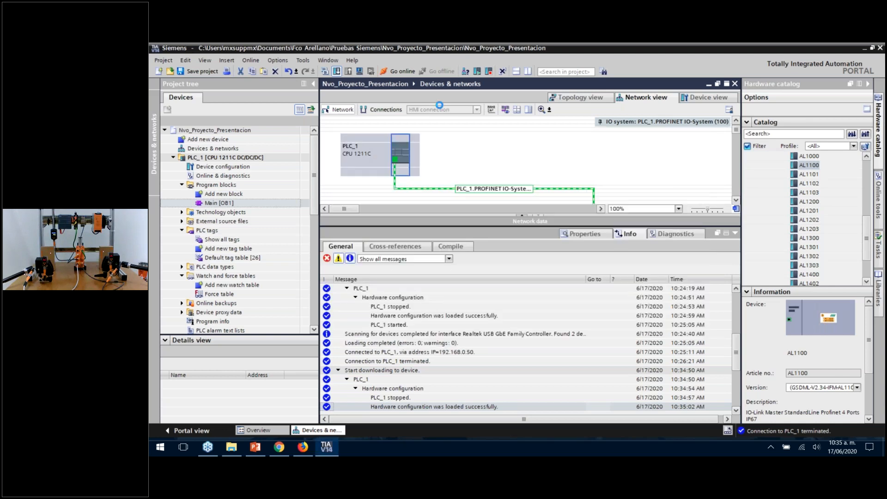
left_click(734, 234)
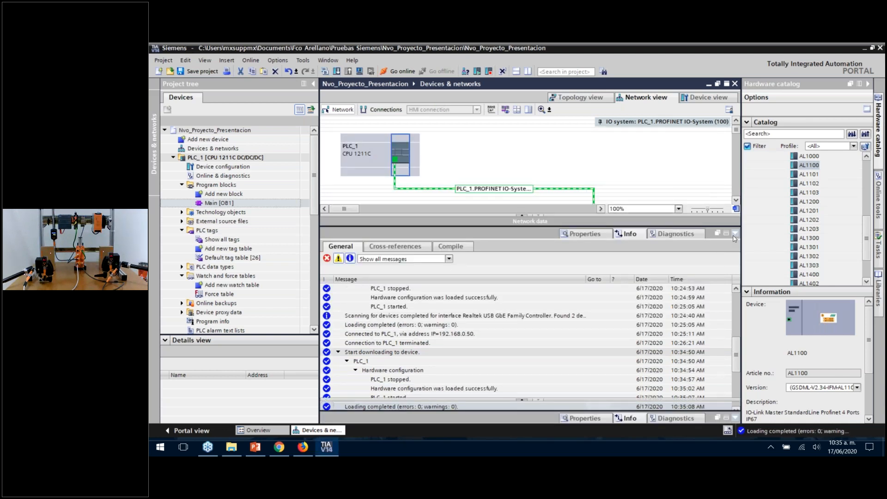
left_click(392, 71)
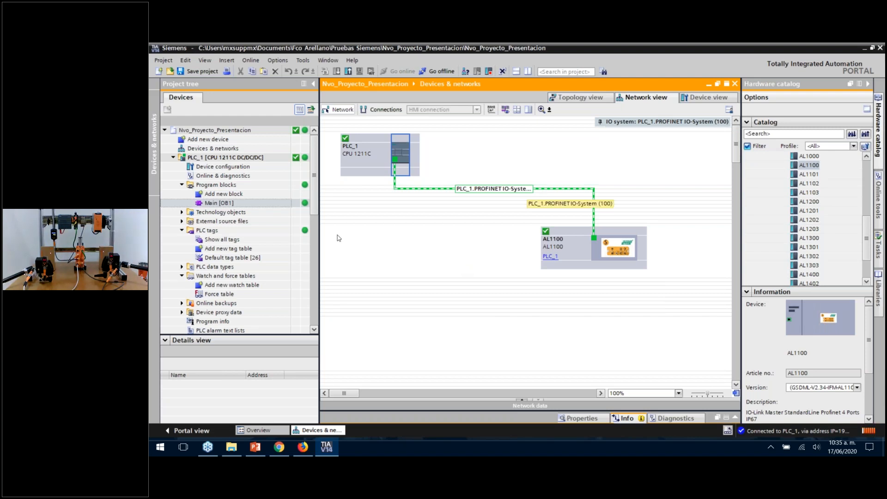
Add a new watch table to PLC_1
scroll(277, 203, "down", 2)
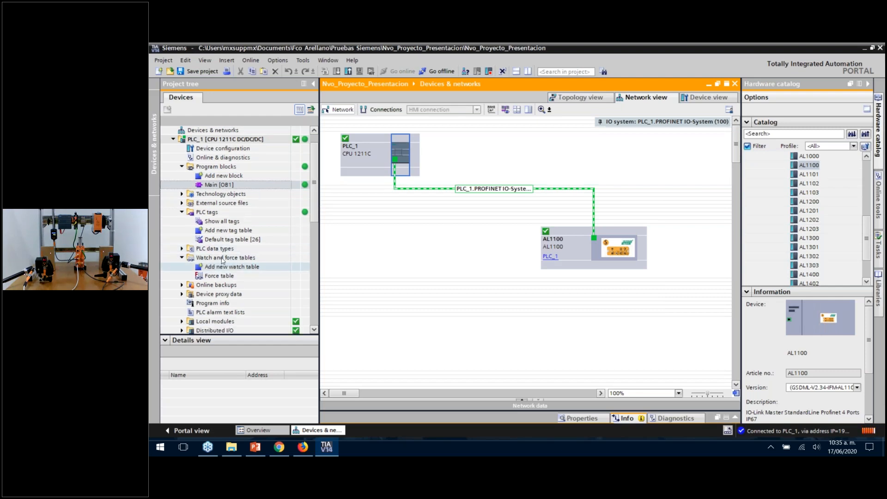
left_click(229, 268)
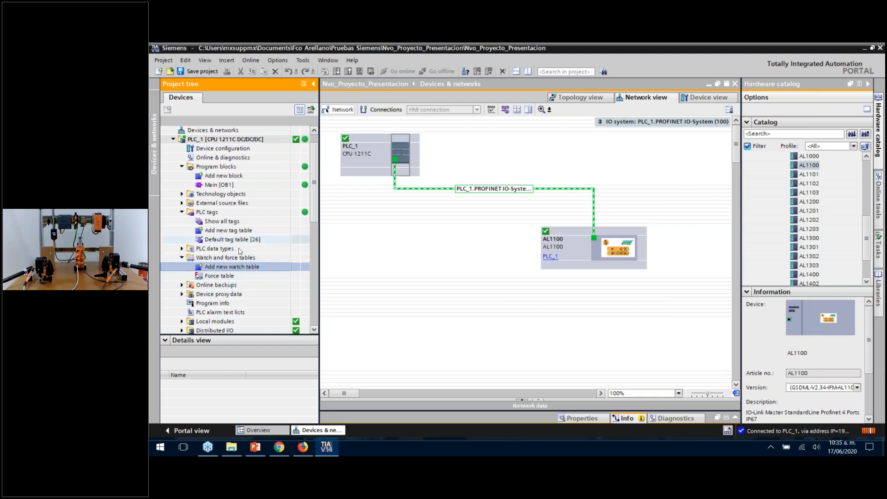
double_click(202, 268)
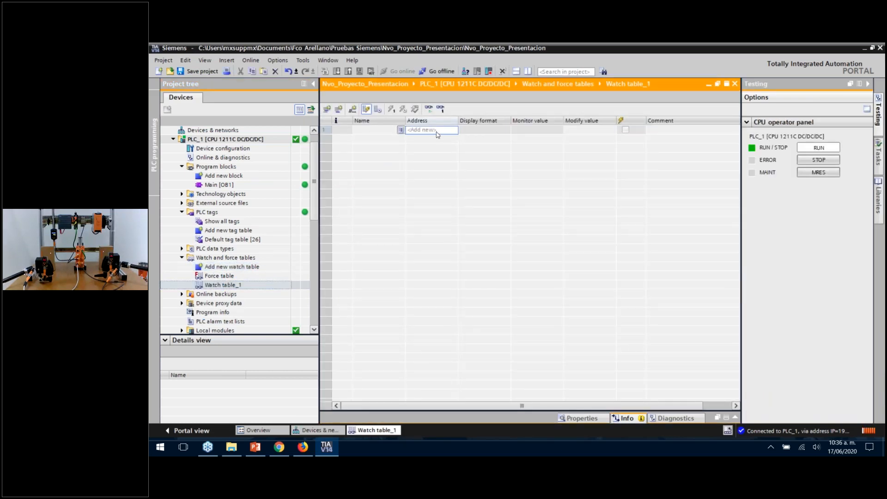
Check the SD6500 port's input address in the AL1100 device overview, and its process data mapping in the IODD PDF in Firefox
left_click(318, 430)
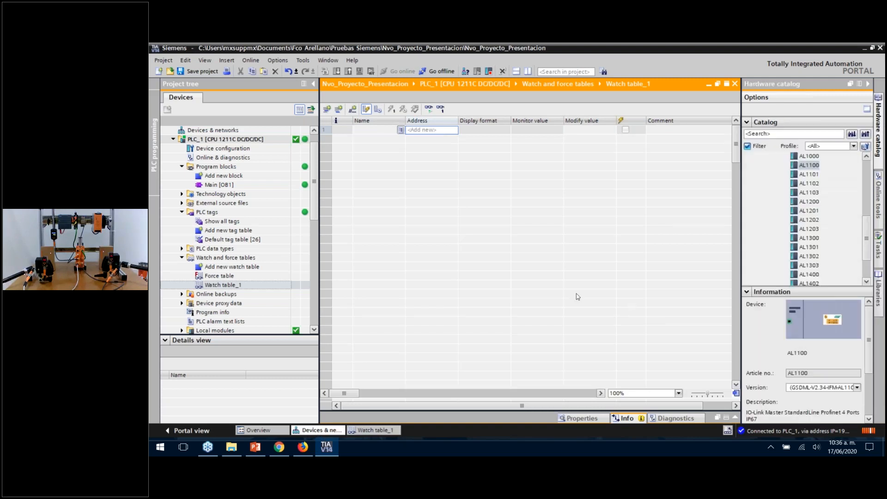
double_click(610, 249)
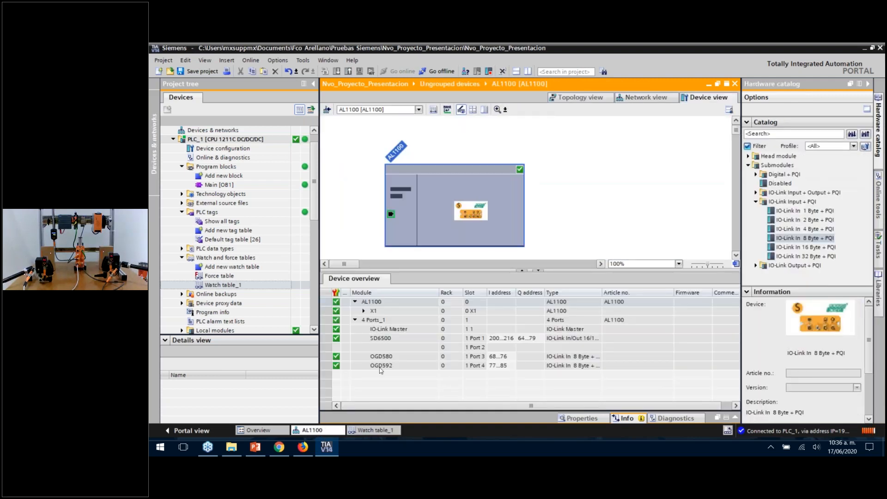
left_click(389, 338)
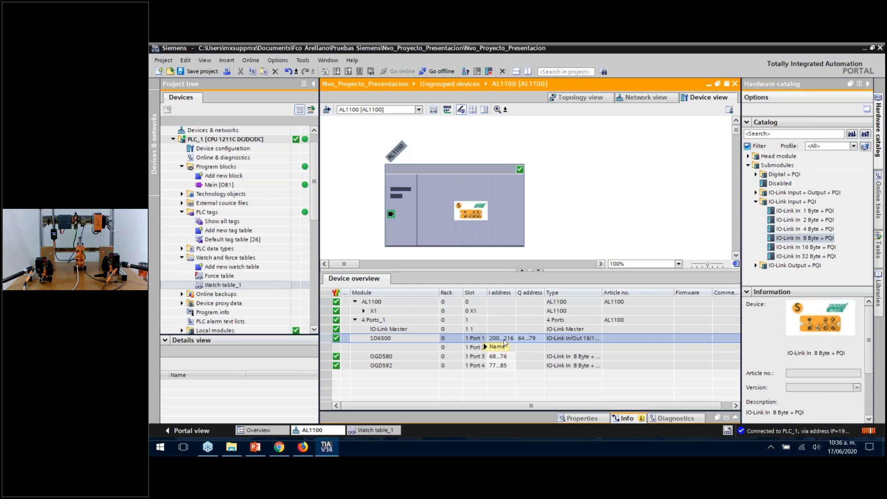
left_click(302, 449)
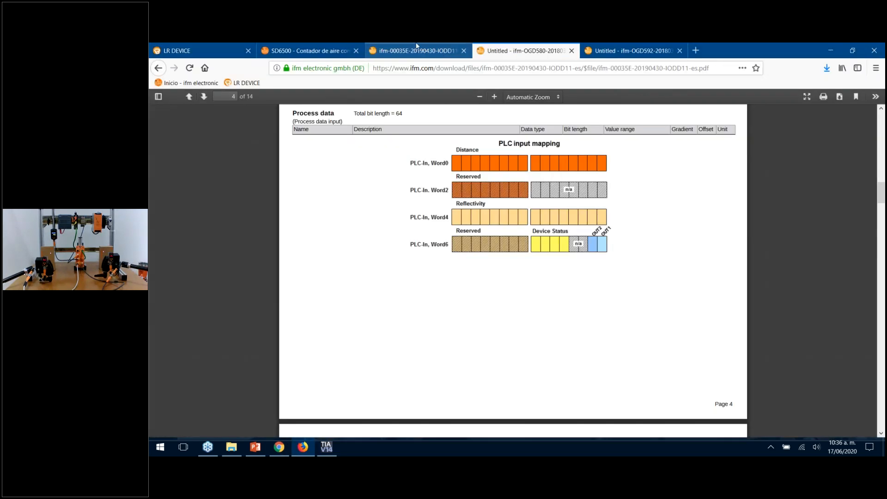
left_click(418, 47)
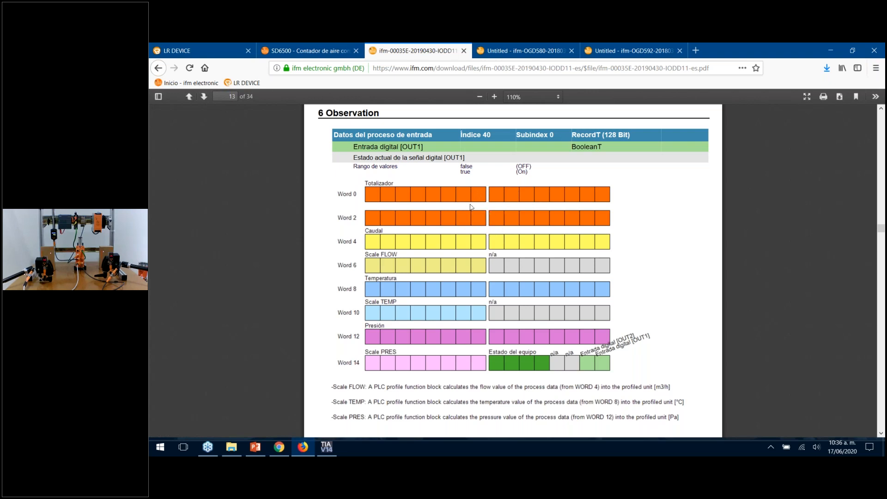
Switch to TIA Portal and add address %ID200 to Watch table_1 in floating-point format, monitoring its value
left_click(326, 446)
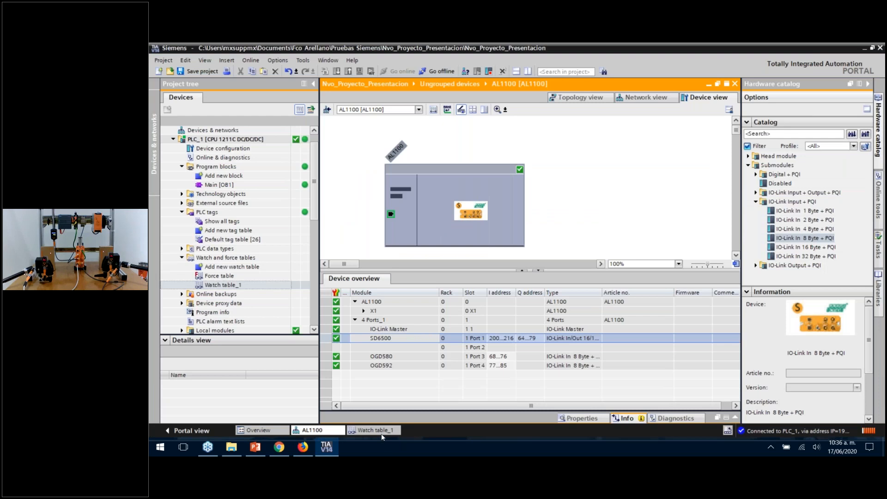
left_click(381, 432)
type("ID")
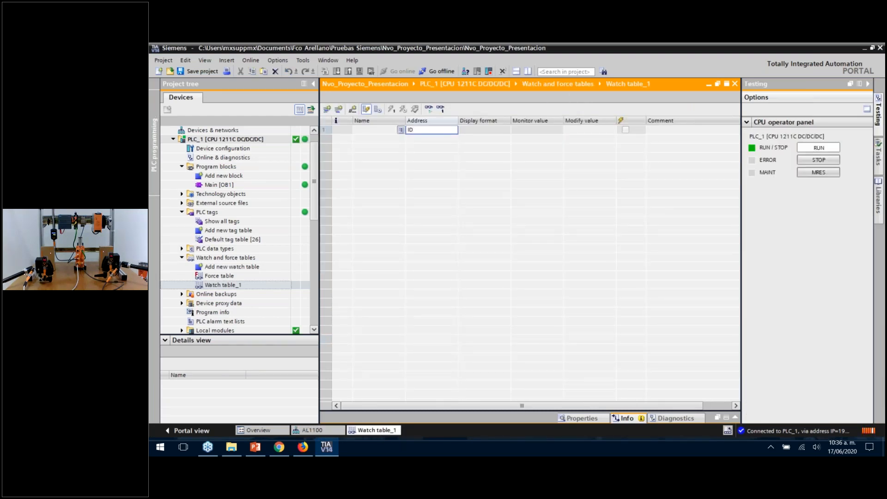
type("200")
key("Tab")
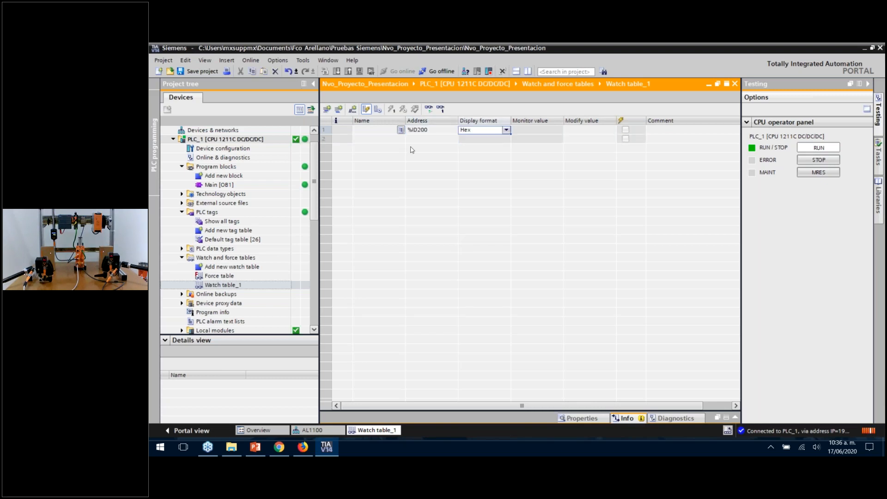
type("f")
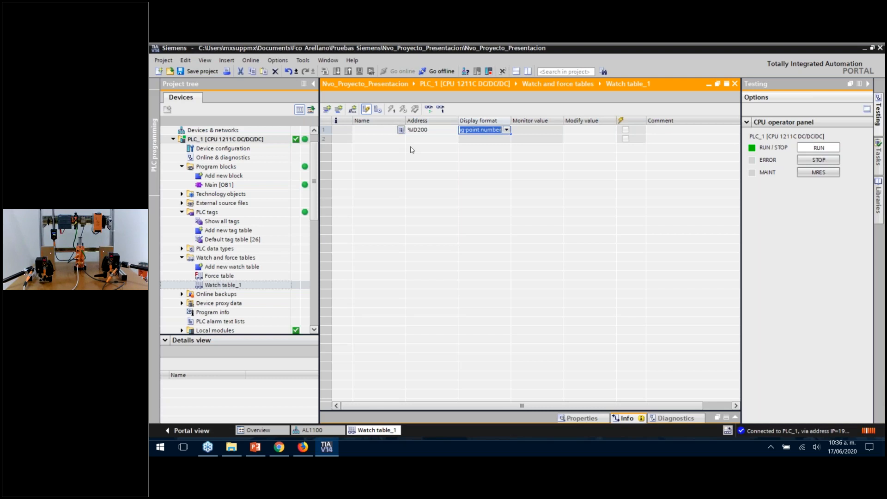
key("Return")
left_click(429, 109)
left_click(530, 132)
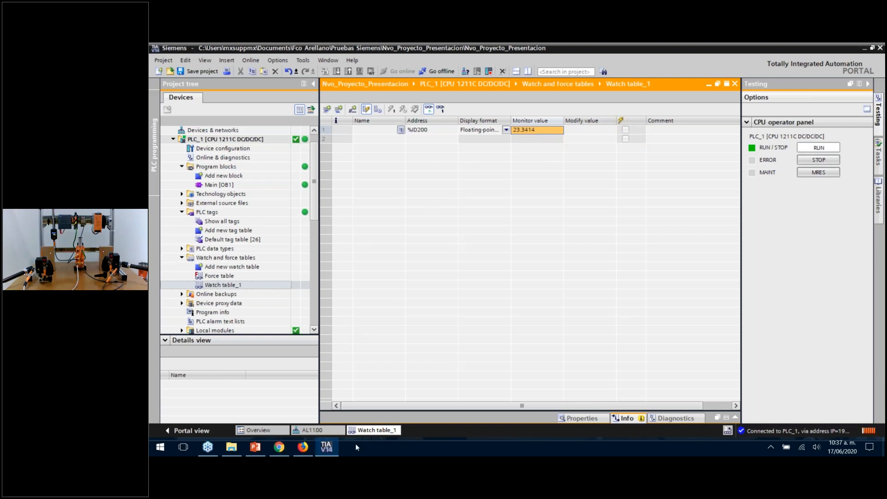
Switch to LR DEVICE in Firefox, rescan for online devices and review the parameters of the AL1100 master master001
mouse_move(309, 449)
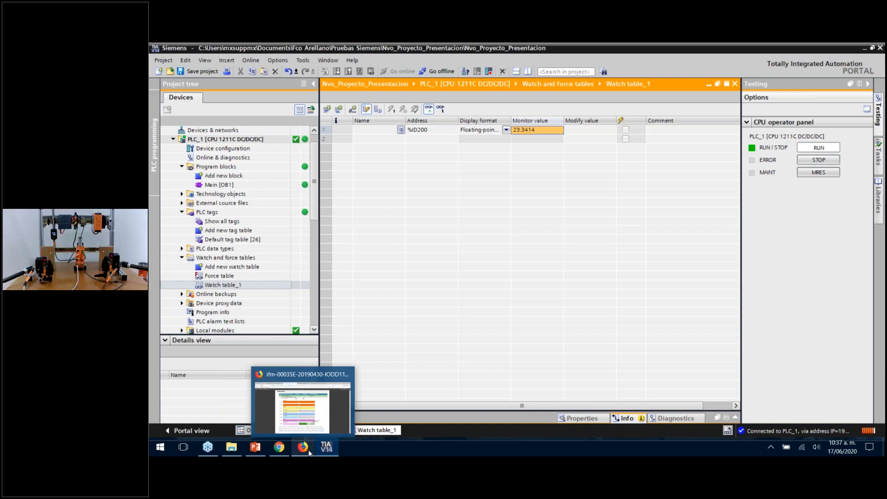
left_click(309, 449)
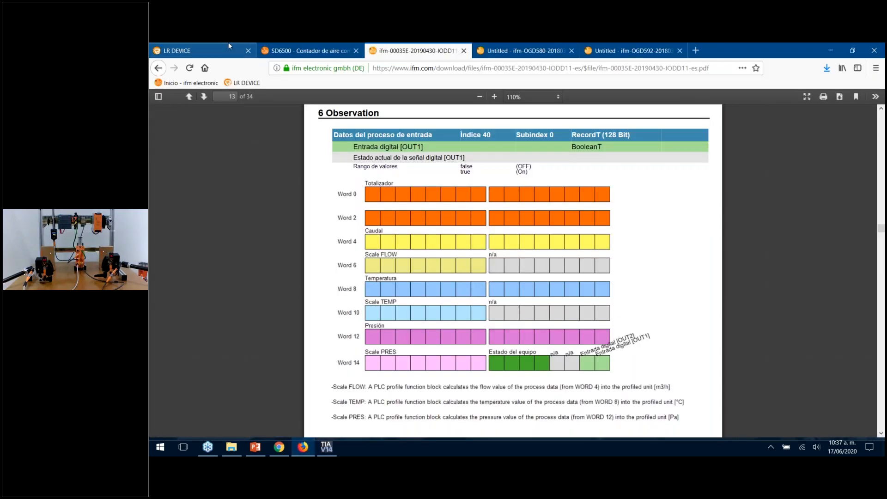
left_click(228, 43)
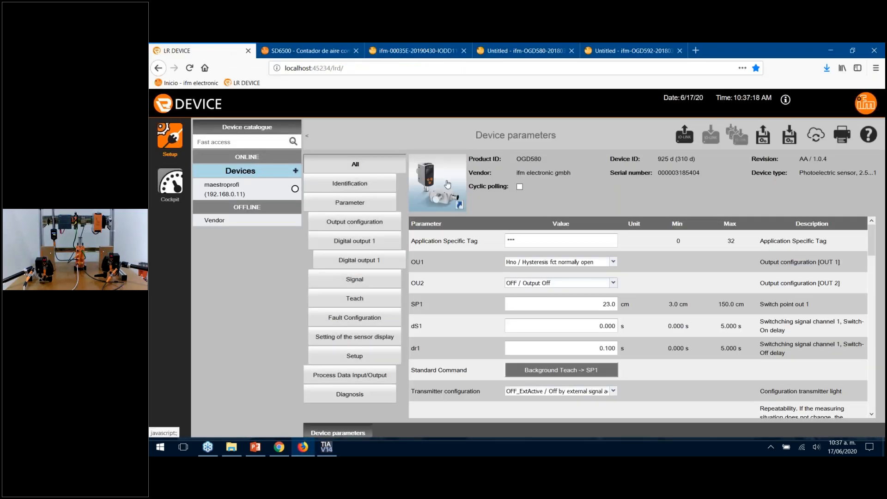
left_click(296, 171)
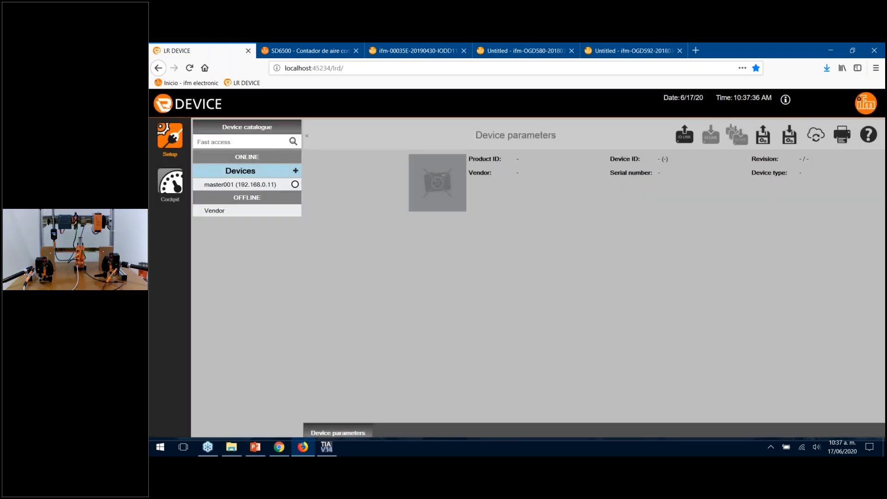
left_click(242, 185)
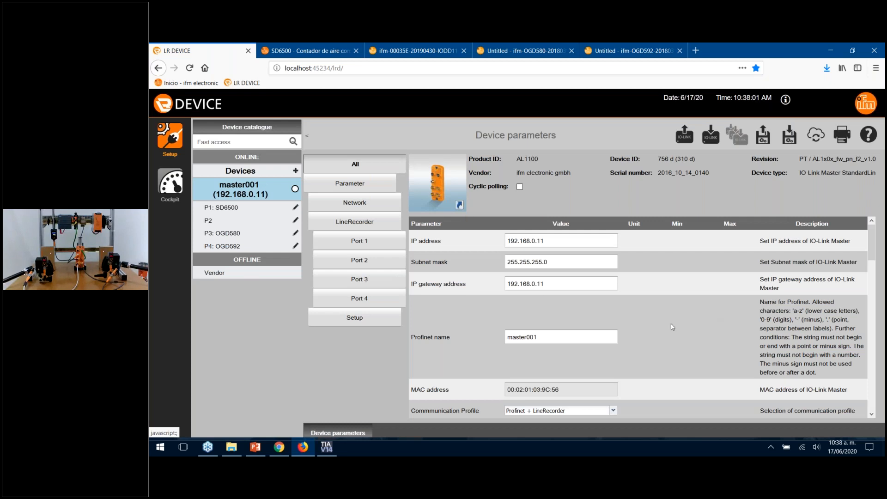
scroll(691, 327, "down", 4)
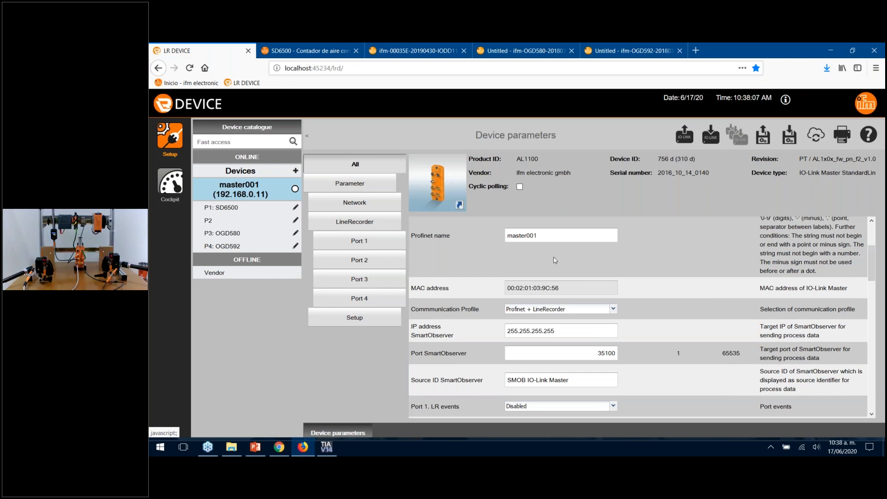
scroll(555, 260, "down", 1)
scroll(554, 260, "up", 5)
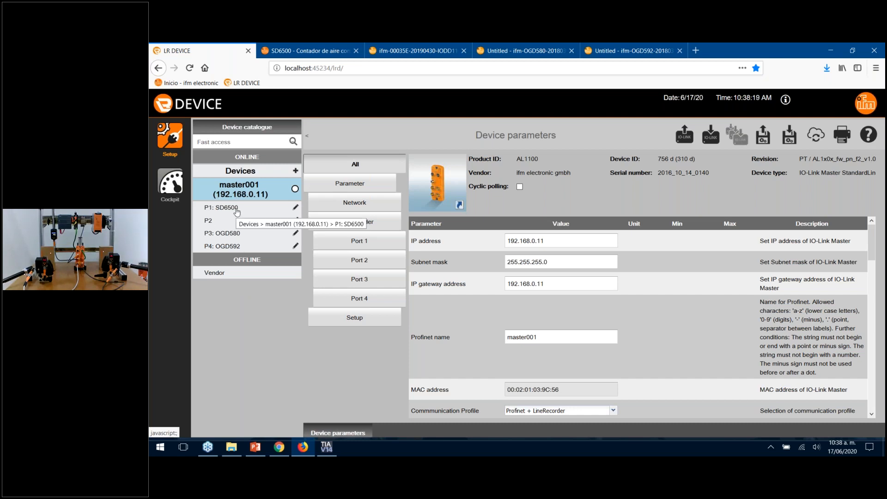
Read the device parameters of the SD6500 connected to Port 1 and look through its output settings
left_click(237, 208)
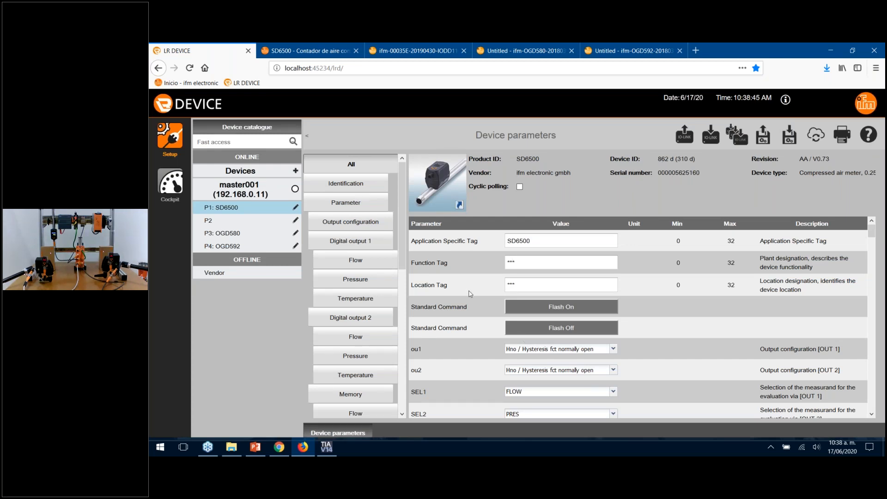
scroll(469, 294, "down", 5)
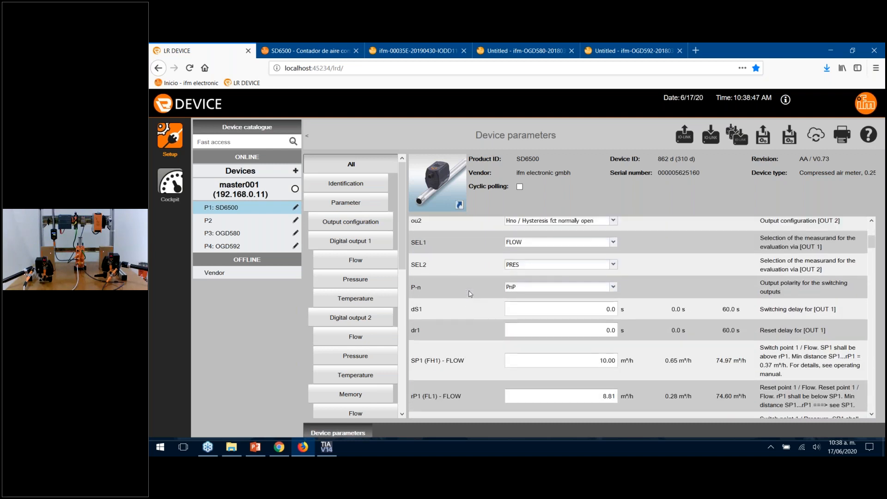
scroll(470, 294, "down", 4)
scroll(469, 294, "up", 2)
scroll(470, 294, "up", 7)
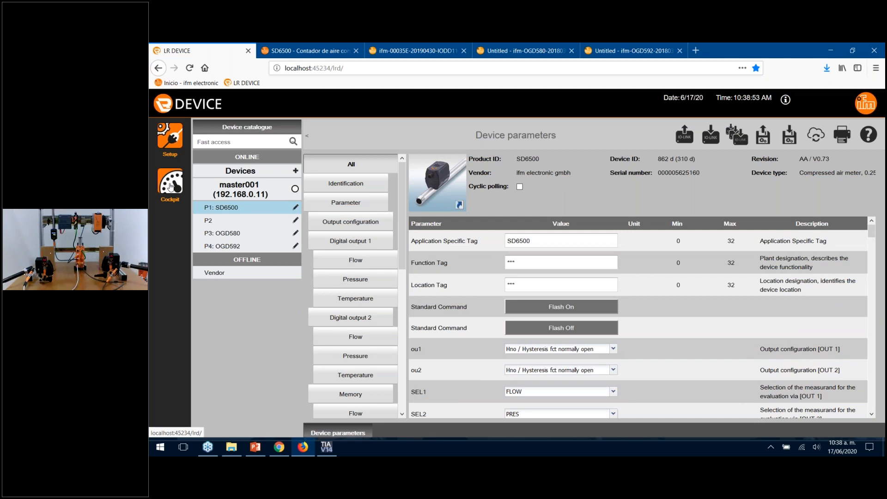
View the SD6500's live process values in the Cockpit, including totaliser, flow, pressure and temperature
left_click(171, 186)
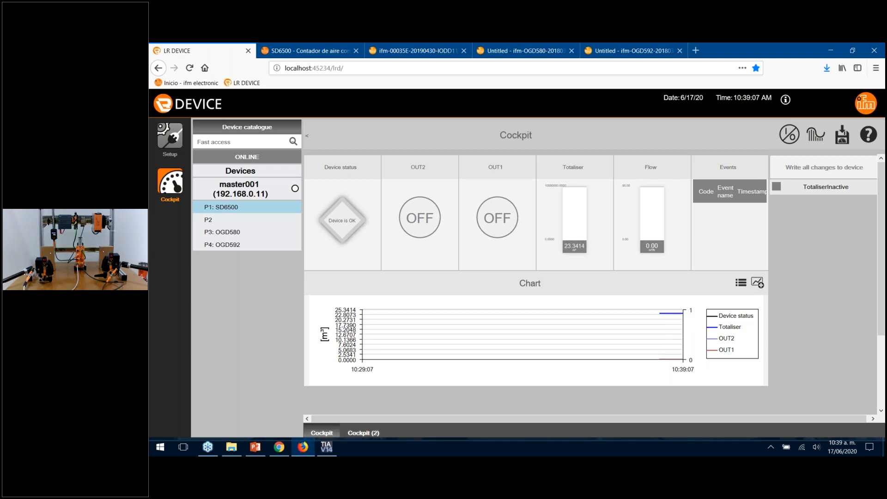
left_click(363, 433)
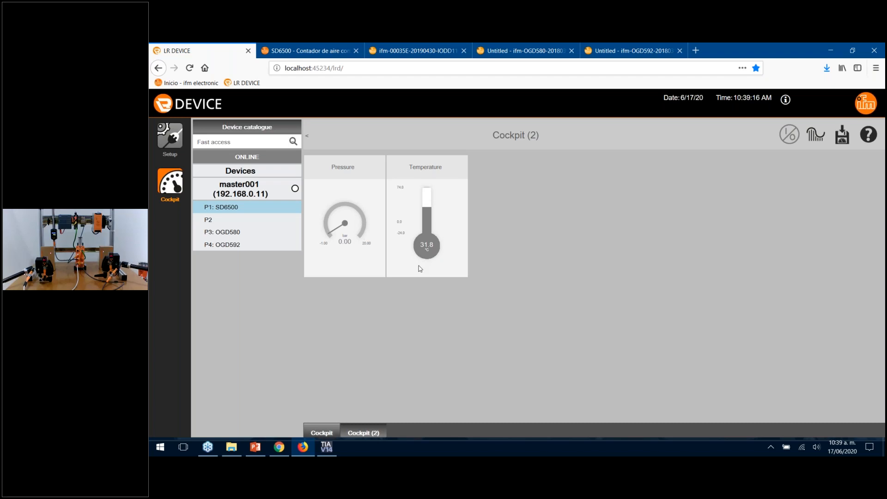
Switch to TIA Portal, go offline from PLC_1 and add a new tag table to its PLC tags
left_click(328, 453)
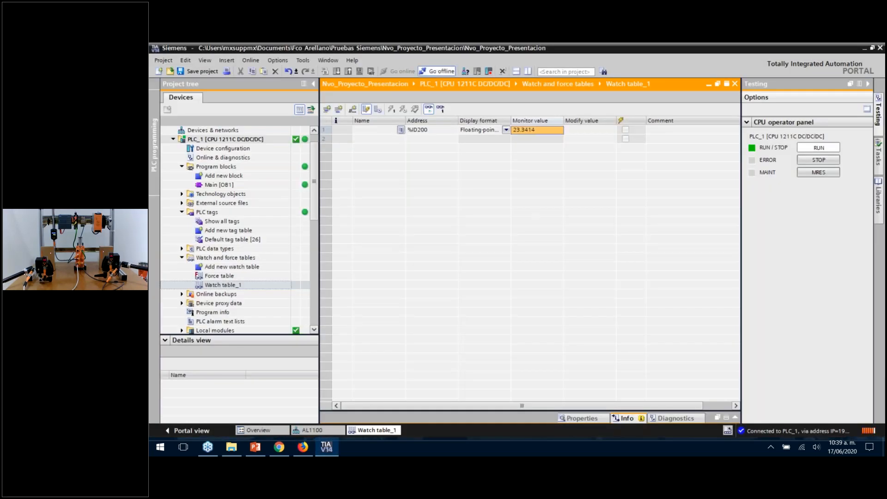
left_click(436, 71)
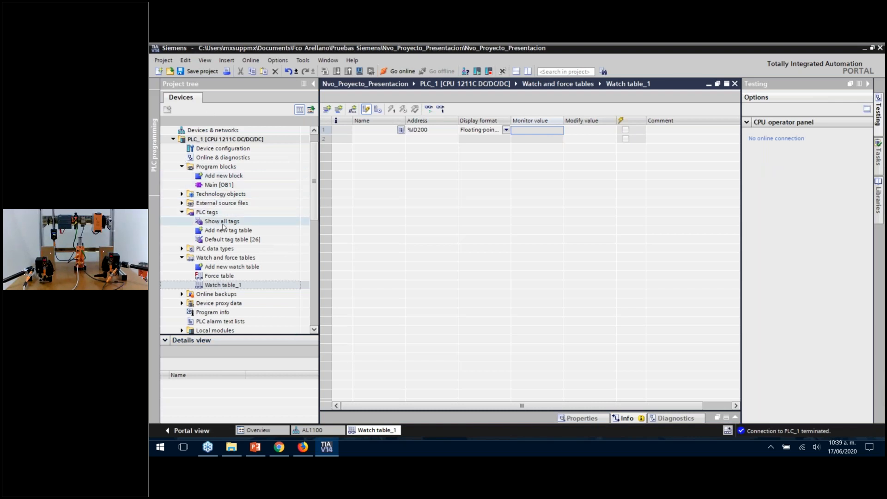
double_click(222, 221)
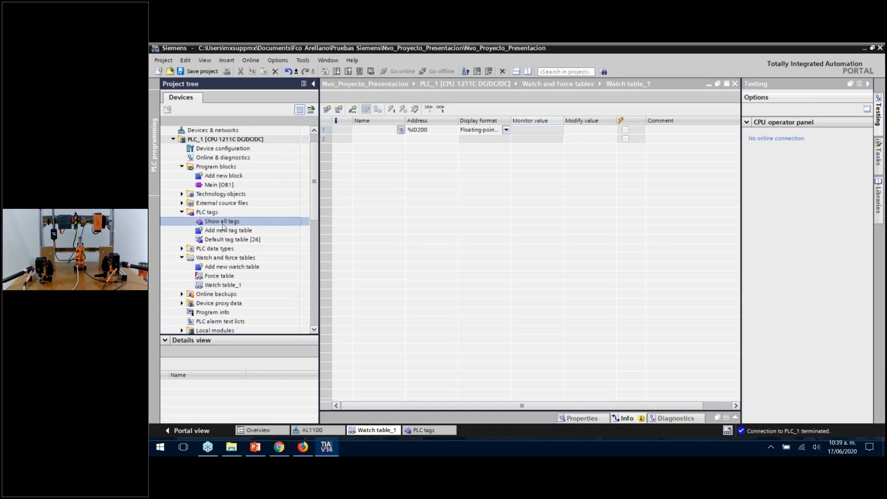
left_click(249, 241)
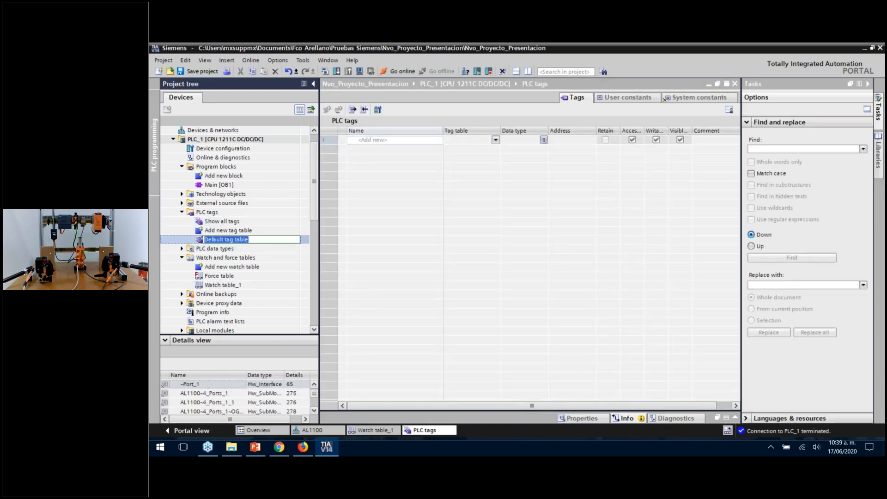
left_click(236, 223)
left_click(215, 231)
double_click(216, 232)
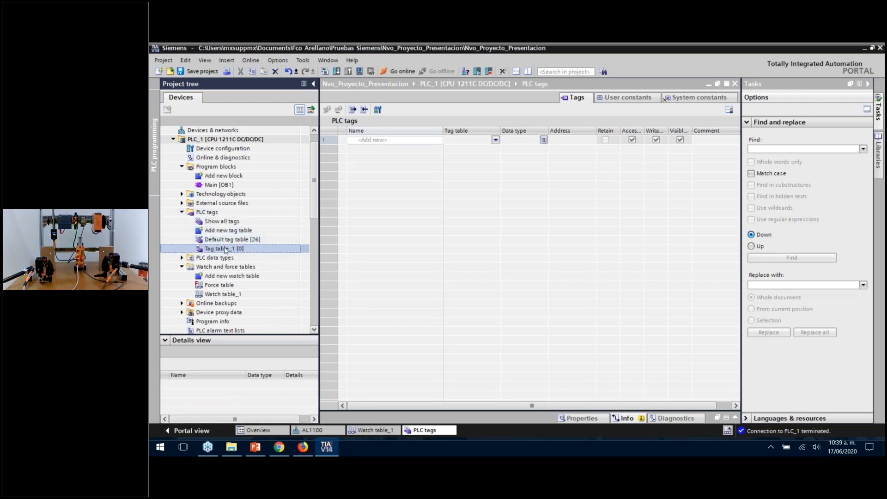
Rename the new tag table as Maestro_IO-Link and open it for editing
left_click(226, 248)
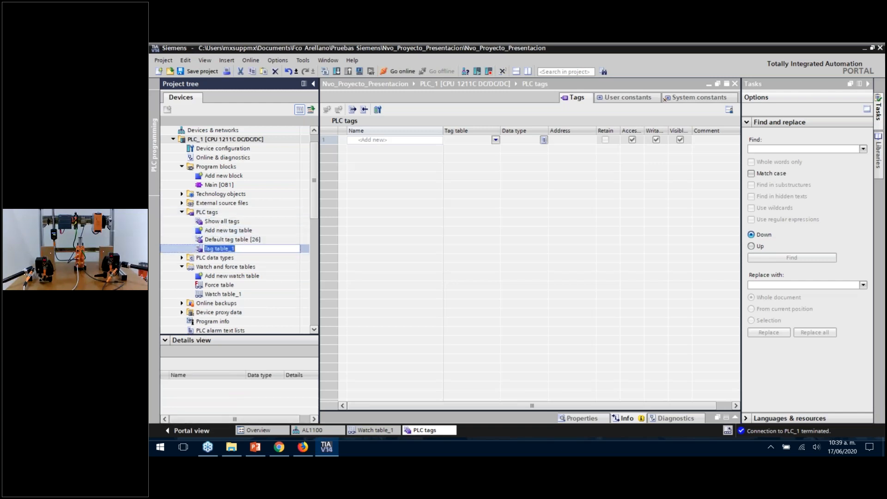
type("Maestro_IO-Link")
key("Return")
double_click(229, 248)
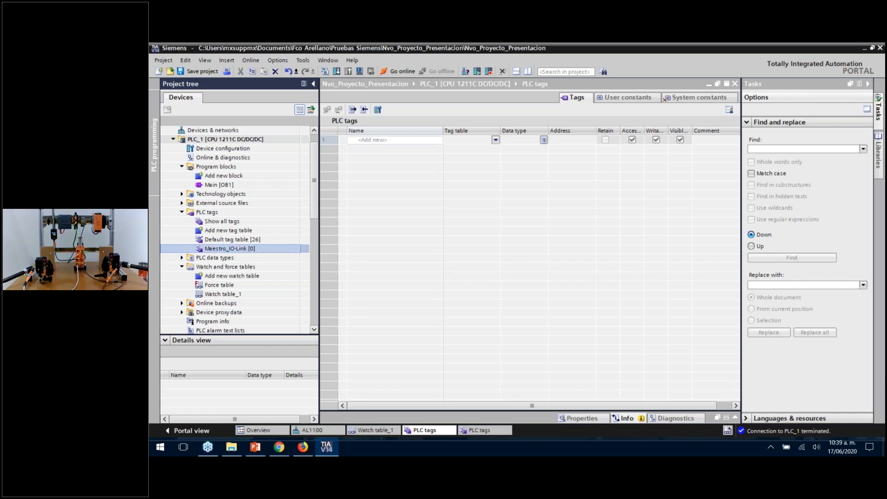
Add the tag Total_Aire with data type Real and address %ID200 to the Maestro_IO-Link table
type("Tota")
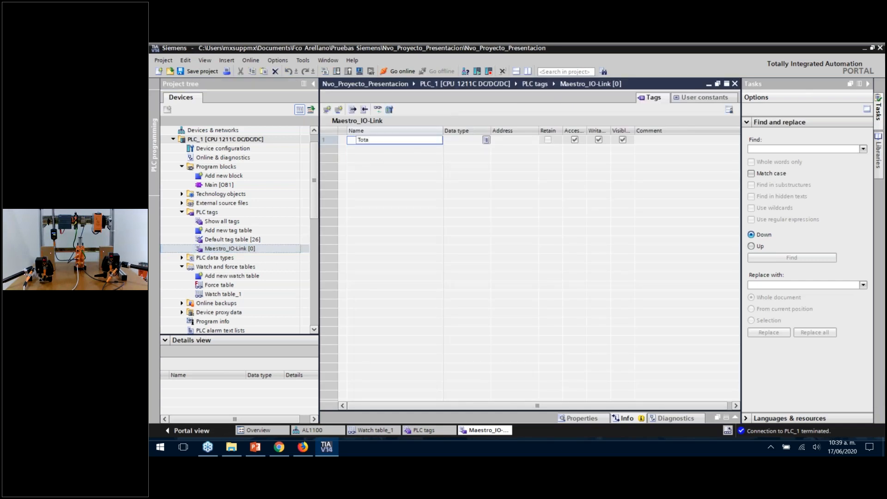
type("l_Aire")
key("Return")
type("Real")
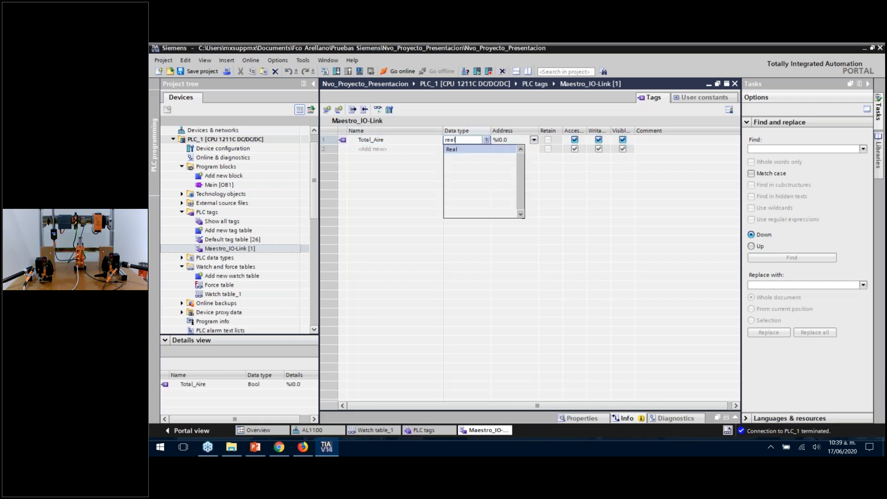
key("Return")
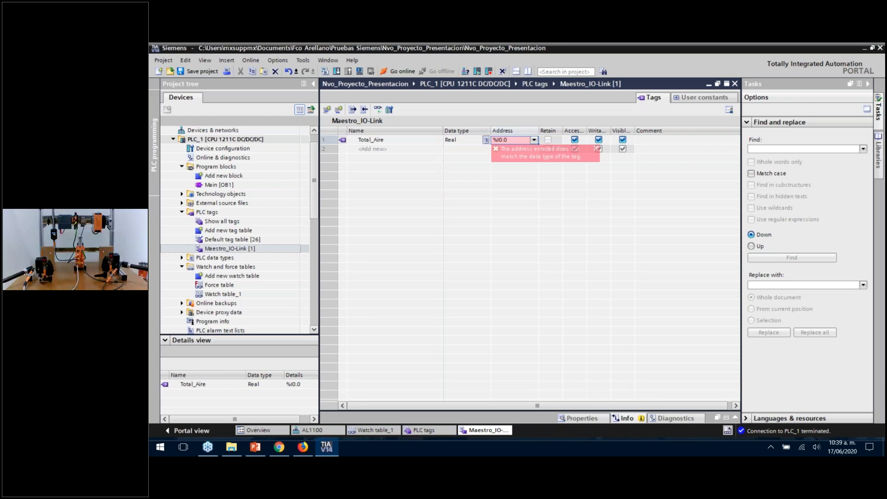
type("id")
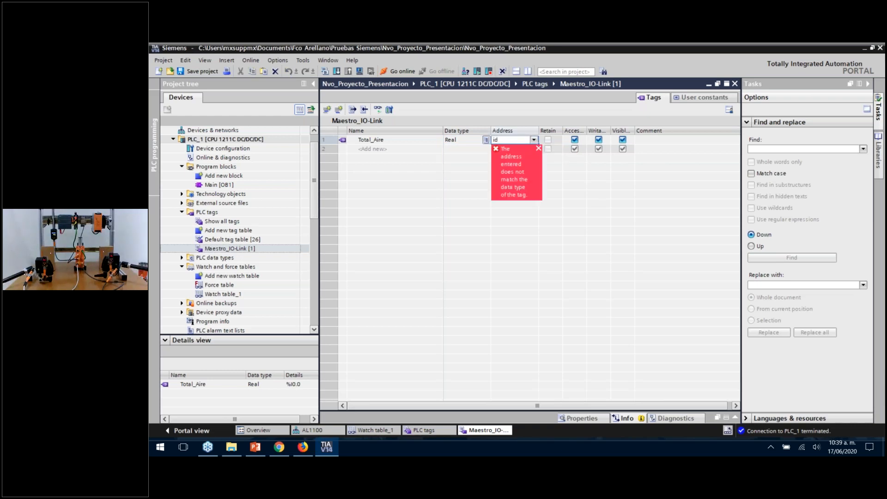
type("200")
key("Return")
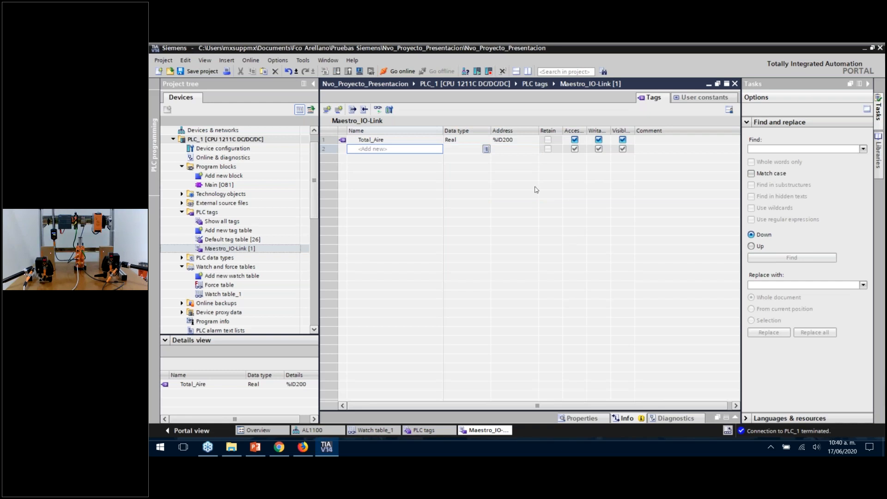
Check the flow word in the SD6500 process data PDF, and add the tag Caudal_Aire with data type Word in TIA Portal
left_click(304, 450)
left_click(384, 50)
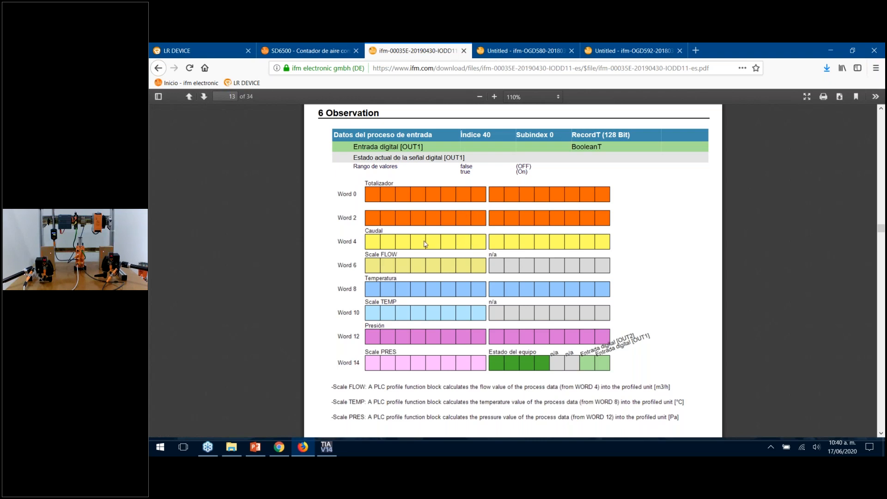
key("alt+Tab")
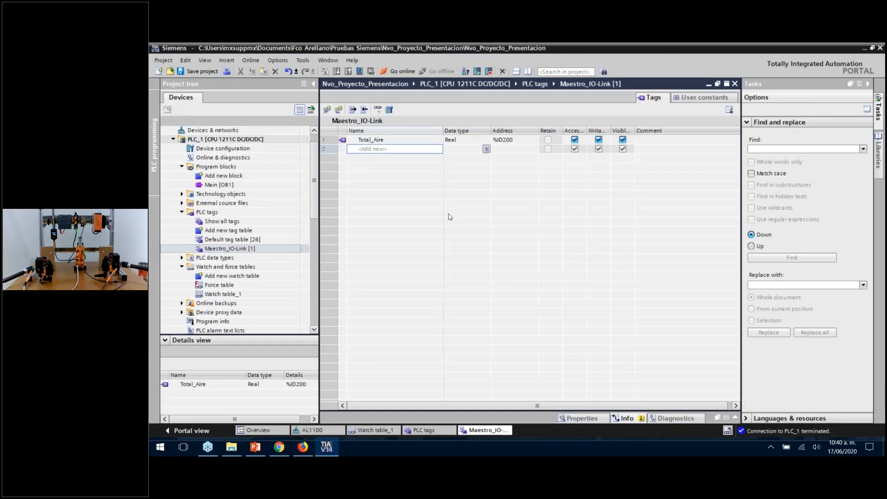
type("Caud")
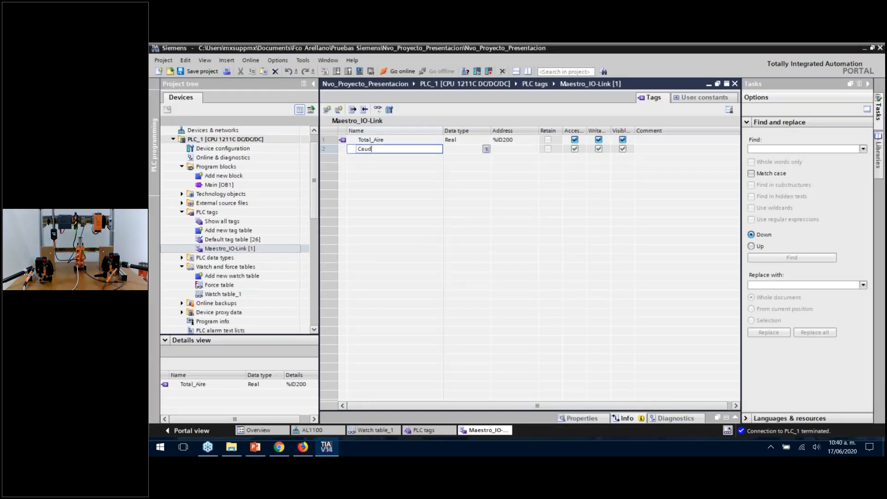
type("al_Aire")
key("Return")
type("Word")
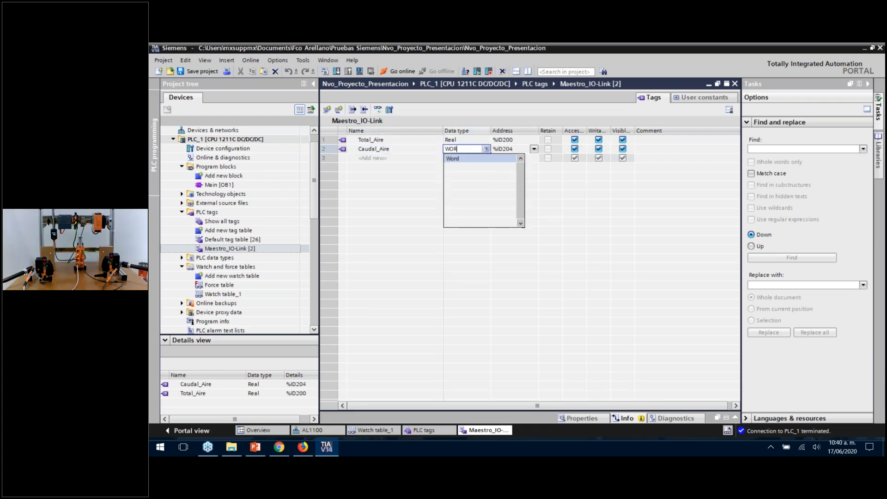
key("Return")
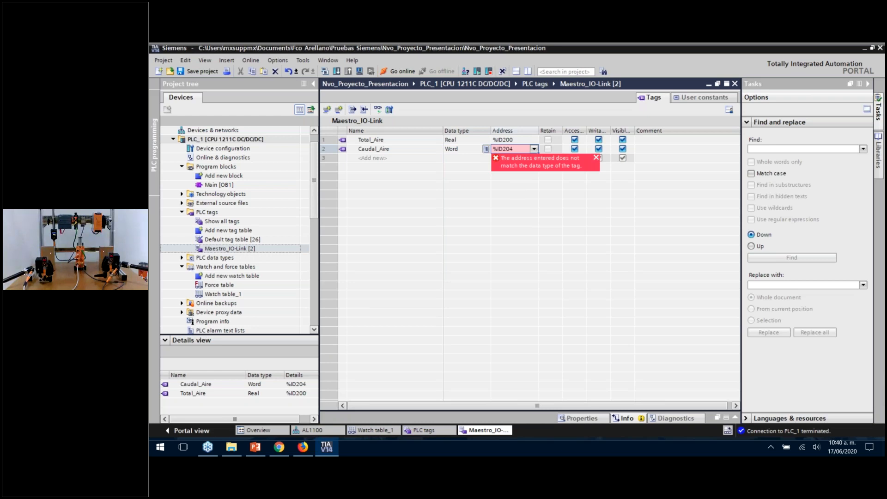
Set the address of the Caudal_Aire tag to %IW204
type("IW204")
key("Return")
key("Left")
key("Up")
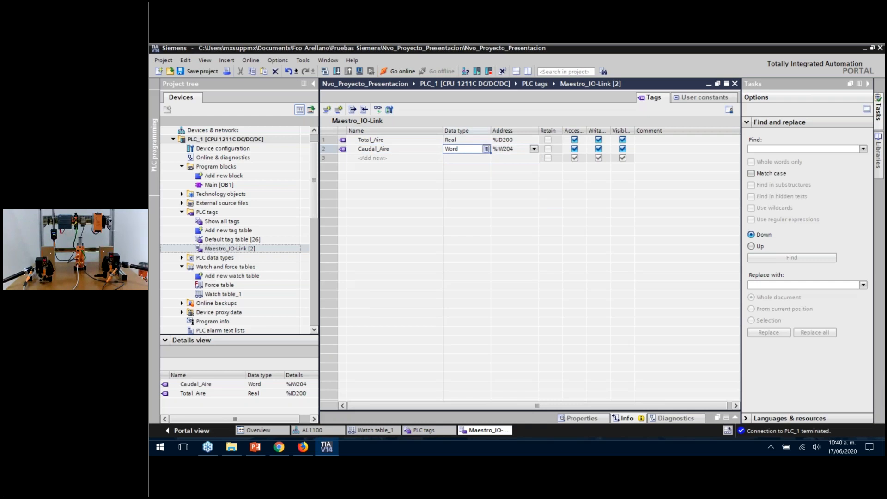
key("Return")
key("Left")
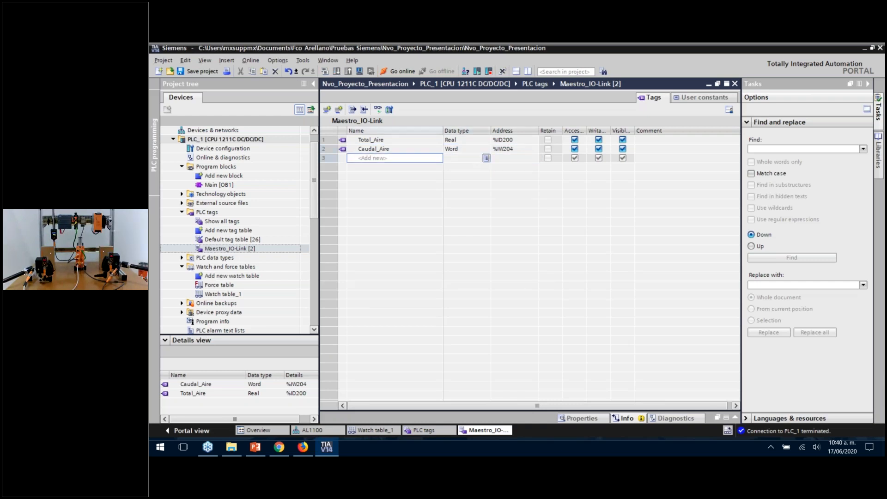
Check the temperature word in the SD6500 process data PDF and add the tag Temp_Aire with data type Word
key("alt+Tab")
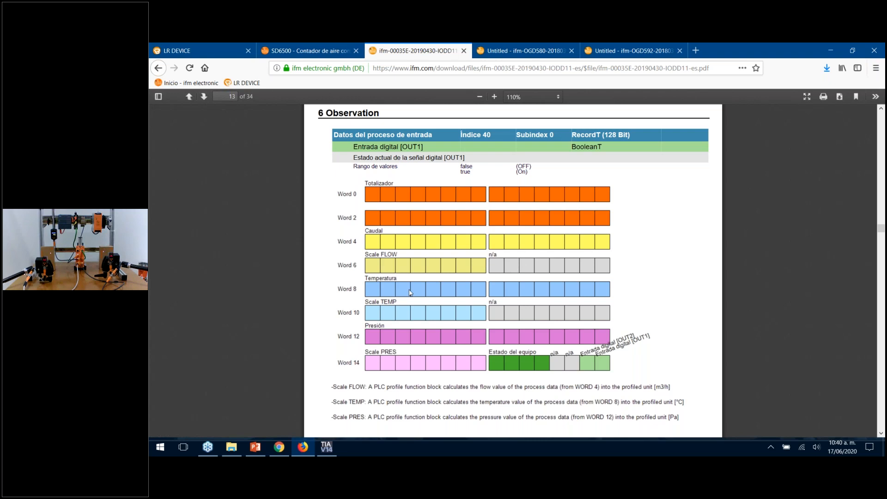
key("alt+Tab")
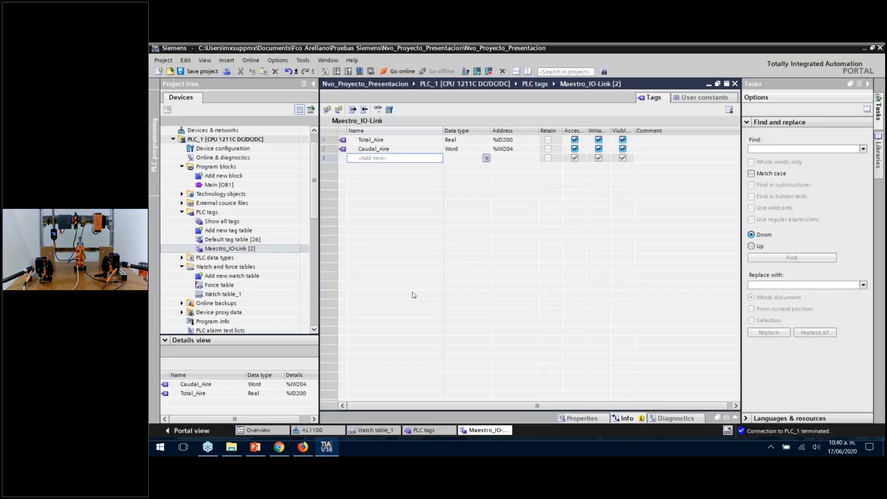
type("Temp_Aire")
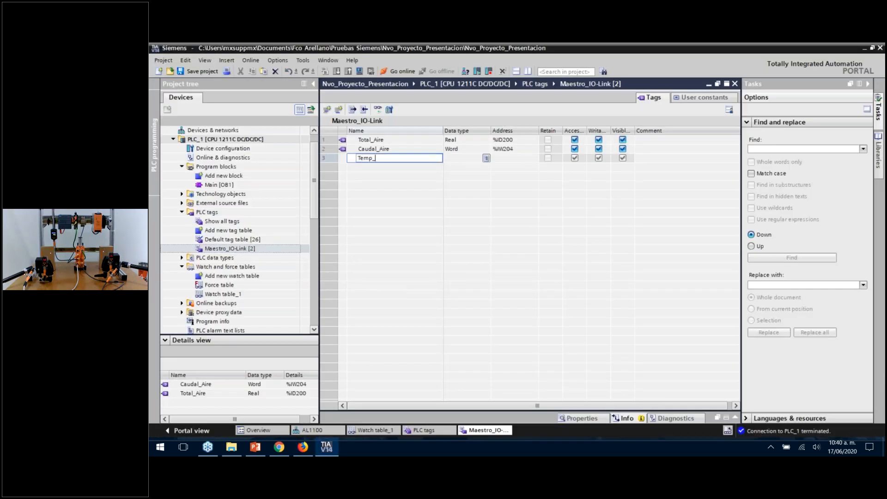
key("Tab")
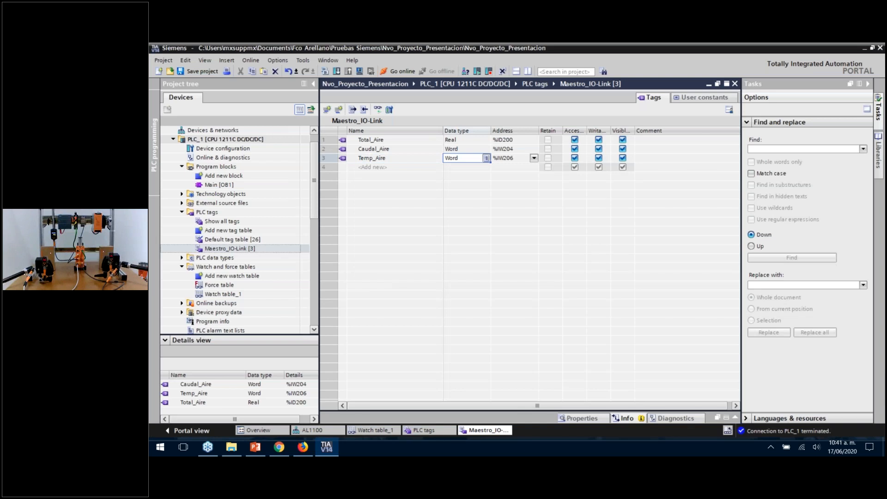
Set the address of the Temp_Aire tag to %IW208
key("Tab")
key("F2")
key("Right")
key("BackSpace")
type("8")
key("Return")
key("Down")
key("Left")
key("Left")
Check the pressure word in the SD6500 PDF and add the Word tag Presion_Aire at address %IW212
key("alt+Tab")
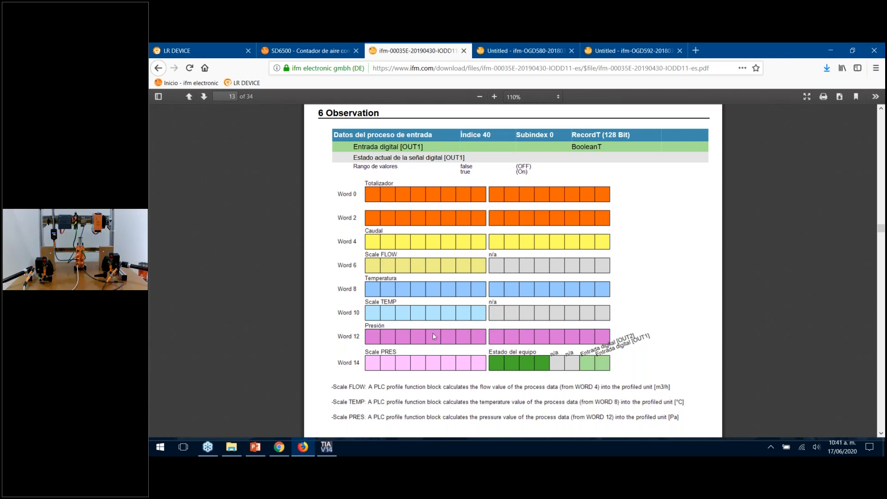
key("alt+Tab")
type("Presion_Aiu")
key("BackSpace")
key("BackSpace")
key("BackSpace")
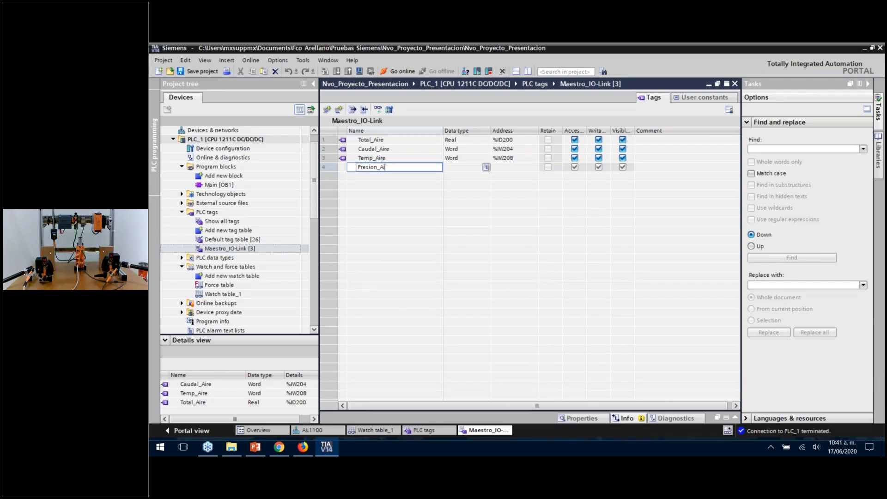
type("re")
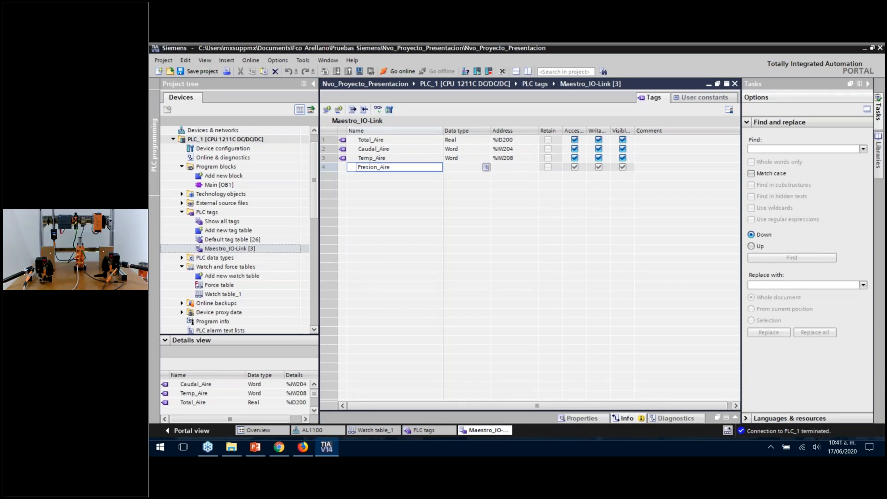
key("Tab")
key("Tab")
key("BackSpace")
type("2")
key("Return")
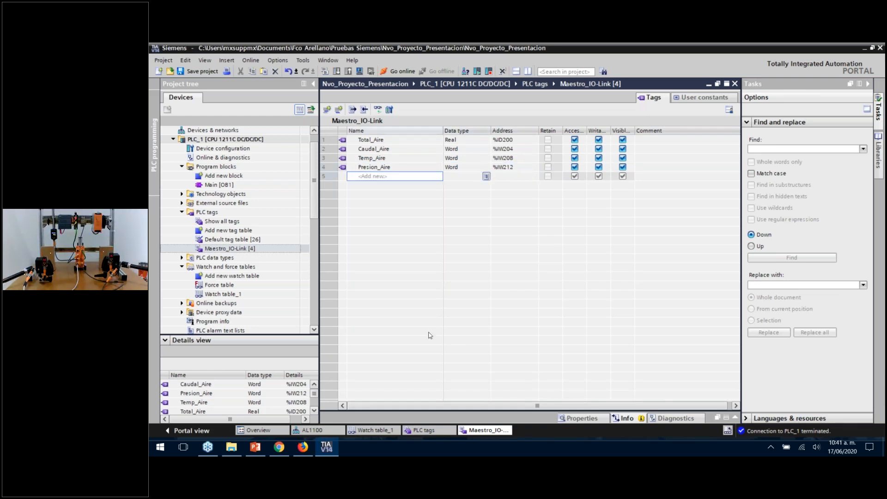
key("Up")
key("Up")
key("Up")
key("Up")
key("Down")
key("Down")
key("Down")
key("Down")
Add the tag Distancia_P3 with data type Word, leaving one empty row below Presion_Aire
left_click(339, 110)
type("Distan")
type("cia")
type("_P")
type("4")
key("BackSpace")
type("3")
key("Return")
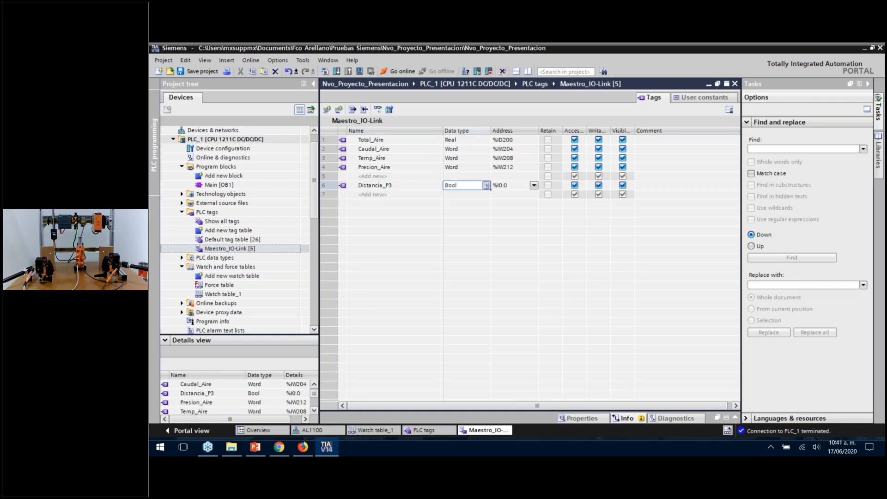
type("WOR")
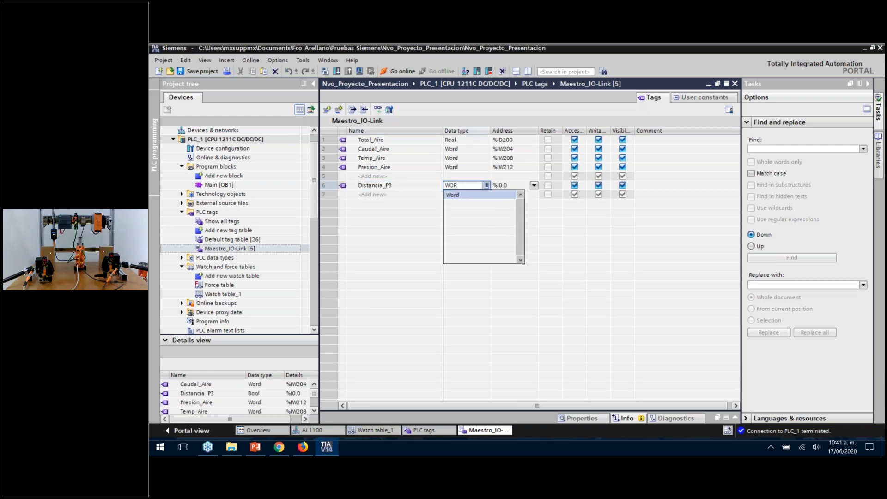
key("Return")
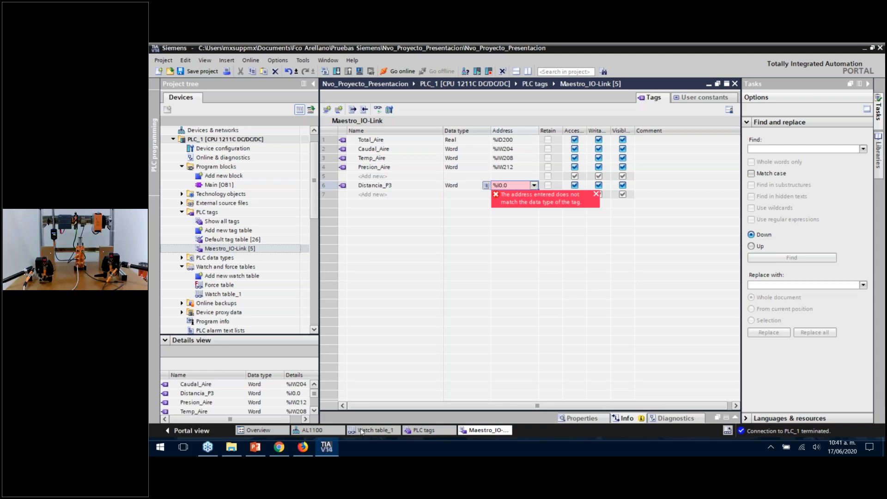
Check the OGD580 input address in the AL1100 device overview and set the Distancia_P3 address to %IW68
left_click(320, 432)
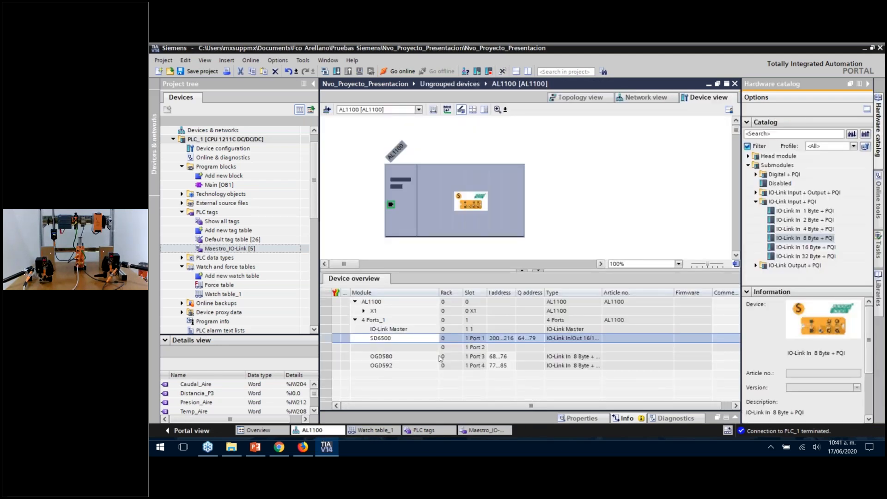
left_click(416, 357)
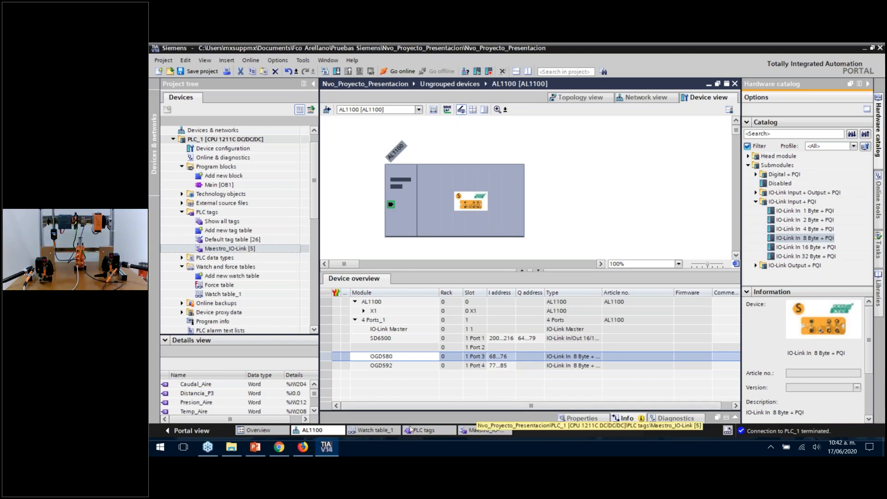
left_click(480, 429)
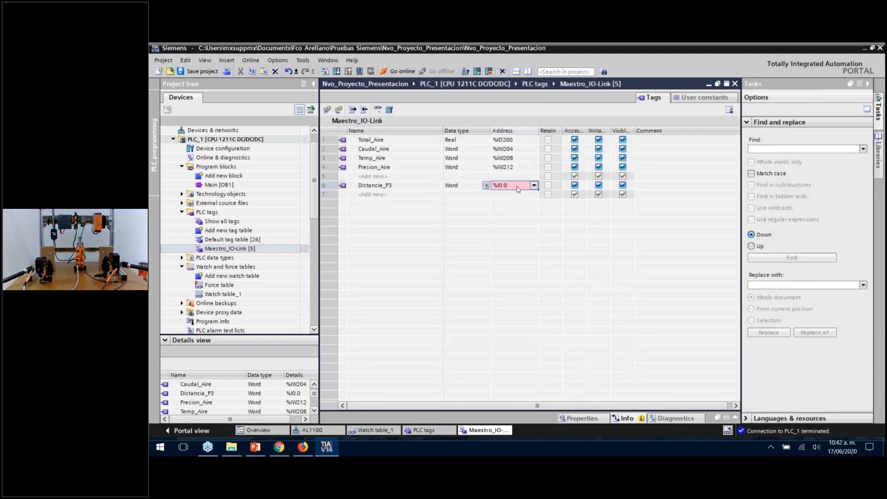
type("%IW68")
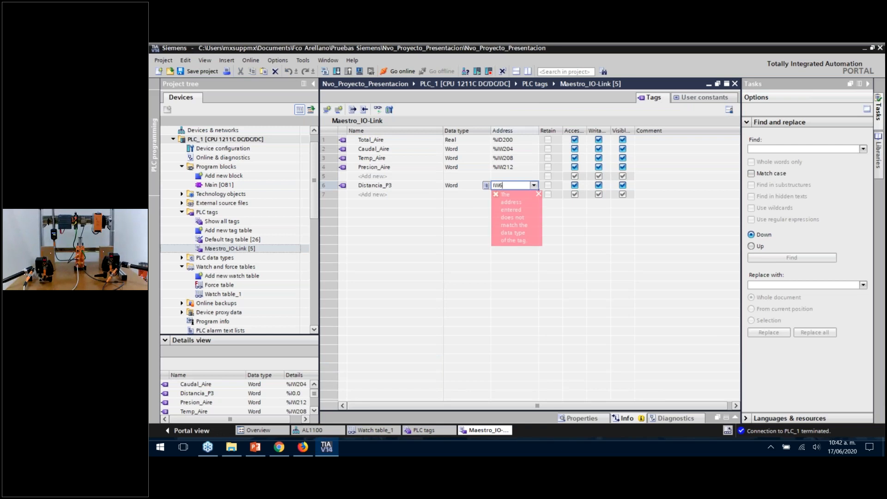
key("Return")
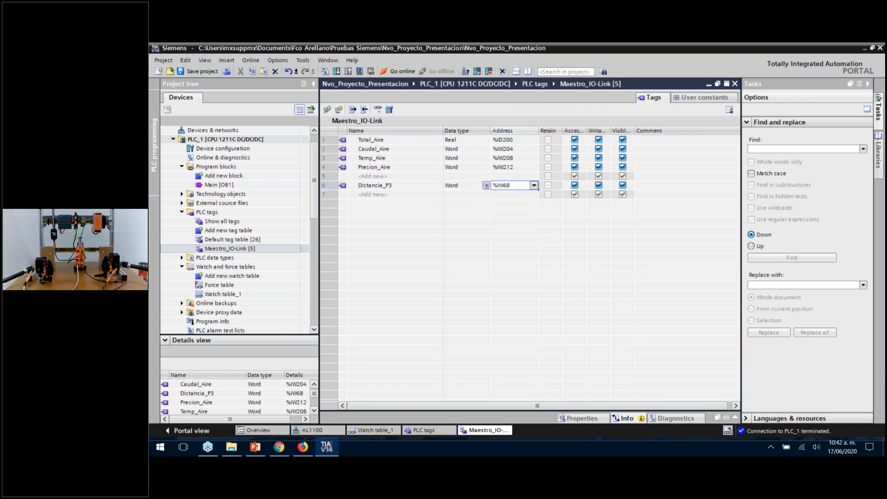
Add a tag named Salida1_P3 in the row below Distancia_P3
key("Left")
key("Right")
key("Right")
key("Left")
key("Down")
key("Left")
key("Left")
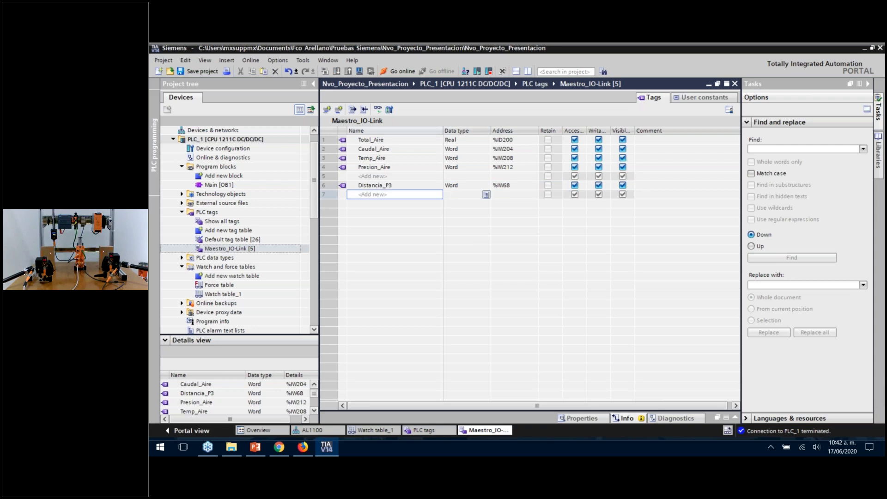
type("Salida1_")
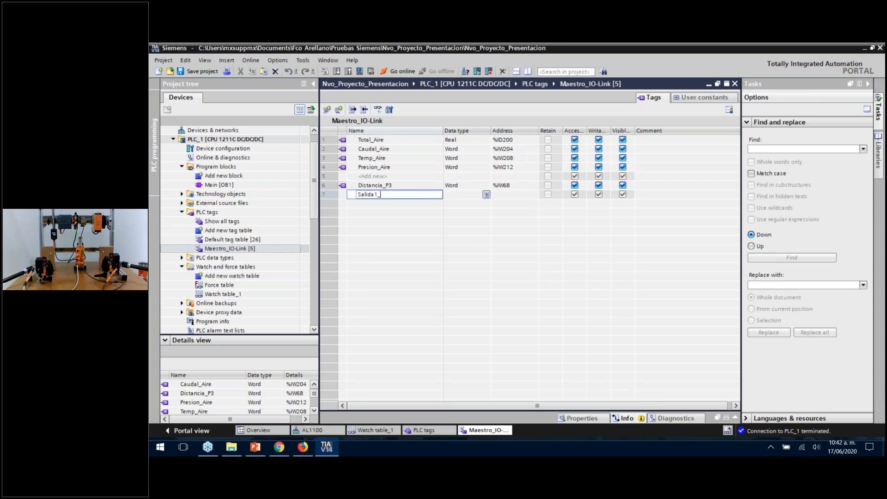
type("P3")
key("Return")
key("Right")
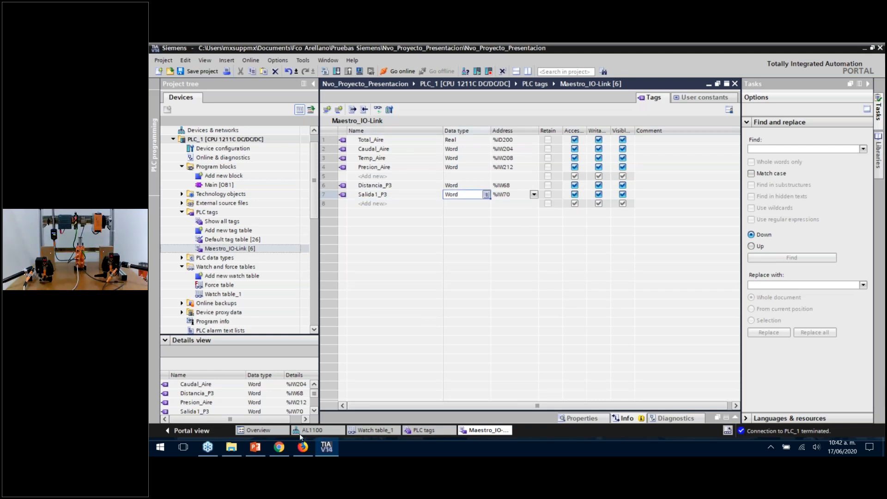
Examine the OUT1 bit in the OGD580 PLC input mapping PDF and revisit the AL1100 device view in TIA Portal
left_click(301, 449)
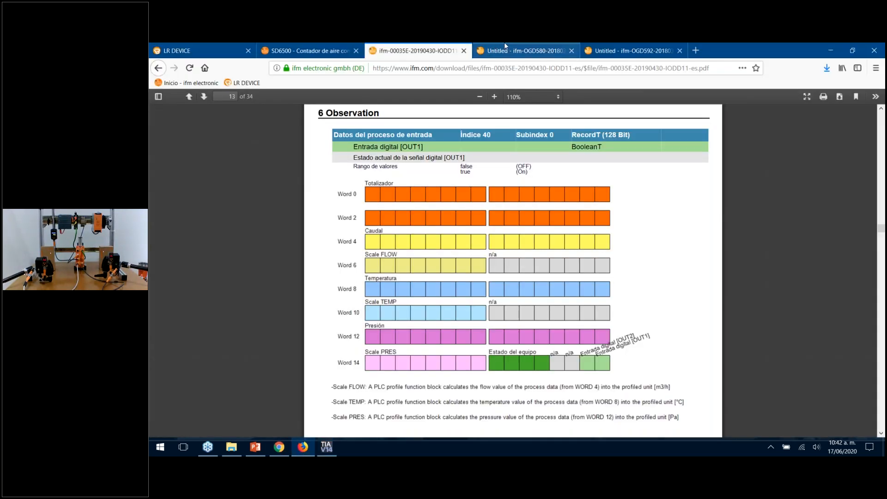
left_click(503, 45)
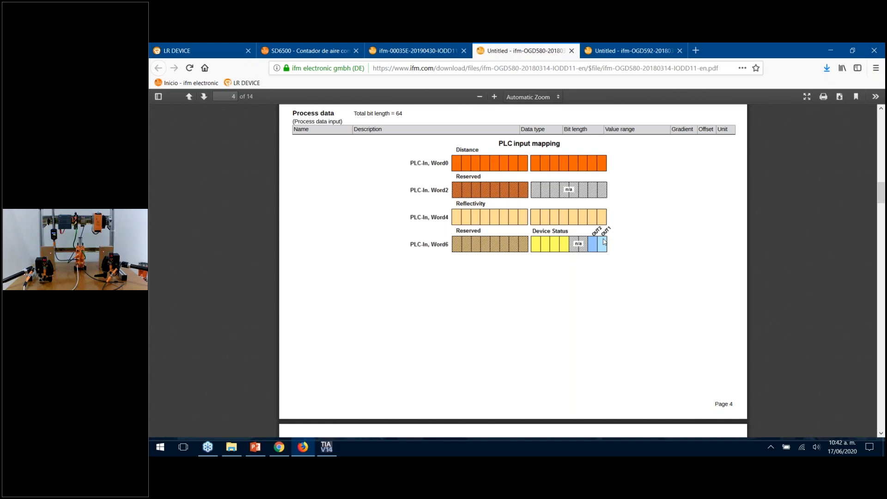
key("alt+Tab")
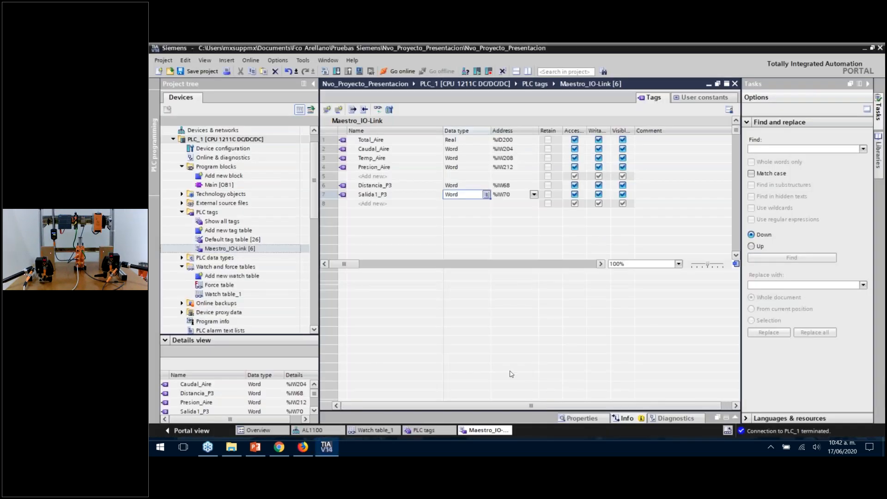
left_click(318, 431)
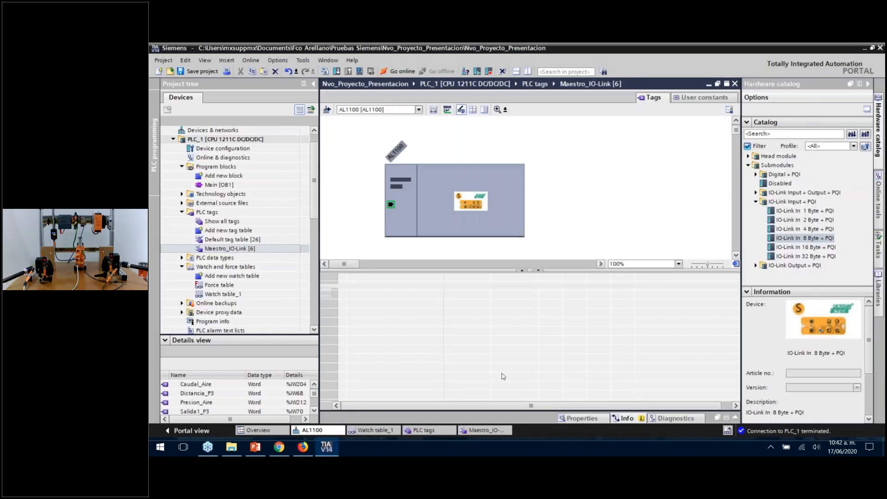
left_click(483, 431)
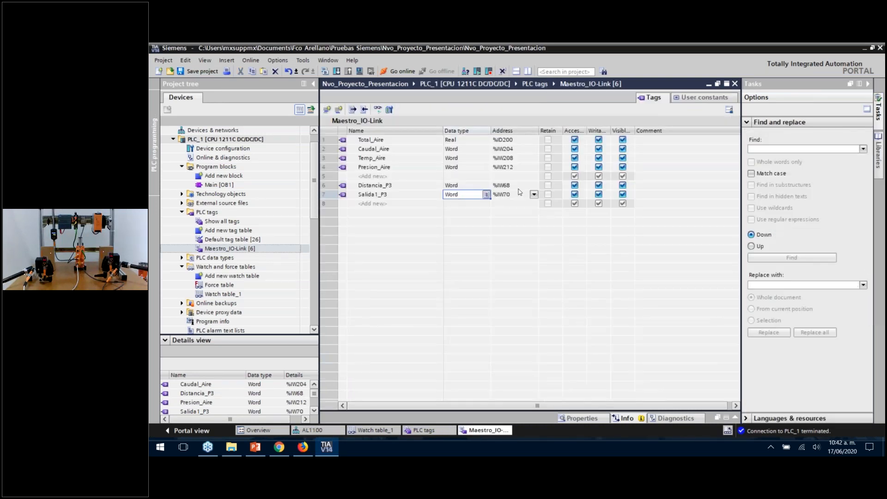
key("Tab")
key("End")
key("BackSpace")
key("BackSpace")
key("BackSpace")
key("Escape")
Set the Salida1_P3 tag to data type Bool with address %I75.0
key("Left")
type("BOO")
key("Return")
key("Tab")
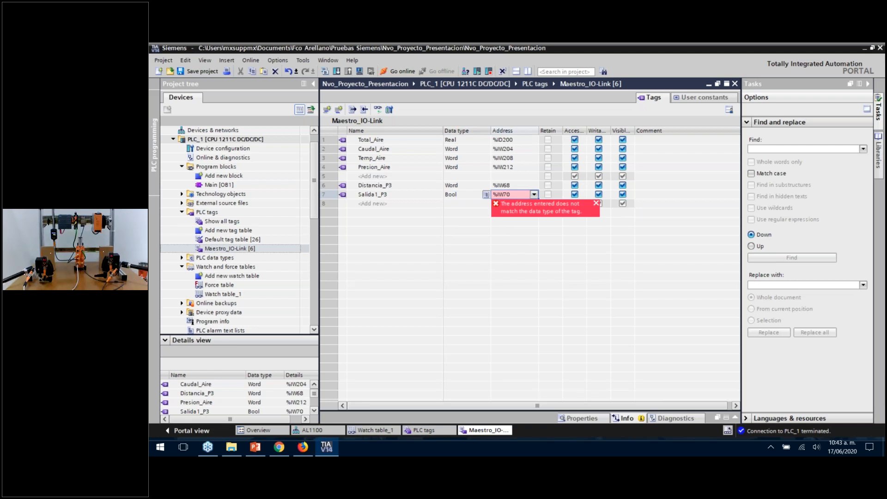
type("I75.0")
key("Return")
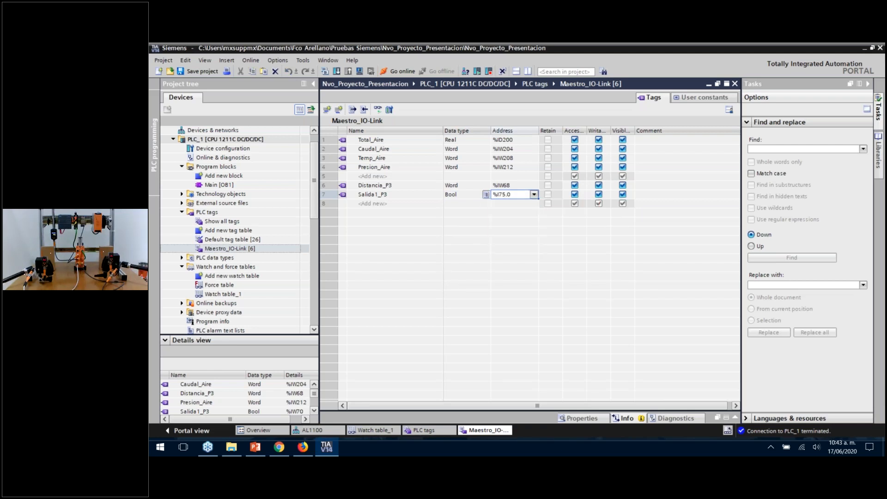
key("Left")
key("Left")
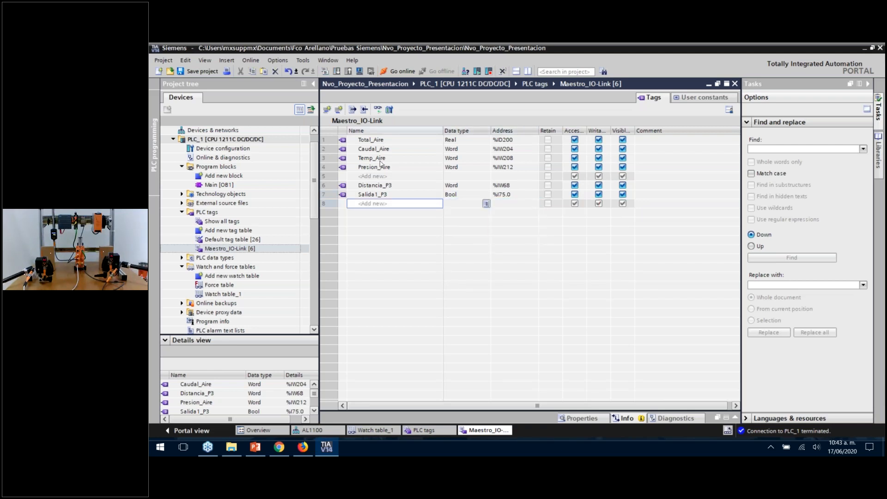
key("Down")
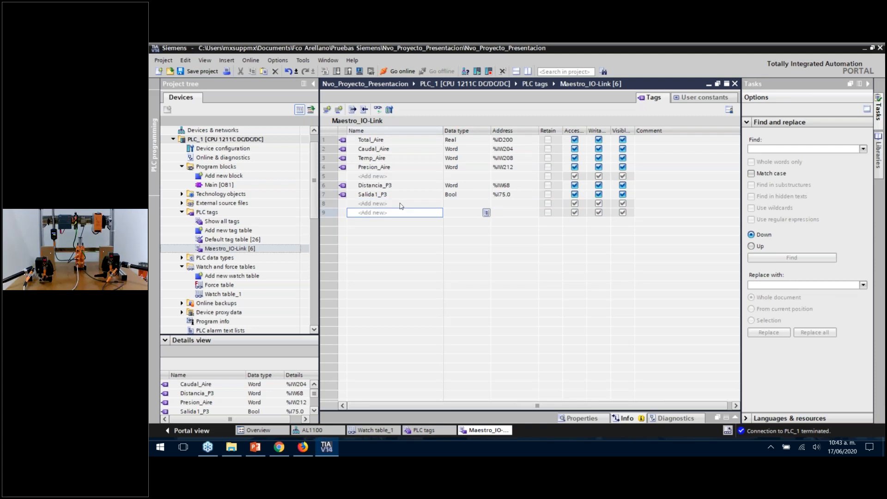
Add a tag named Distancia_P4 with data type Word below the Salida1_P3 group in the Maestro_IO-Link table
type("Distancia_P4")
key("Tab")
type("Word")
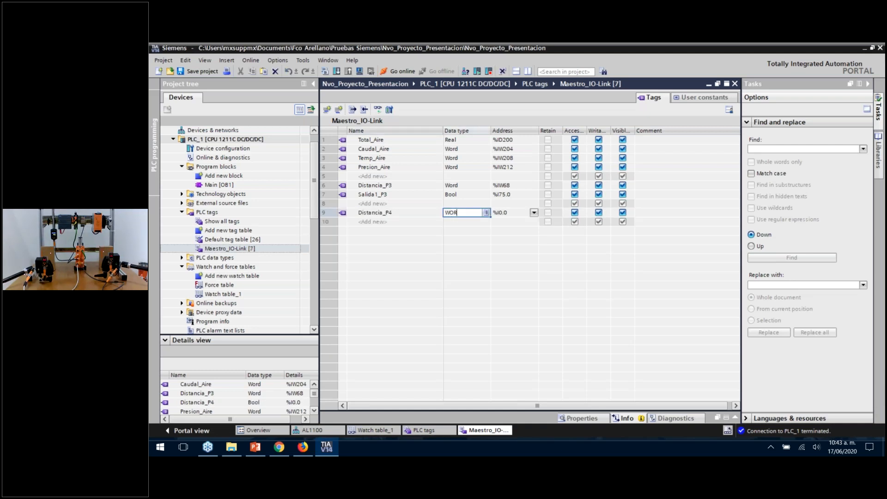
key("Tab")
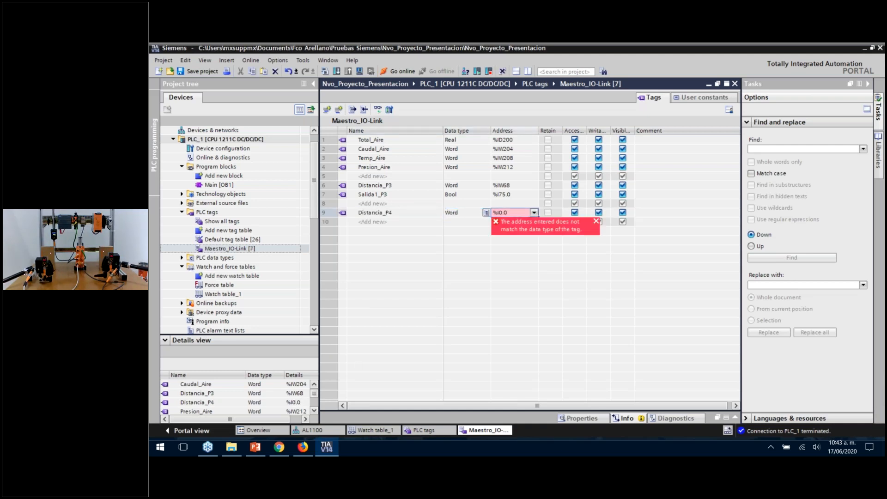
Check the OGD592 input address in the AL1100 device overview and set the Distancia_P4 address to %IW77
left_click(312, 430)
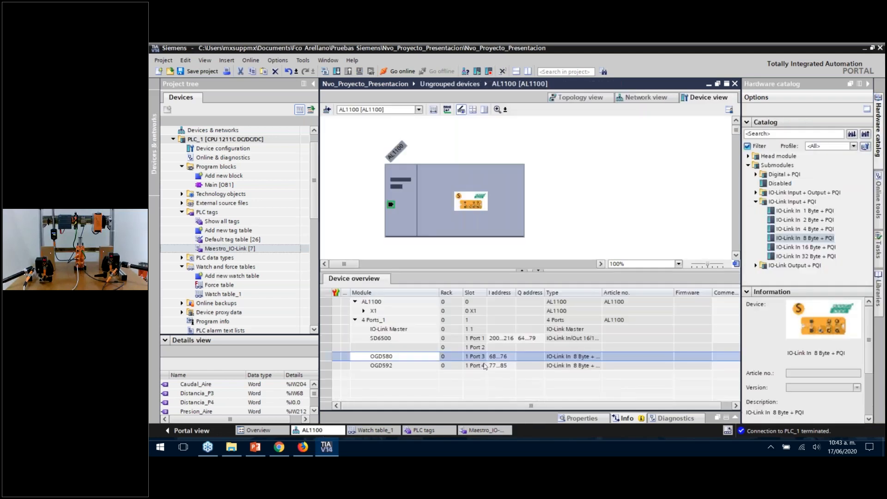
left_click(504, 369)
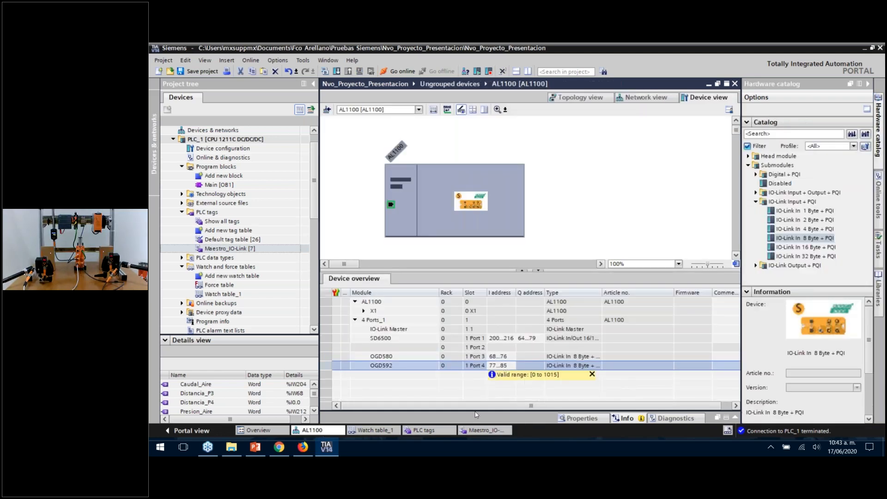
left_click(493, 432)
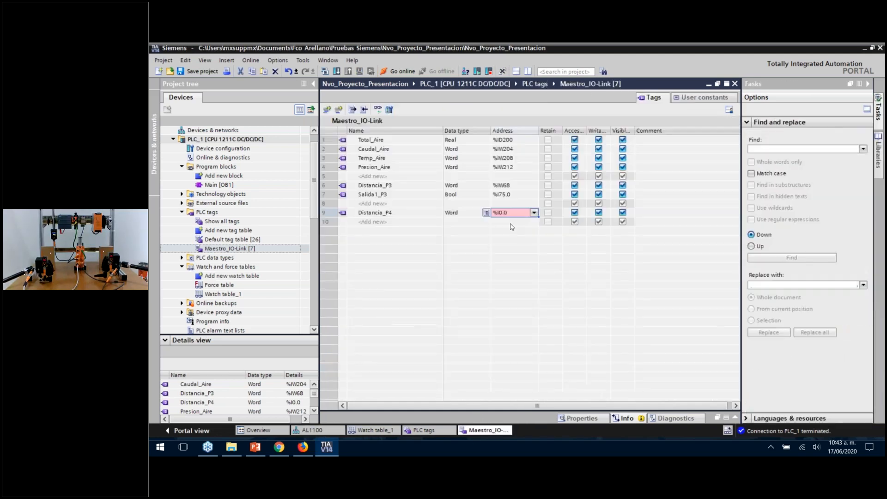
type("IW77")
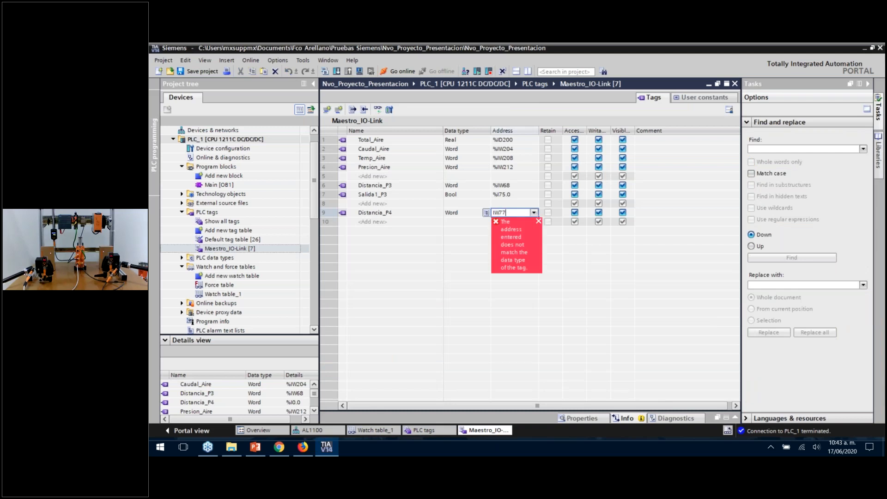
key("Return")
Add a tag named Salida1_P4 in the row below Distancia_P4
key("Left")
key("Left")
key("Up")
key("Down")
type("Salida")
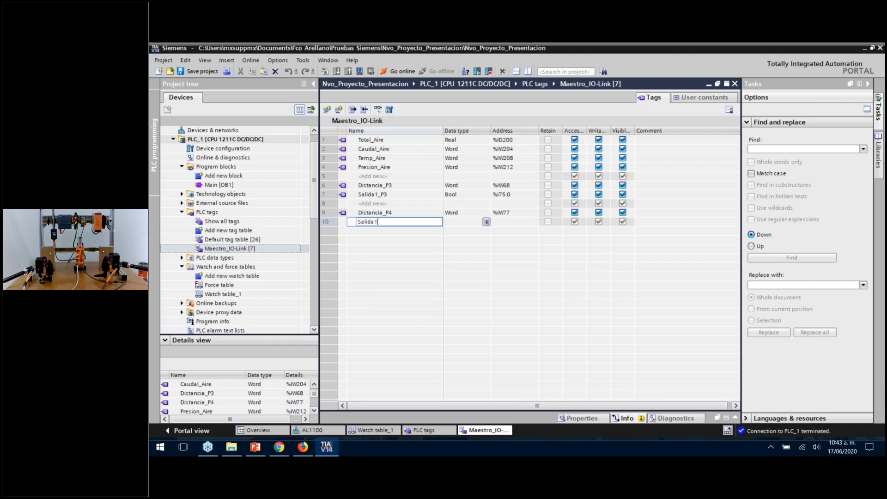
type("1_P4")
key("Tab")
key("Tab")
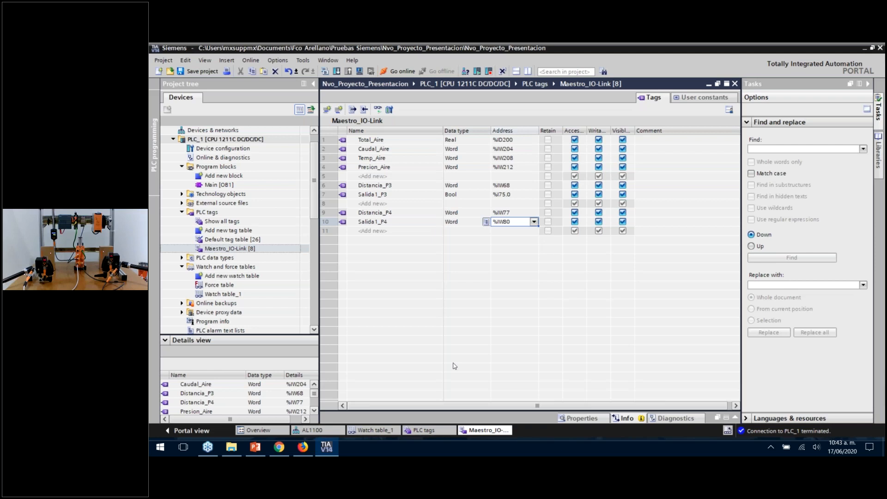
Check the OGD592 address range in the AL1100 device overview and set Salida1_P4 to address %I85.0 with data type Bool
left_click(322, 430)
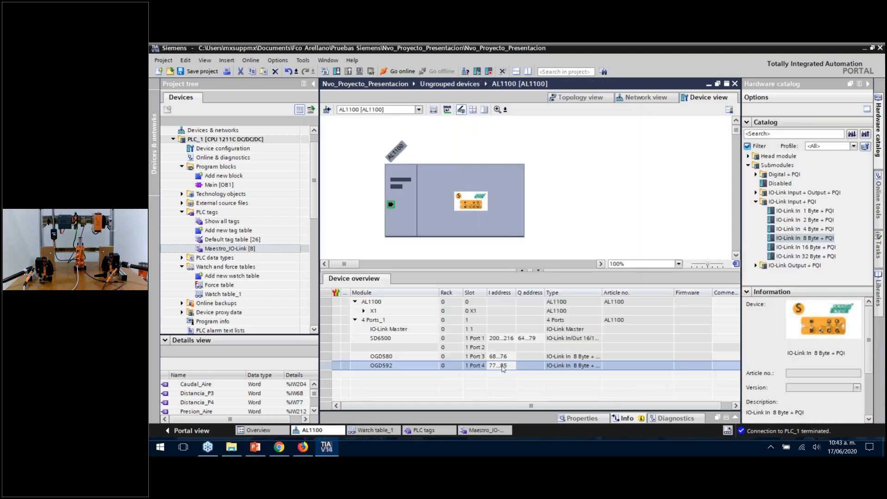
left_click(483, 430)
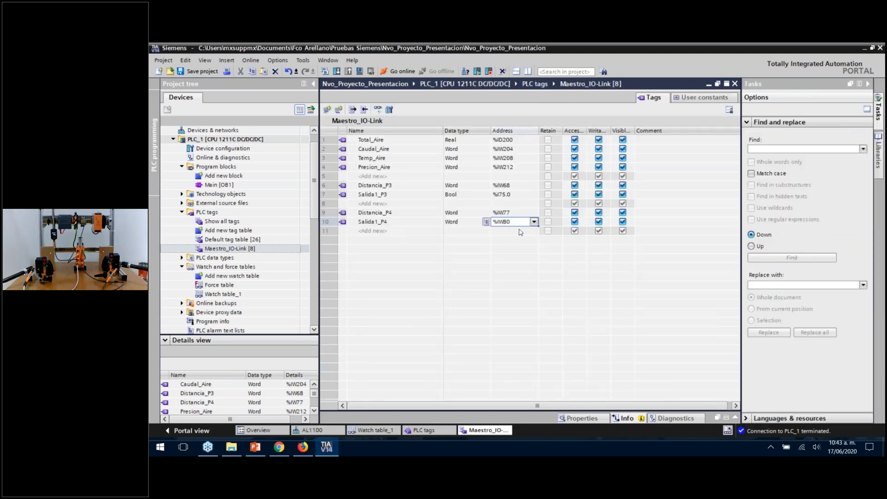
key("BackSpace")
key("BackSpace")
key("BackSpace")
type("85.0")
key("Return")
left_click(464, 231)
left_click(464, 222)
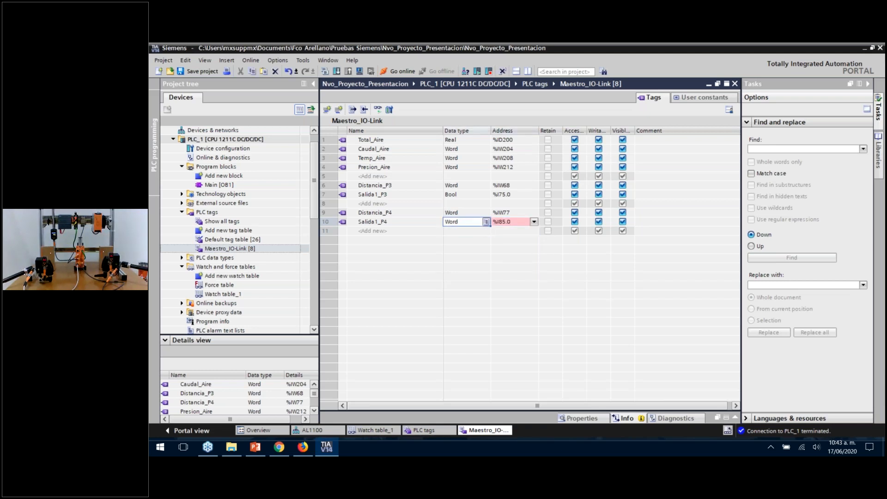
type("Bool")
key("Return")
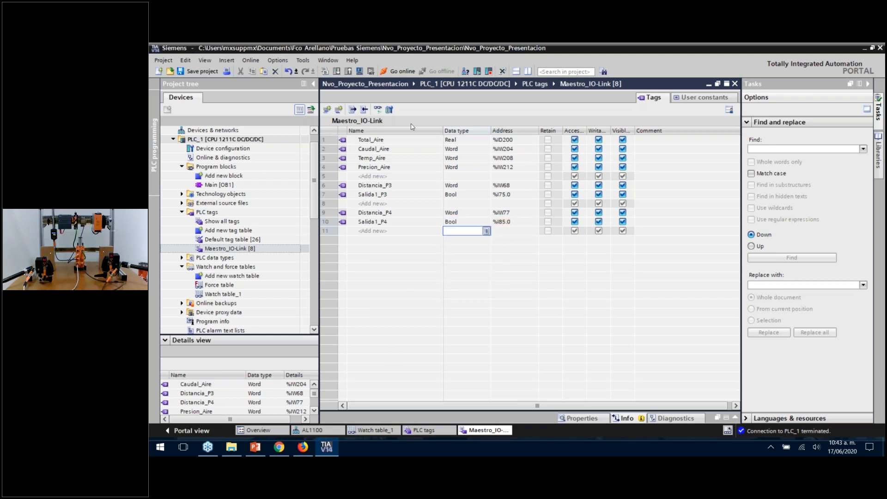
Copy all tags from Total_Aire to Salida1_P4 into Watch_table_1, starting at its first row
left_click(390, 141)
key("shift+Down")
key("shift+Down")
key("shift+Down")
key("shift+Down")
key("shift+Down")
key("shift+Down")
key("shift+Down")
key("shift+Down")
key("shift+Down")
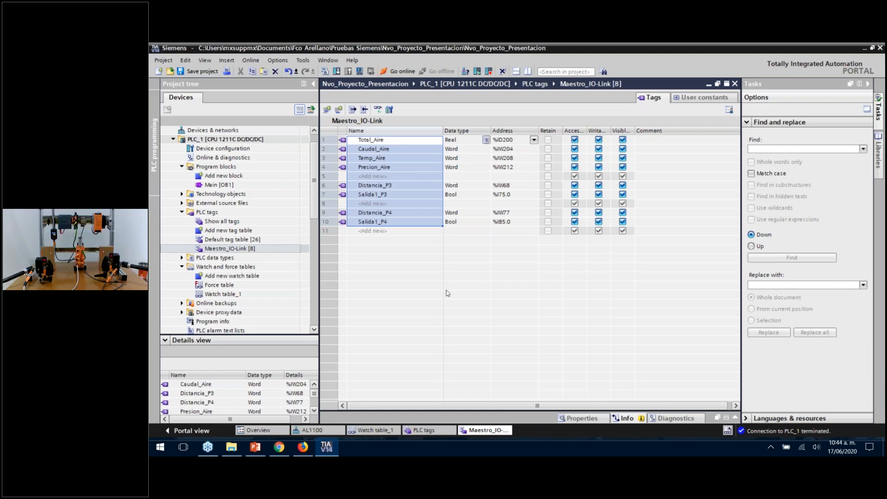
left_click(383, 429)
left_click(383, 134)
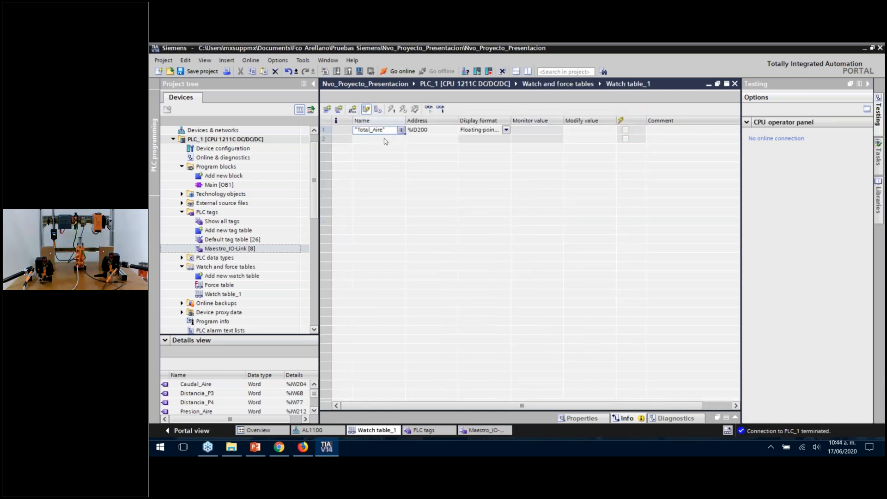
left_click(384, 139)
key("Up")
key("ctrl+v")
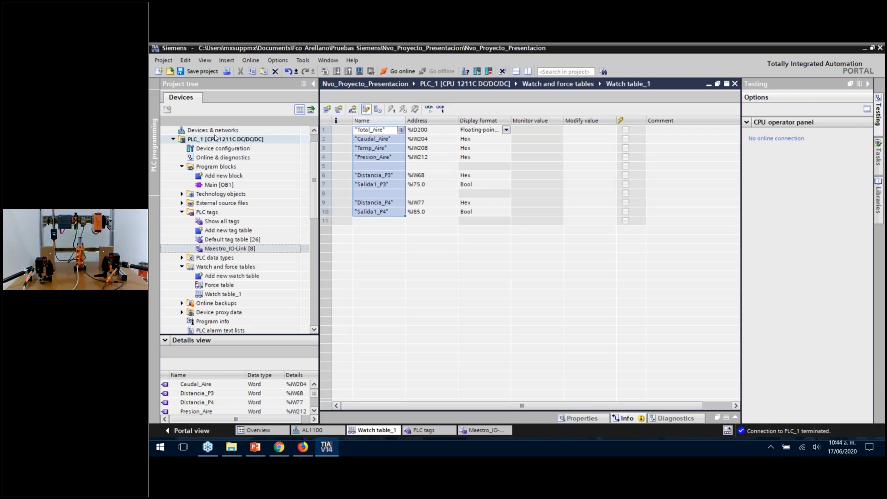
Compile PLC_1 and download it to the device, finishing the load and collapsing the message area
right_click(223, 136)
left_click(253, 238)
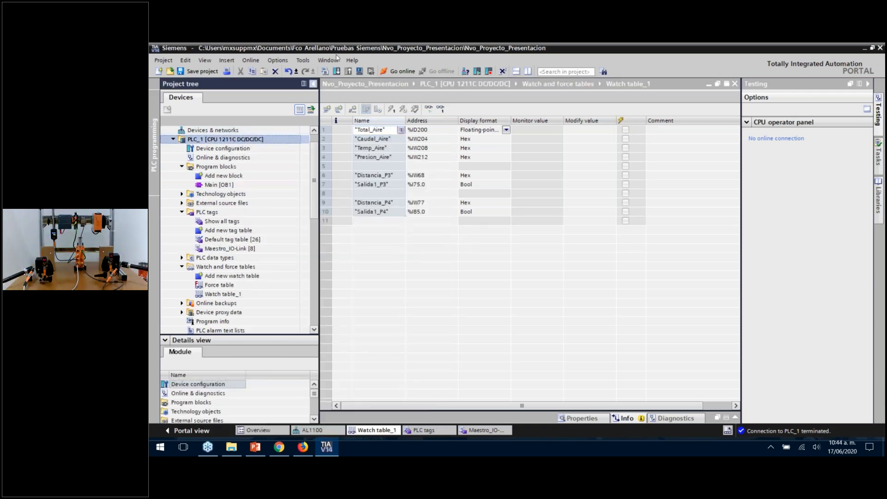
left_click(314, 122)
left_click(338, 73)
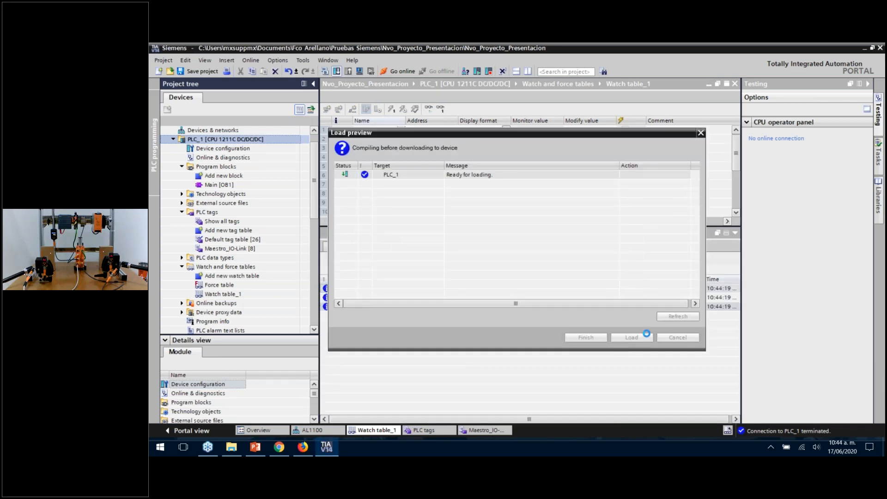
left_click(631, 338)
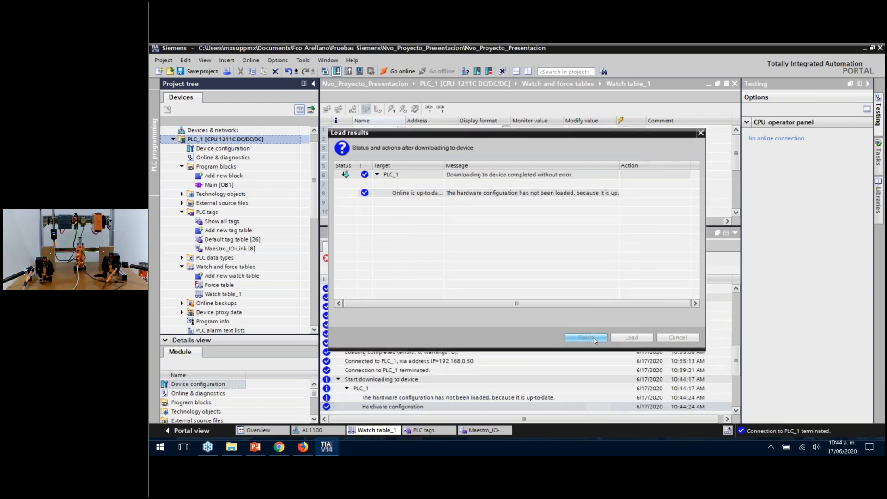
left_click(593, 336)
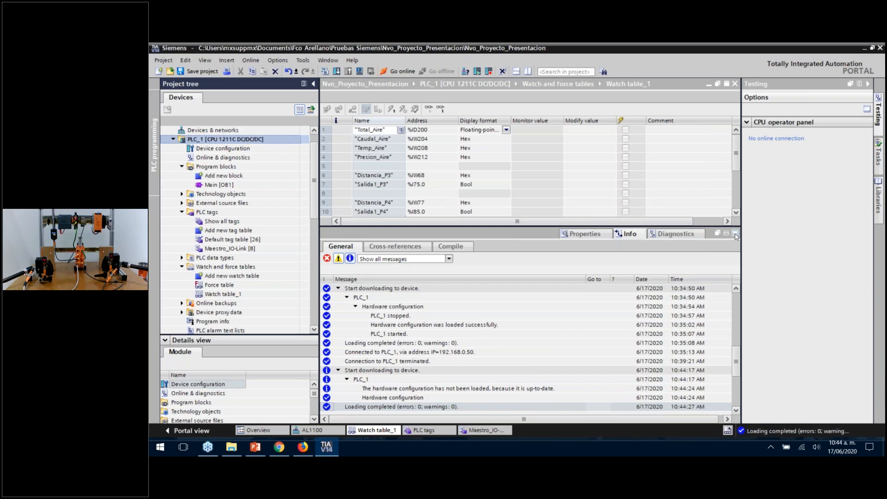
left_click(734, 233)
Set the display format of Caudal_Aire, Temp_Aire, Presion_Aire, Distancia_P3 and Distancia_P4 to DEC+/- and start monitoring the watch table
left_click(482, 139)
type("DEC+/-")
key("Return")
key("Return")
type("DEC+/-")
key("Return")
key("Return")
type("DEC+/-")
key("Return")
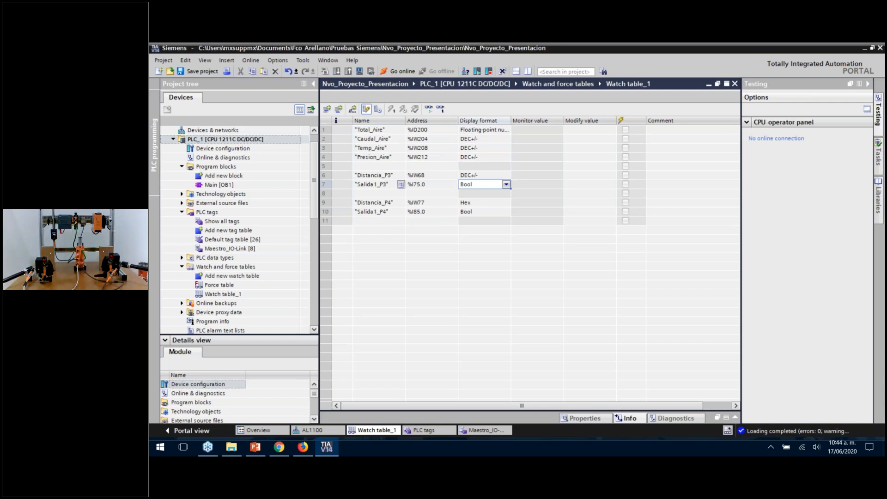
key("Return")
key("Return")
type("DEC+/-")
key("Return")
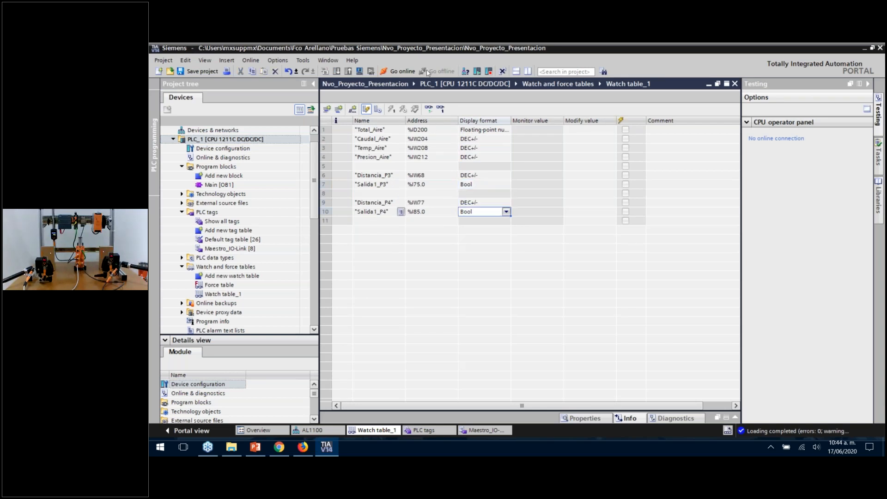
left_click(429, 110)
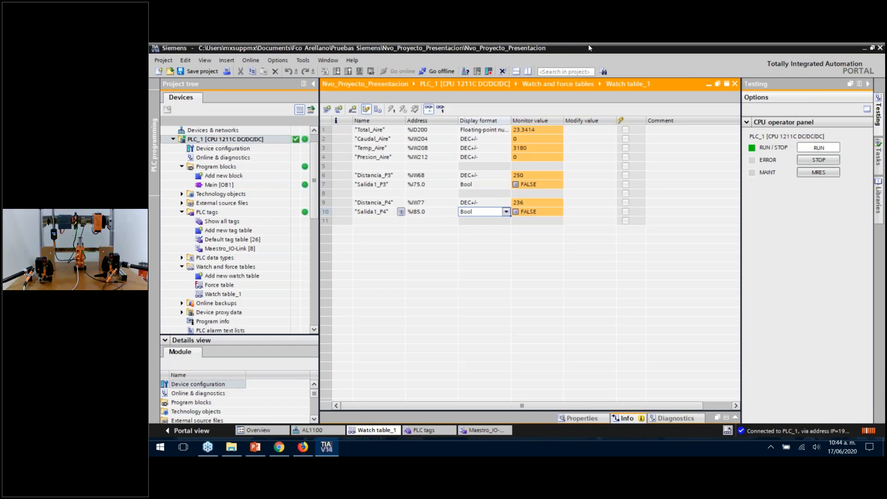
Examine the live monitor values of the air meter tags, Distancia_P3 and Salida1_P3, and the port 4 tags
left_click(542, 131)
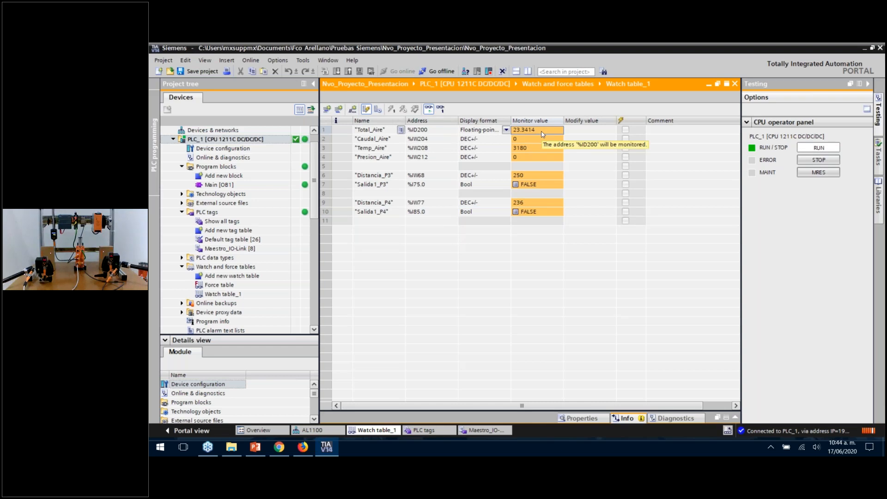
key("Down")
key("Down")
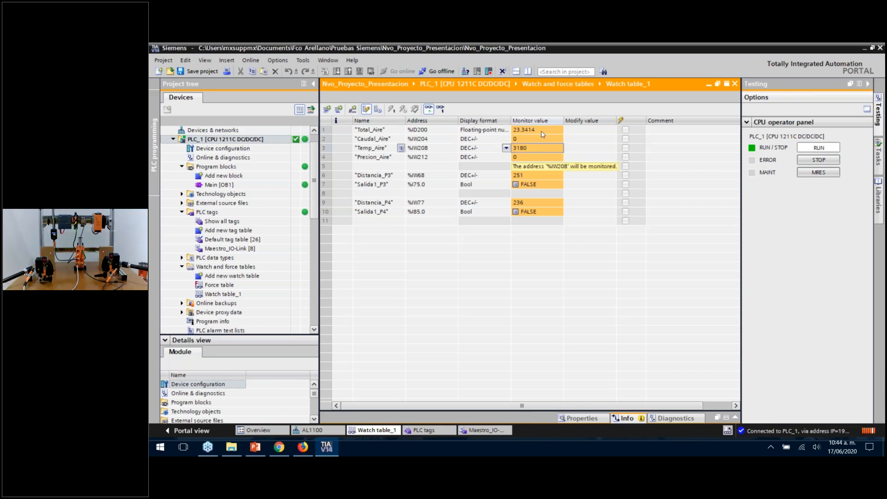
key("Down")
key("Down")
key("Down")
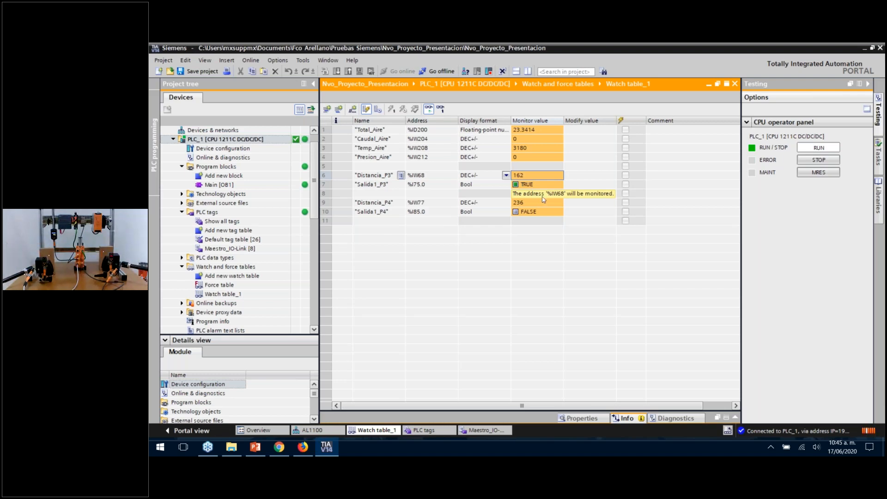
left_click(563, 185)
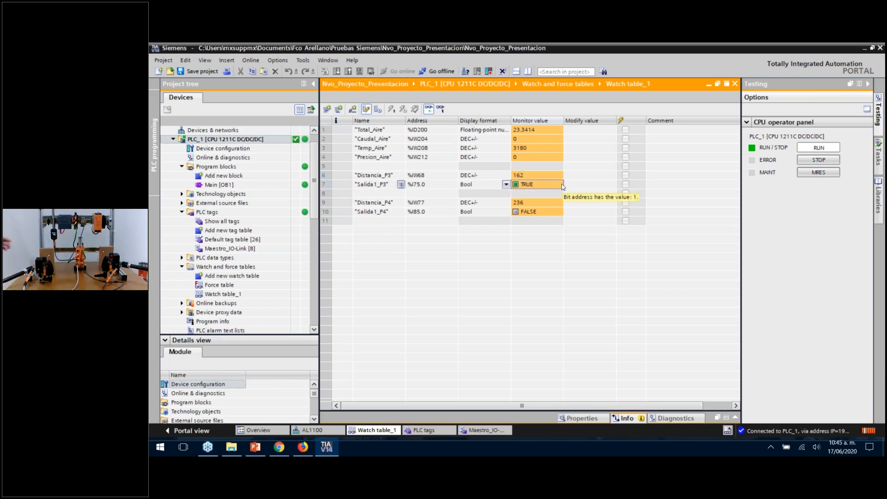
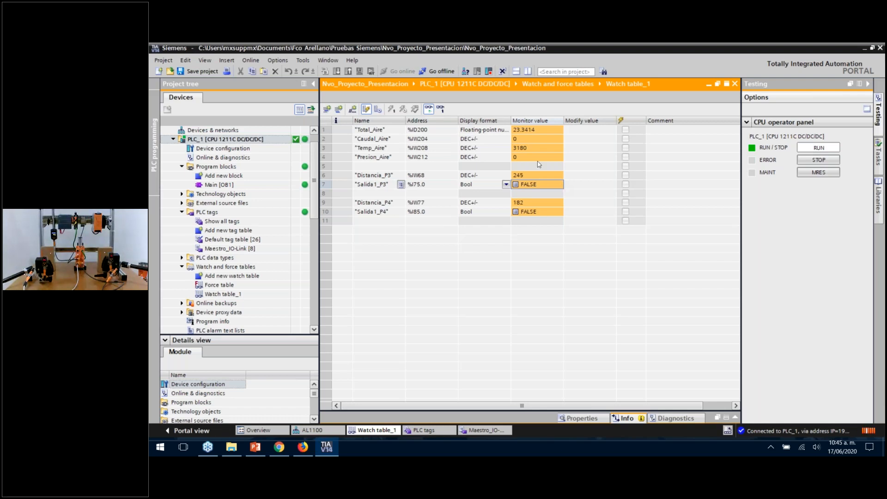
left_click(534, 140)
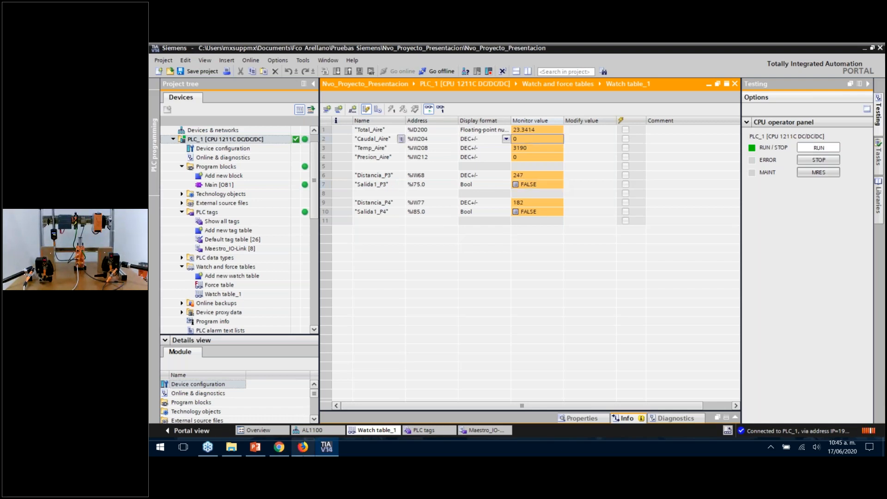
Switch to LR DEVICE in the browser and examine the OGD592 switch point parameters and cockpit values on port 4
key("alt+Tab")
left_click(209, 44)
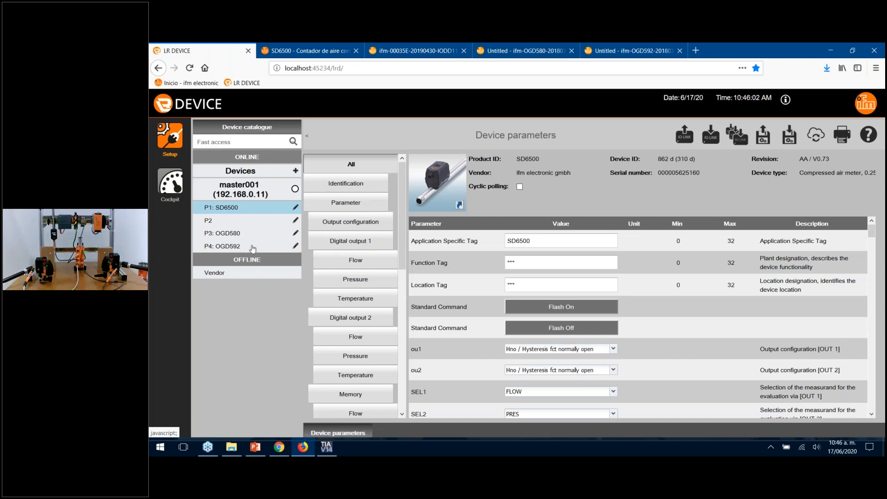
left_click(240, 246)
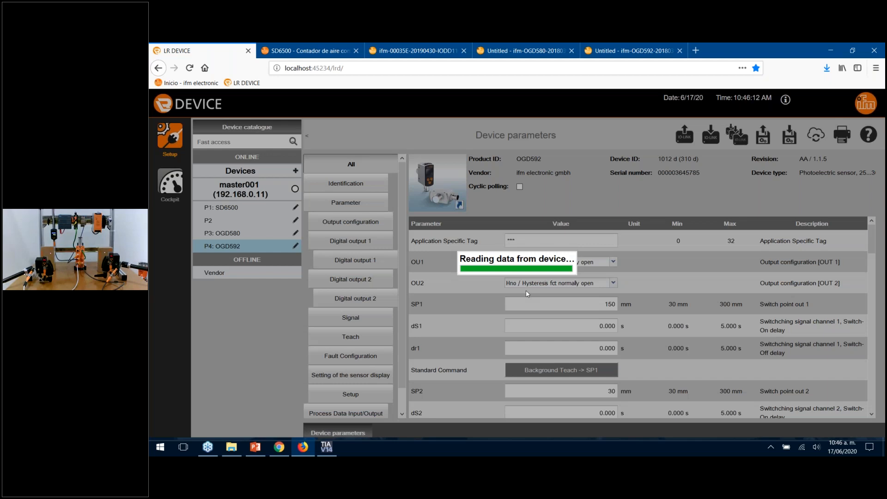
scroll(653, 329, "down", 1)
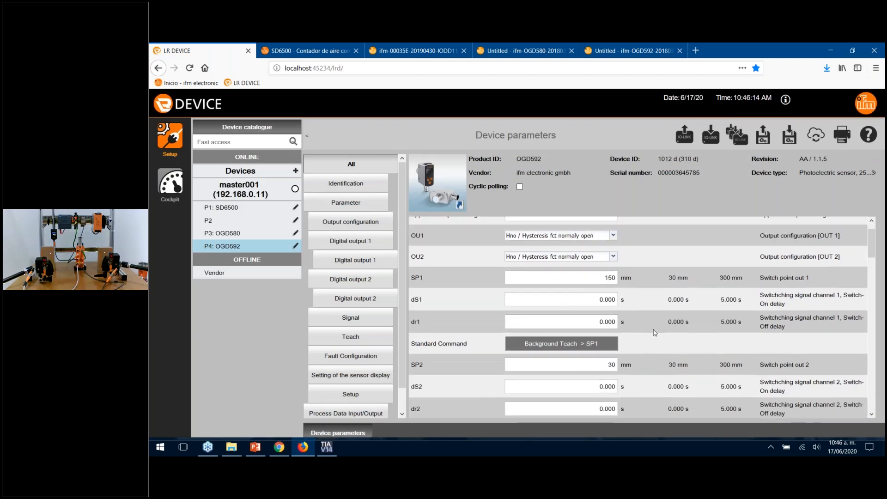
left_click_drag(604, 279, 638, 280)
scroll(642, 316, "down", 3)
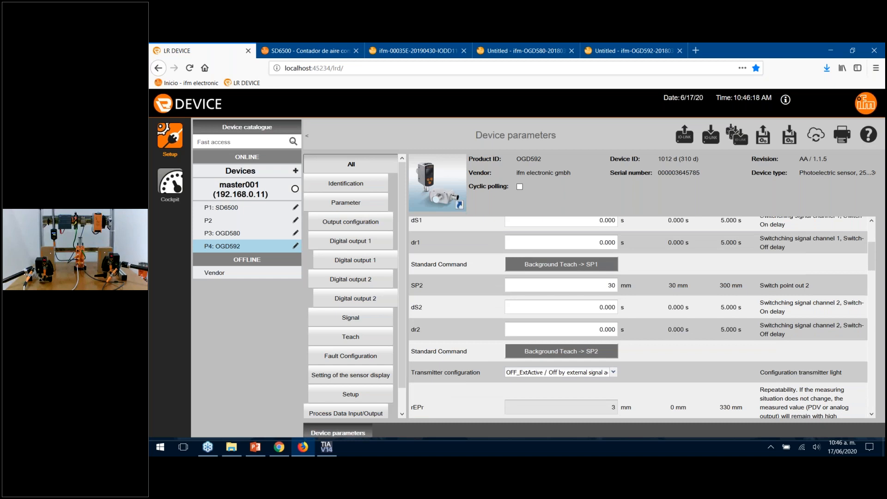
scroll(621, 307, "up", 2)
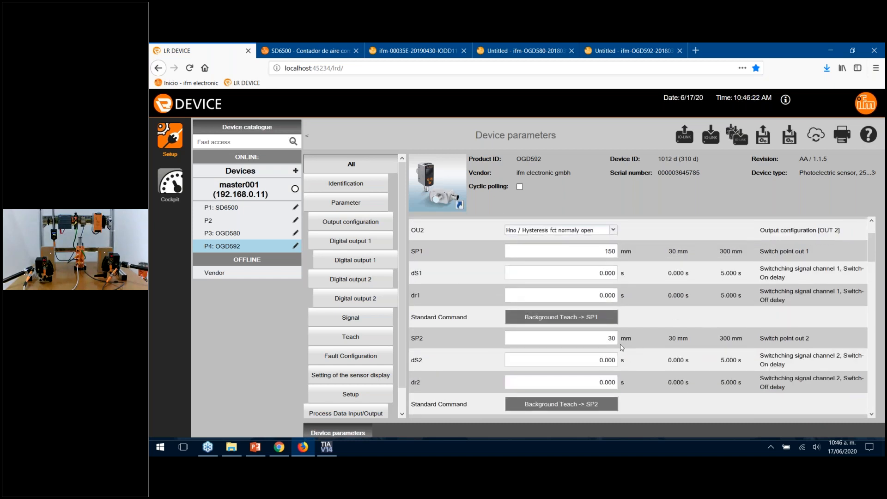
scroll(621, 347, "up", 2)
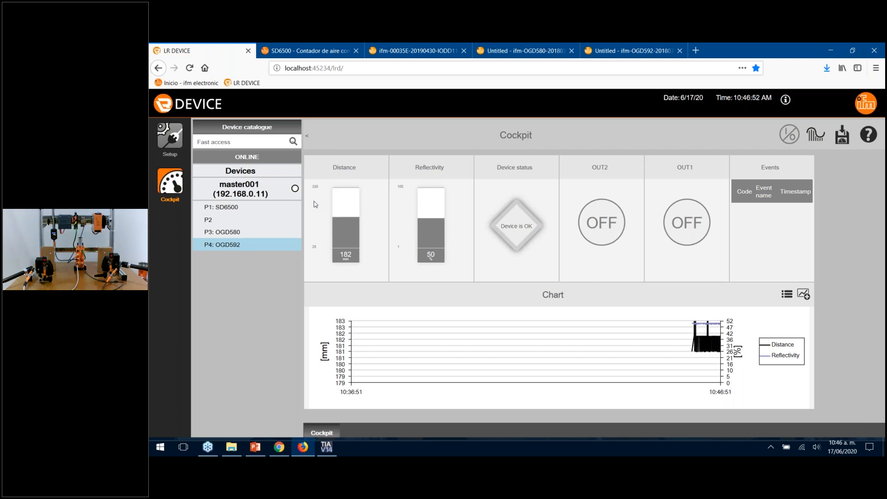
left_click(179, 151)
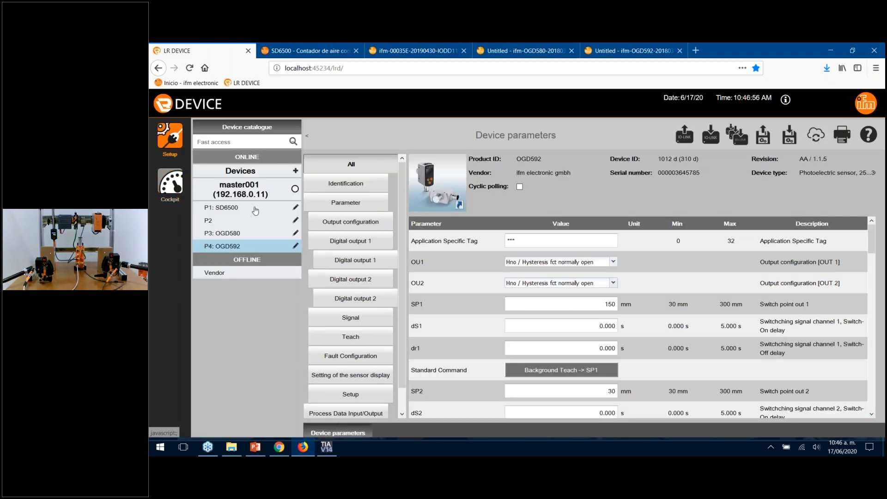
Open the SD6500 on port 1 and examine its simulation settings, including the flow, pressure and temperature simulation values
left_click(254, 208)
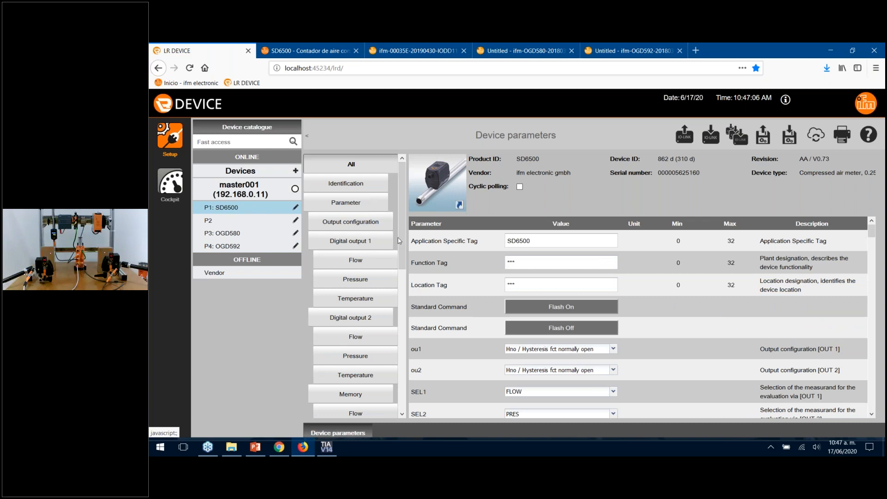
left_click_drag(400, 246, 405, 263)
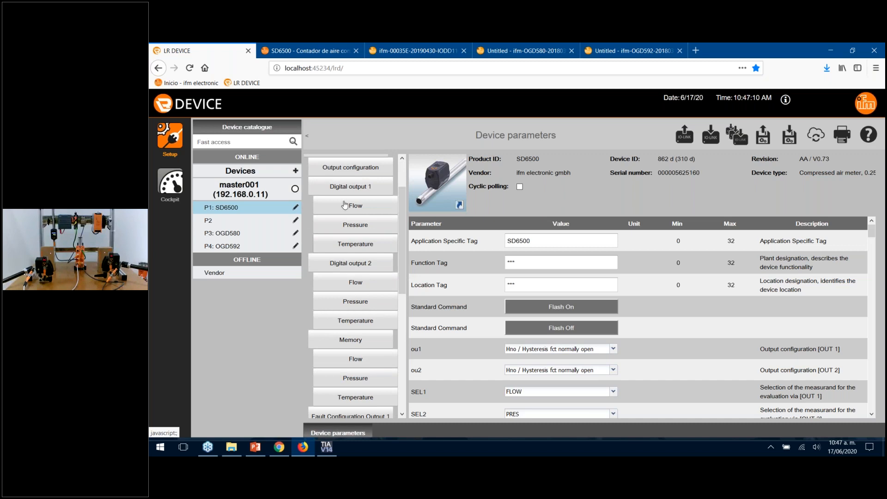
left_click_drag(405, 262, 405, 353)
left_click(368, 313)
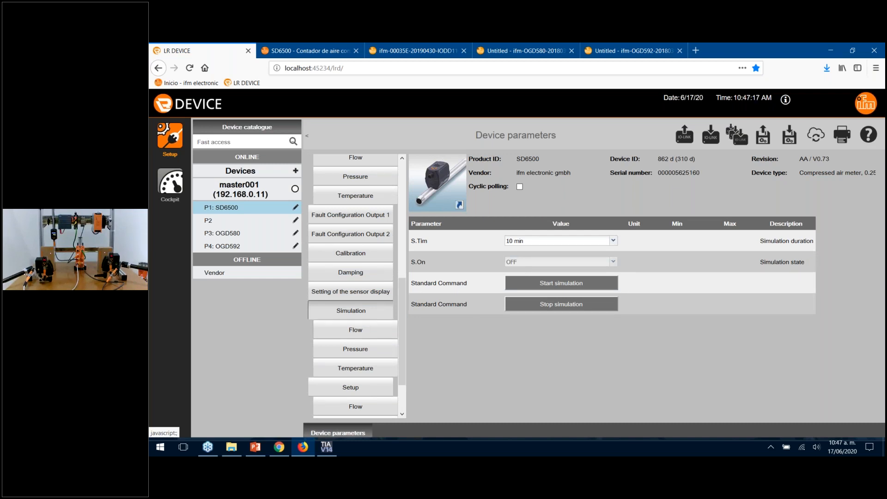
scroll(404, 343, "down", 1)
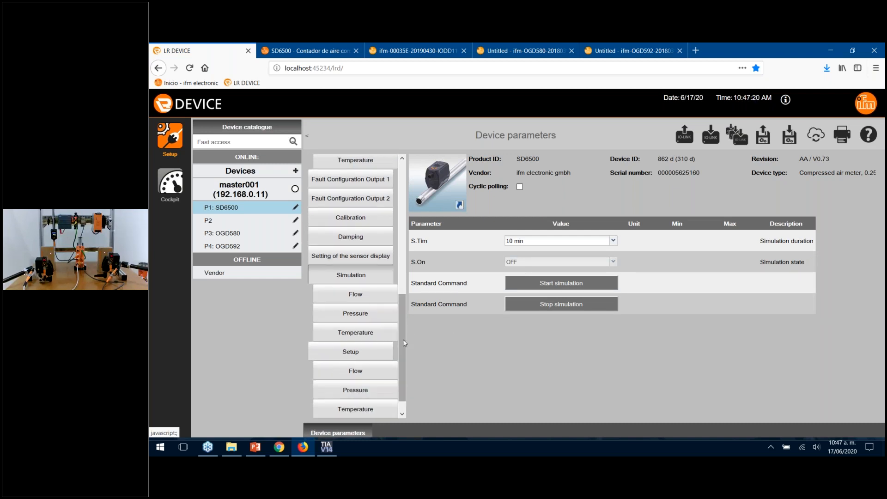
left_click(379, 300)
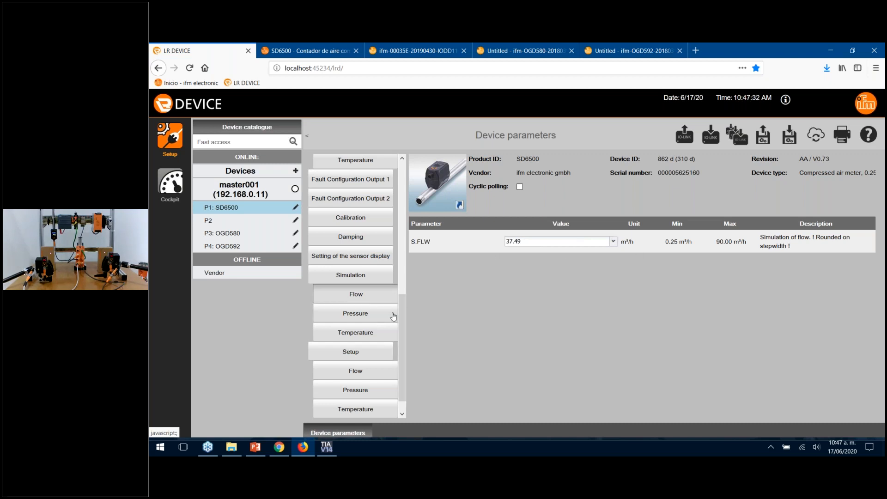
left_click(393, 317)
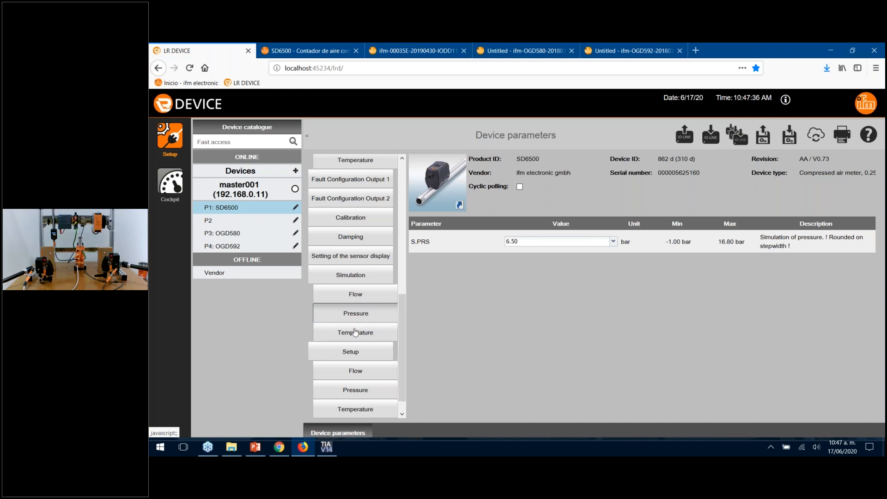
left_click(354, 332)
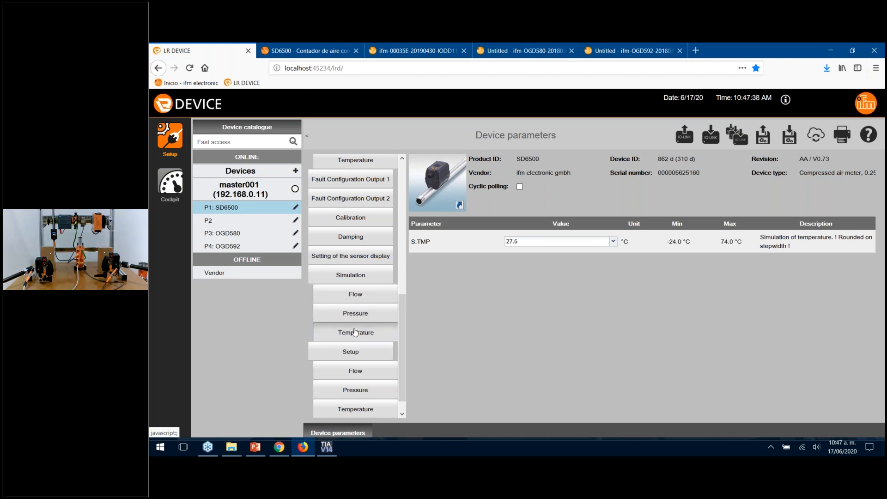
Check the air meter tags in the TIA Portal watch table, return to LR DEVICE and start the SD6500 simulation
left_click(325, 448)
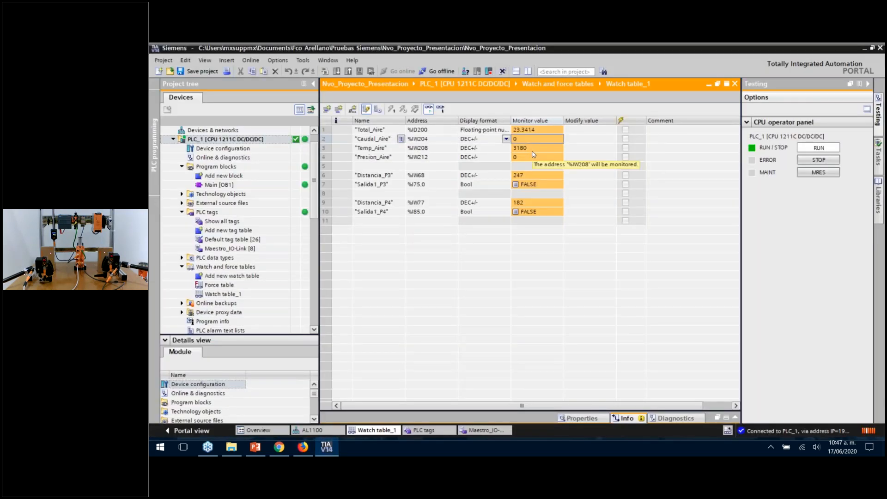
left_click(303, 446)
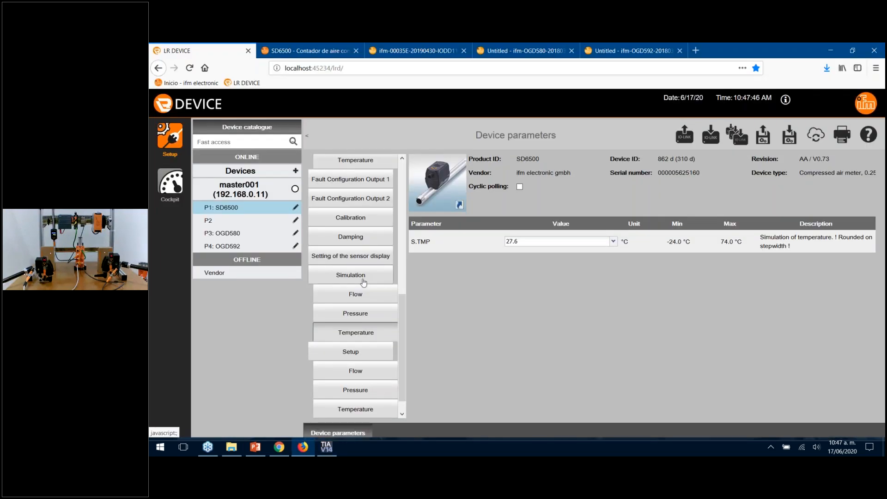
left_click(364, 281)
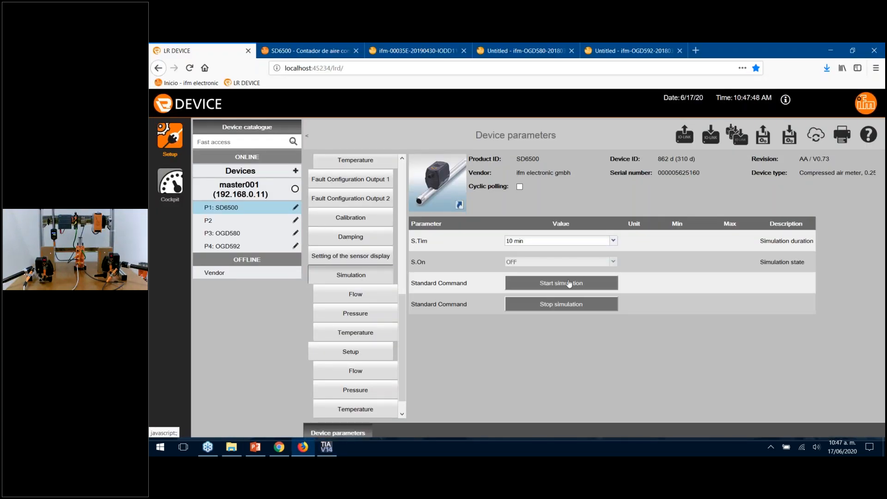
left_click(569, 283)
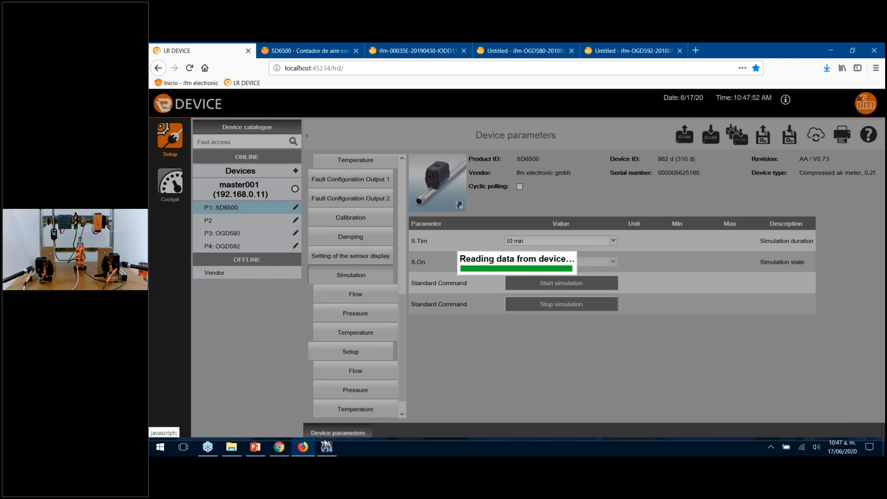
Switch to TIA Portal and examine the simulated monitor values of Caudal_Aire, Temp_Aire and Presion_Aire in Watch table_1
left_click(330, 449)
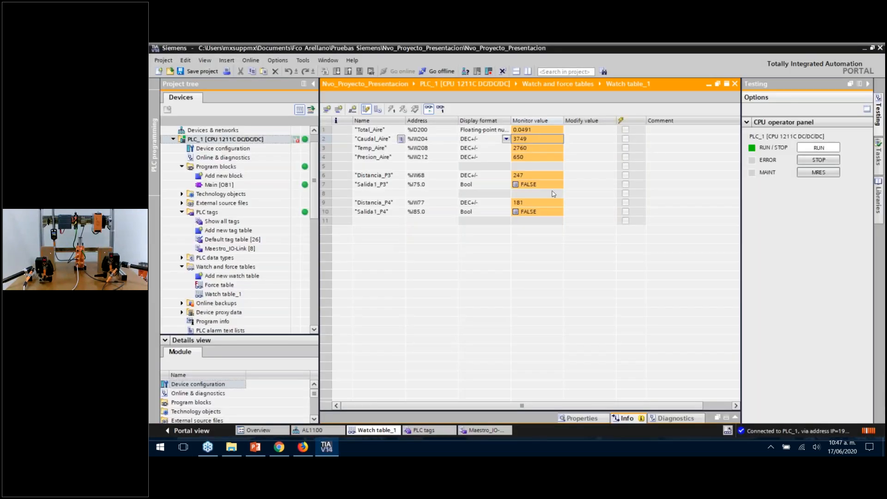
left_click(531, 141)
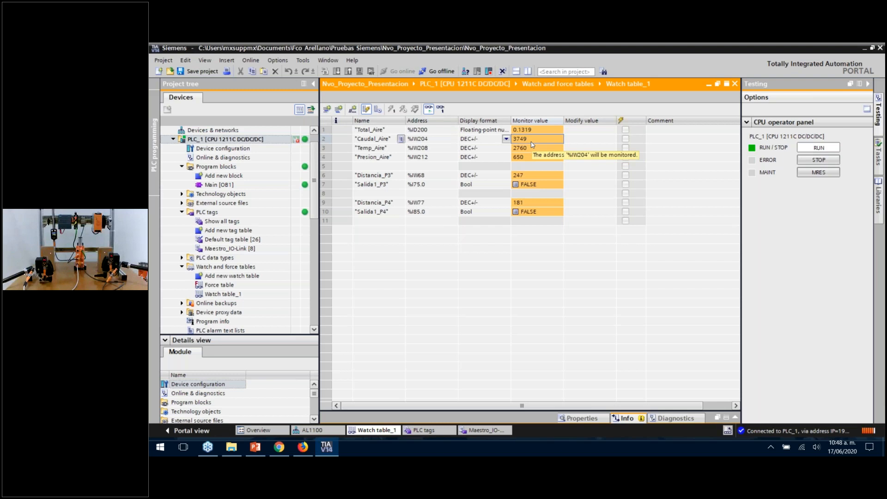
left_click(531, 147)
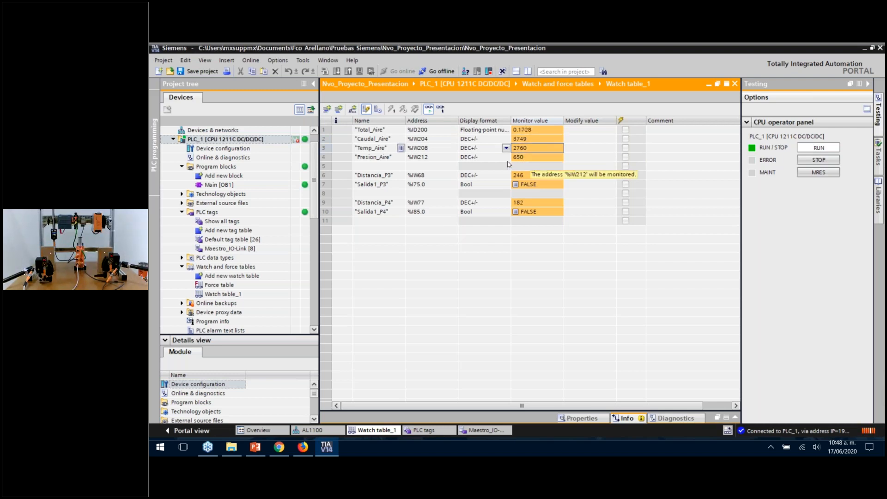
left_click(527, 165)
left_click(527, 157)
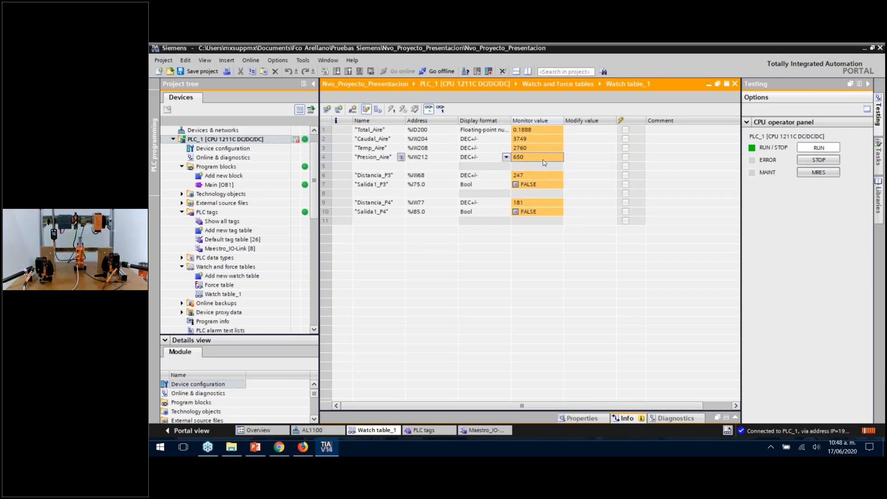
left_click(527, 141)
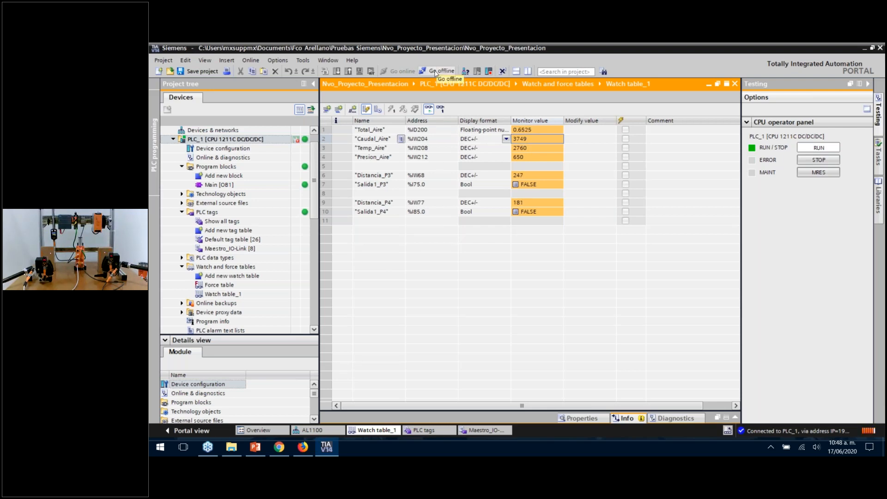
Go offline from PLC_1 and review the SD6500, OGD580 and OGD592 port modules in the AL1100 device overview
left_click(435, 73)
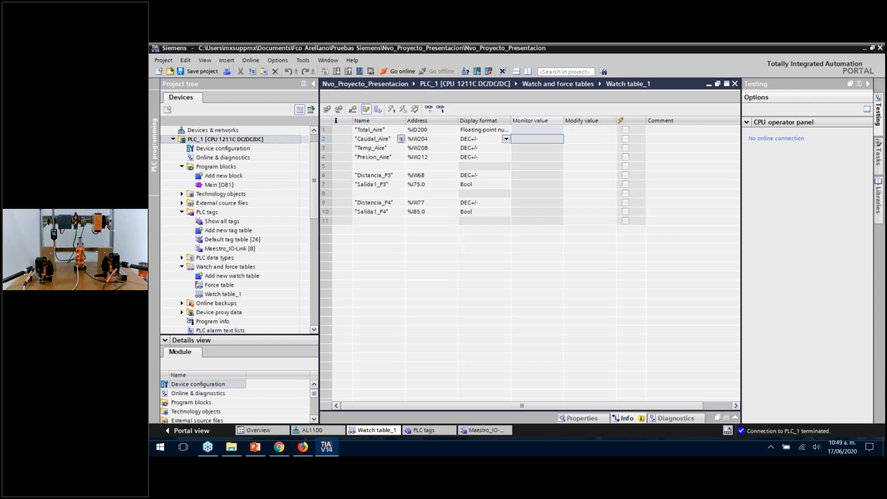
left_click(319, 430)
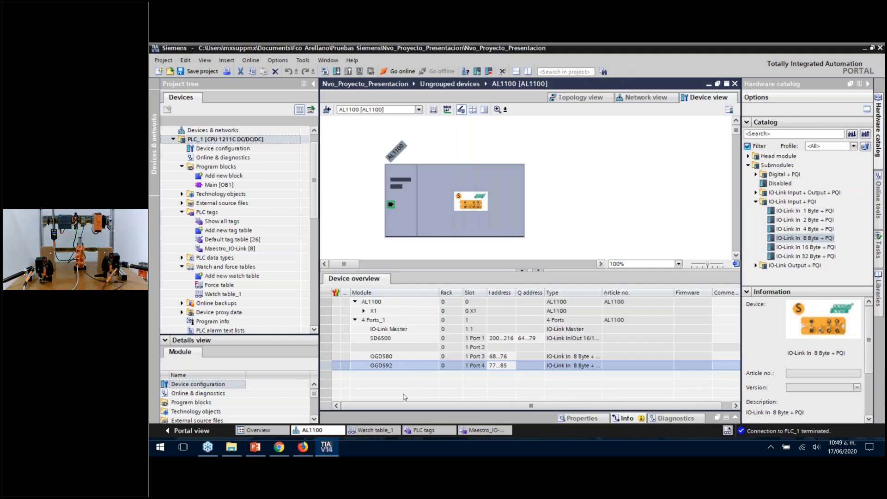
left_click(425, 341)
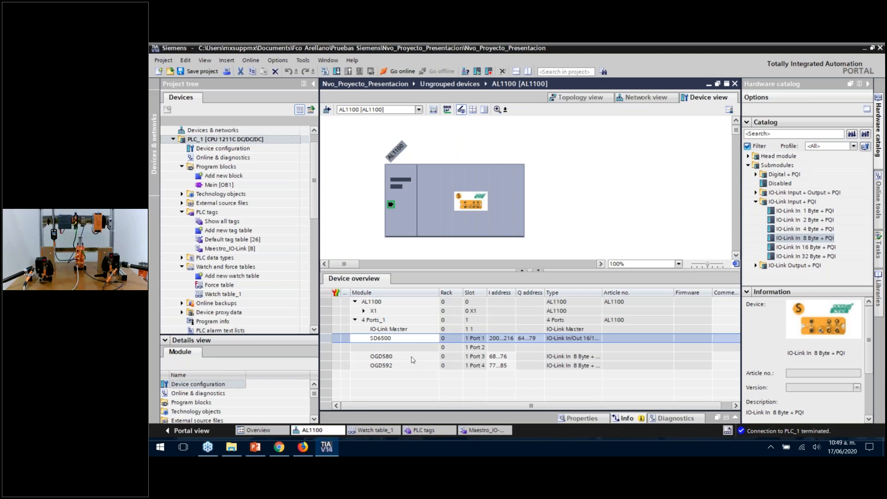
double_click(412, 360)
left_click(425, 365)
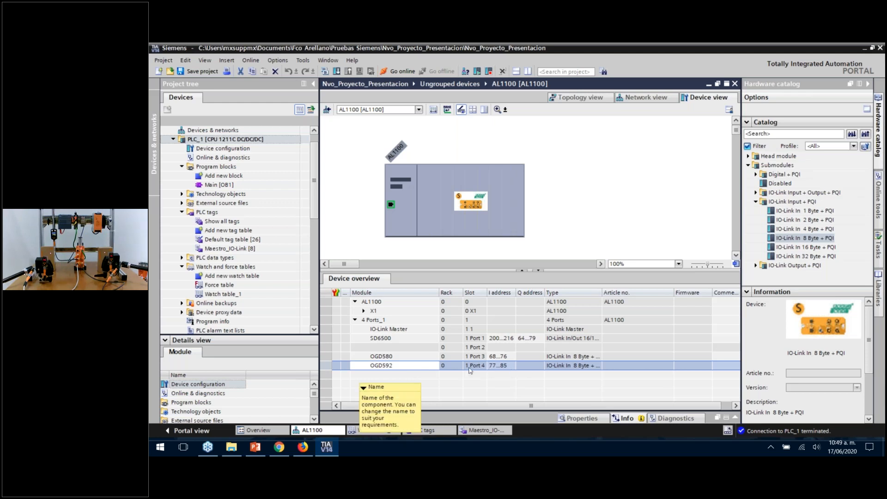
Set the OGD592 module's Validation / Data Storage parameter to "type compatible V1.1 device with Restore"
left_click(736, 419)
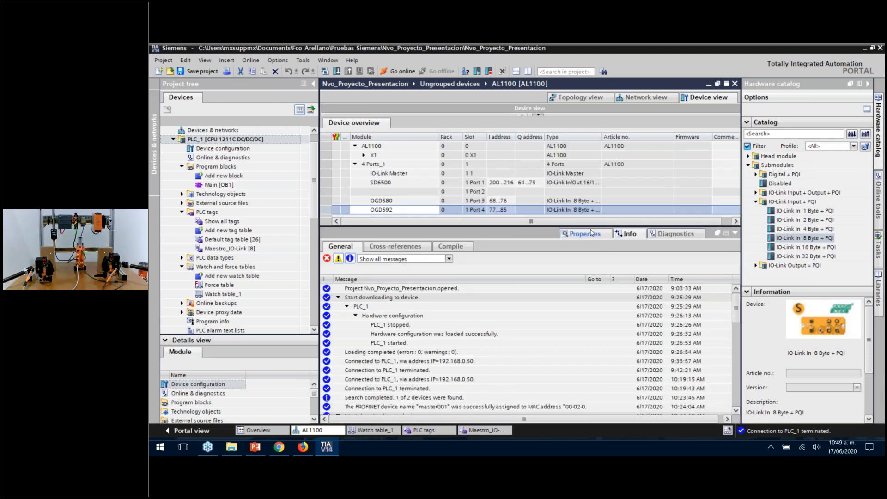
left_click(591, 233)
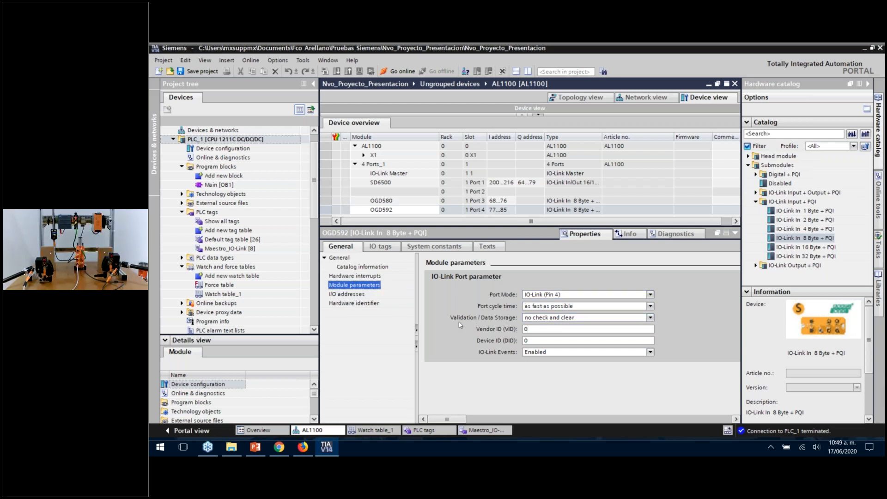
left_click(570, 318)
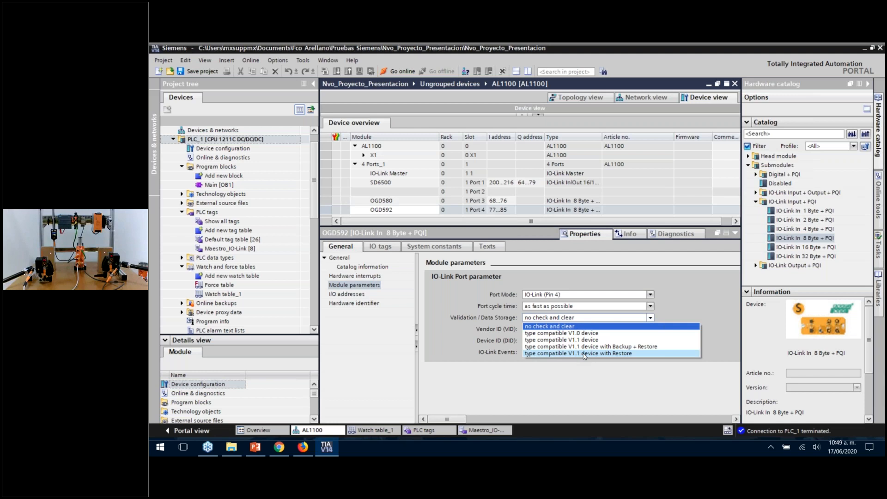
left_click(615, 353)
Look up the vendor ID in the OGD592 IODD document in the browser and set the module's Vendor ID (VID) to 310
left_click(576, 330)
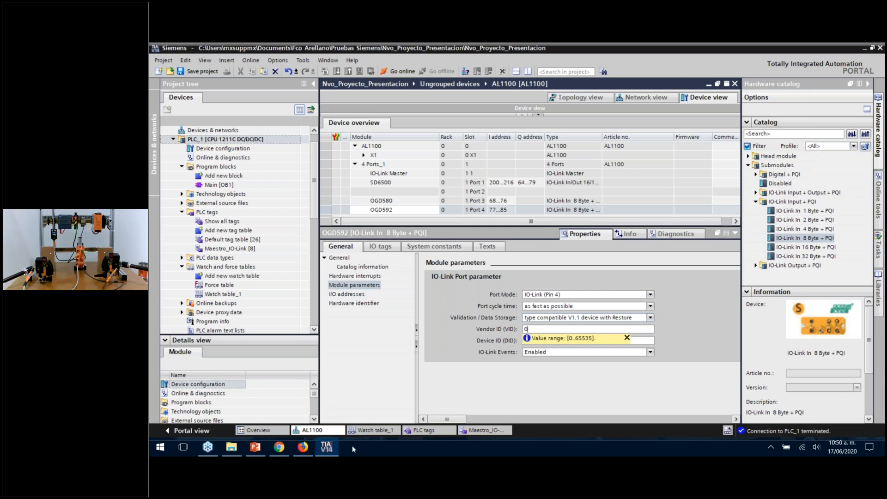
left_click(296, 451)
left_click(496, 47)
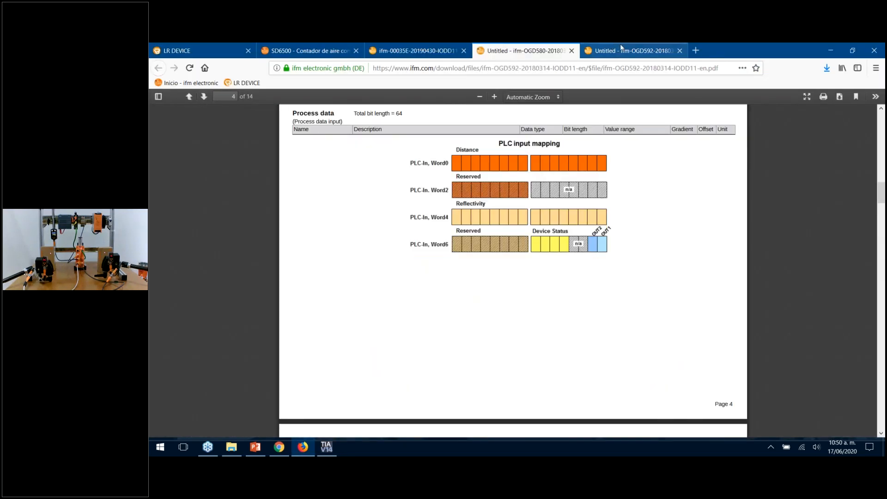
left_click(620, 46)
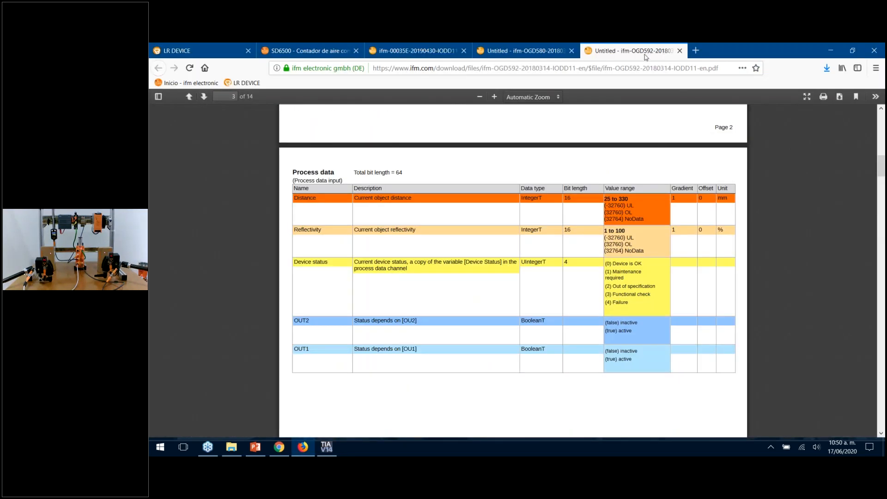
scroll(585, 359, "up", 12)
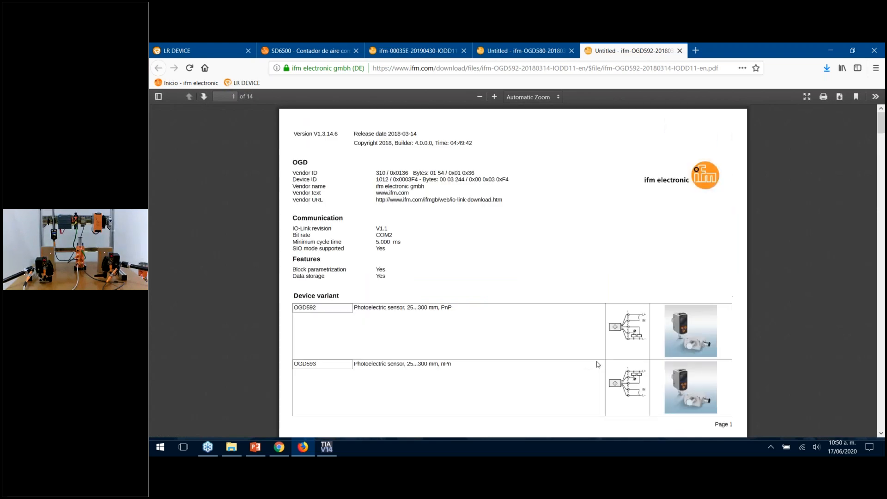
scroll(602, 337, "down", 1)
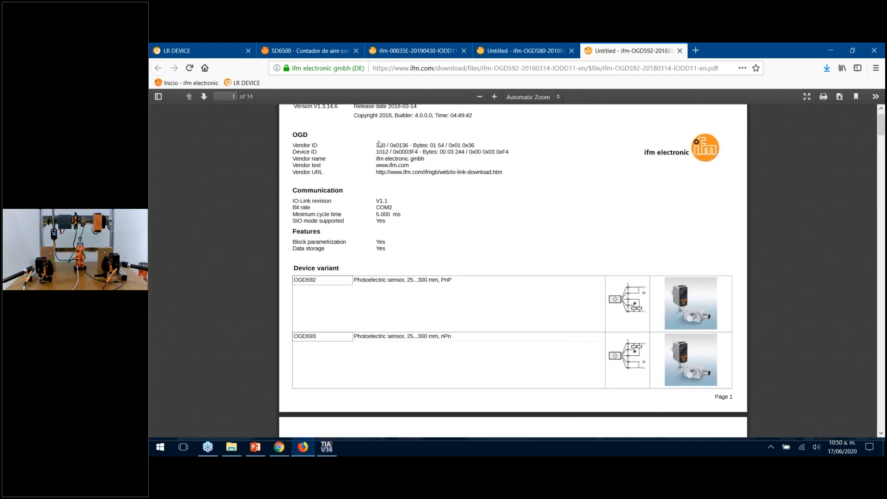
double_click(378, 147)
key("alt+Tab")
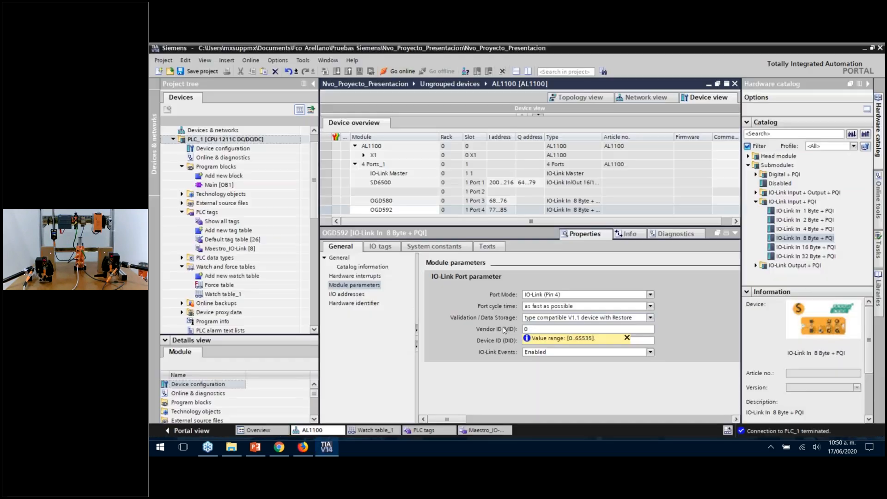
type("310")
key("Return")
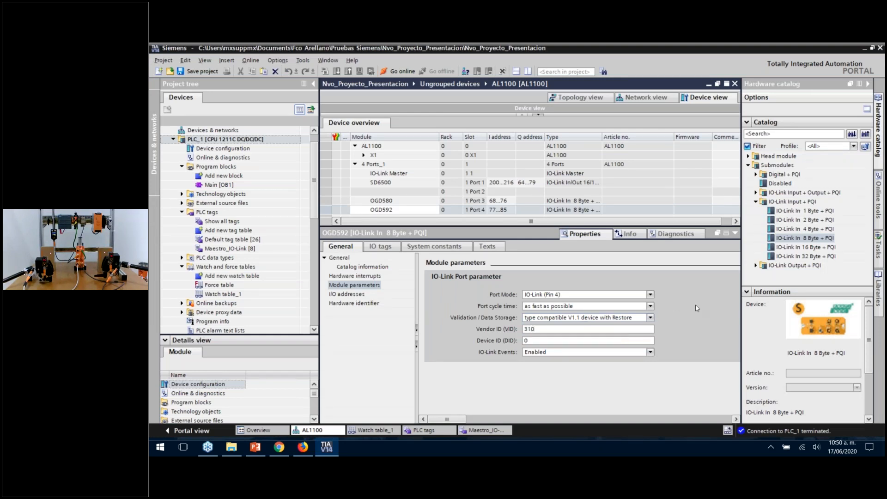
Look up the device ID in the OGD592 IODD document, enter Vendor ID 310 and Device ID 1012 for the module, and collapse its properties
key("alt+Tab")
double_click(382, 152)
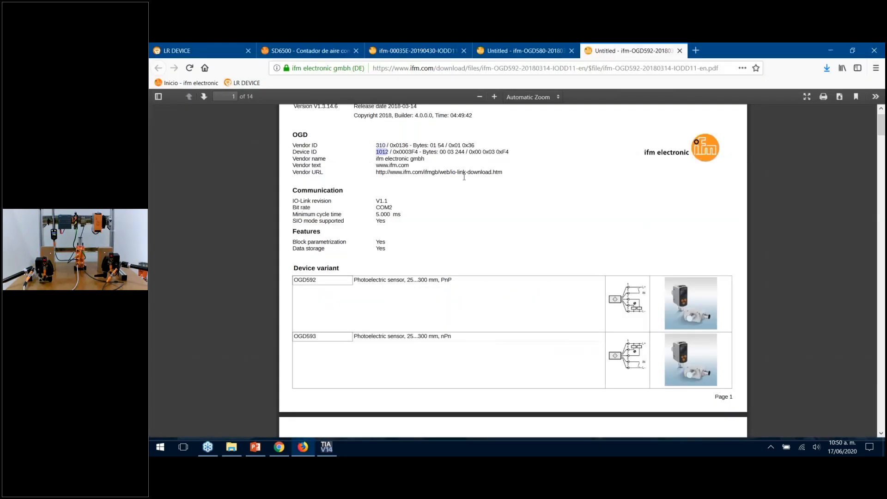
key("ctrl+c")
key("alt+Tab")
key("ctrl+v")
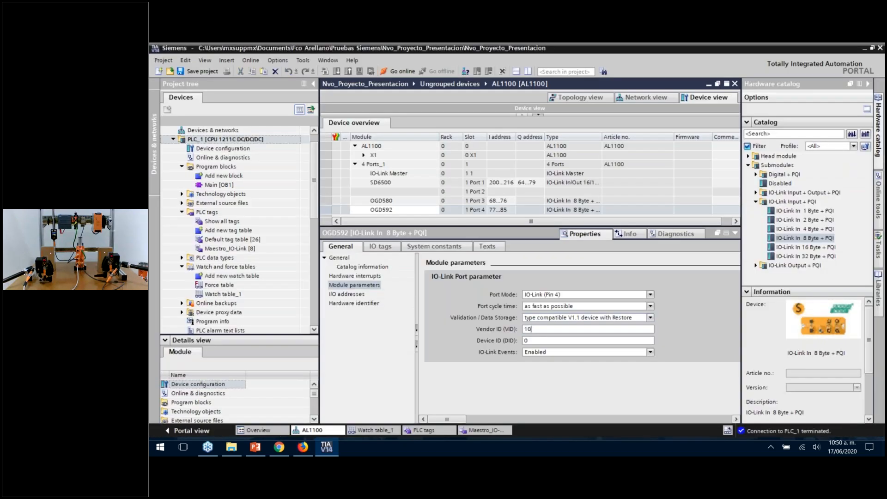
key("BackSpace")
key("BackSpace")
key("BackSpace")
key("BackSpace")
type("310")
key("Tab")
type("1012")
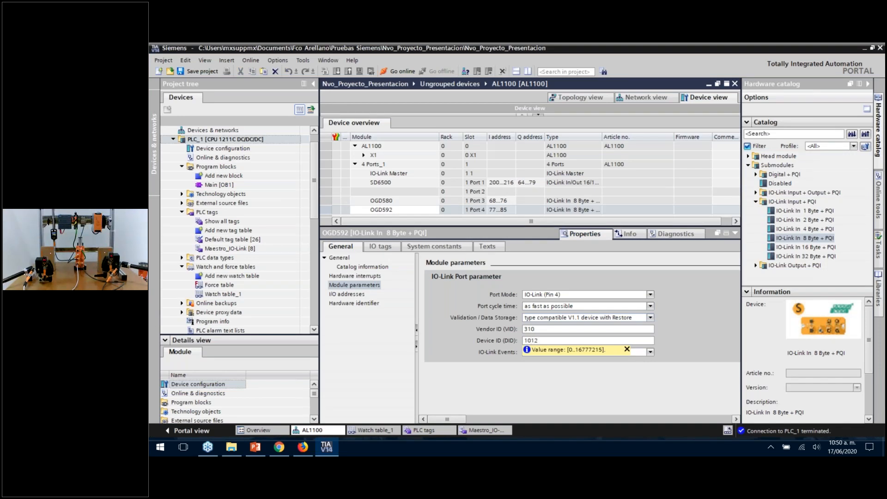
key("Tab")
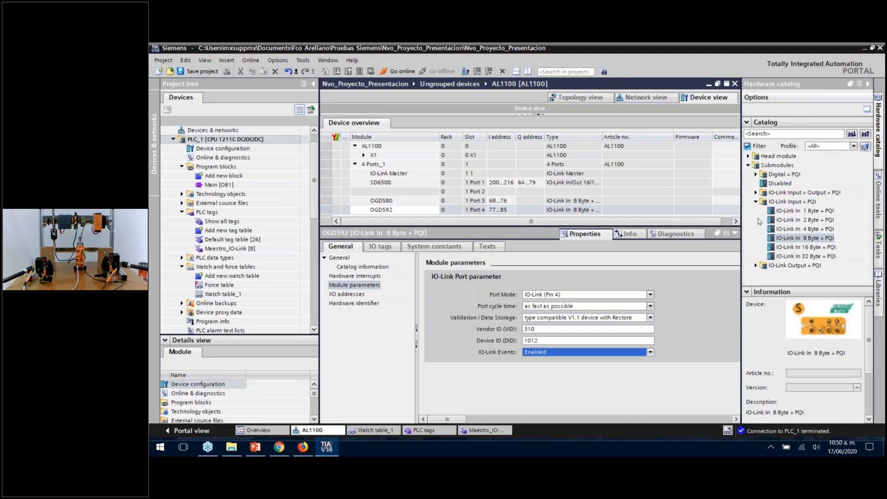
left_click(735, 233)
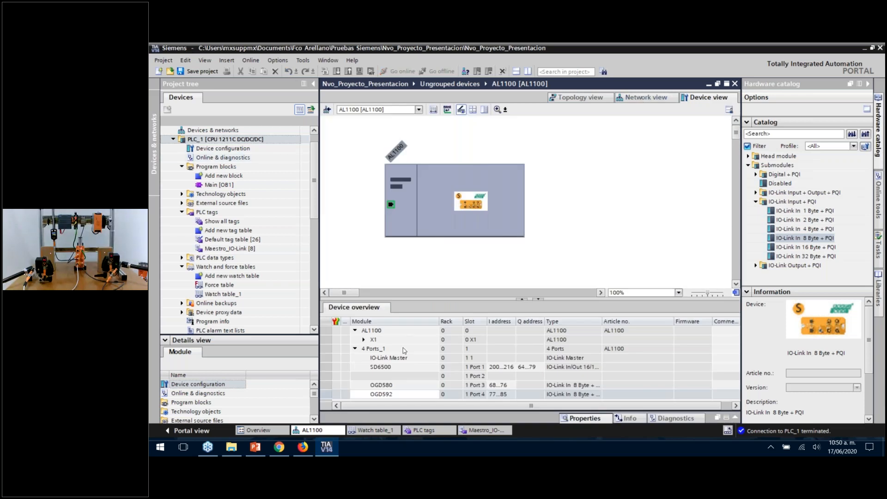
left_click(394, 397)
left_click(393, 398)
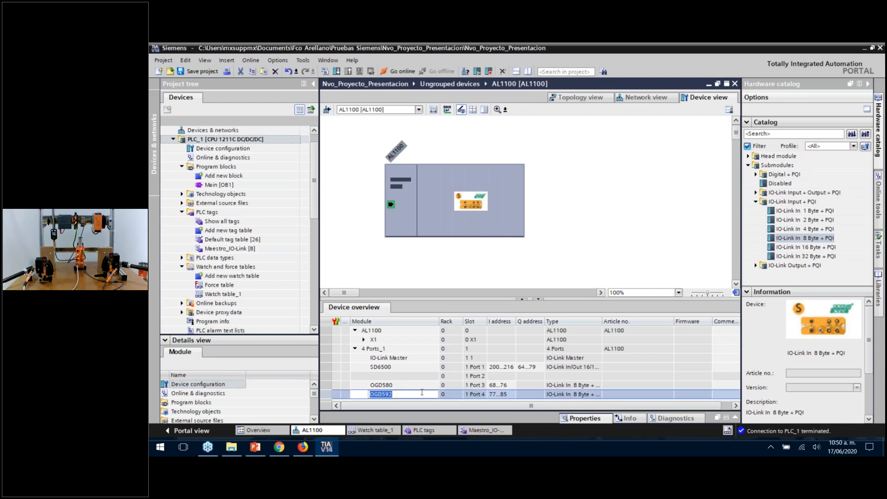
left_click(465, 394)
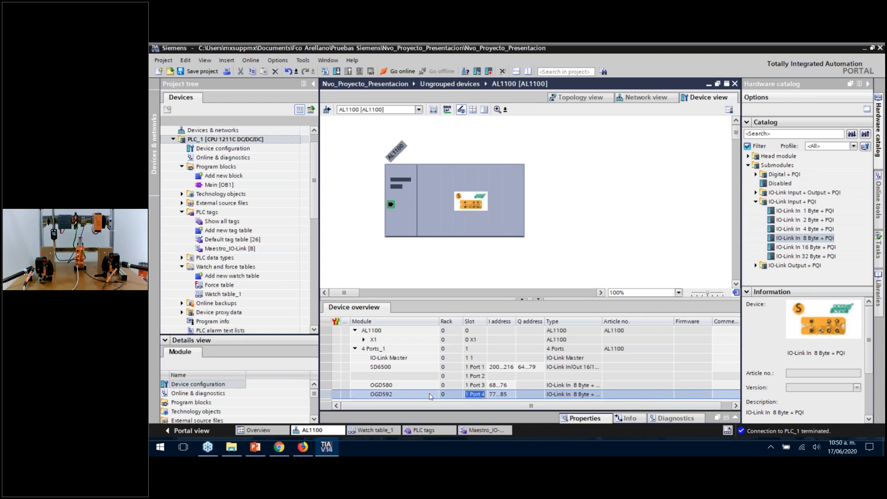
Download the updated hardware configuration to PLC_1, finish the load, and collapse the message area below the AL1100 device overview
left_click(184, 143)
left_click(270, 140)
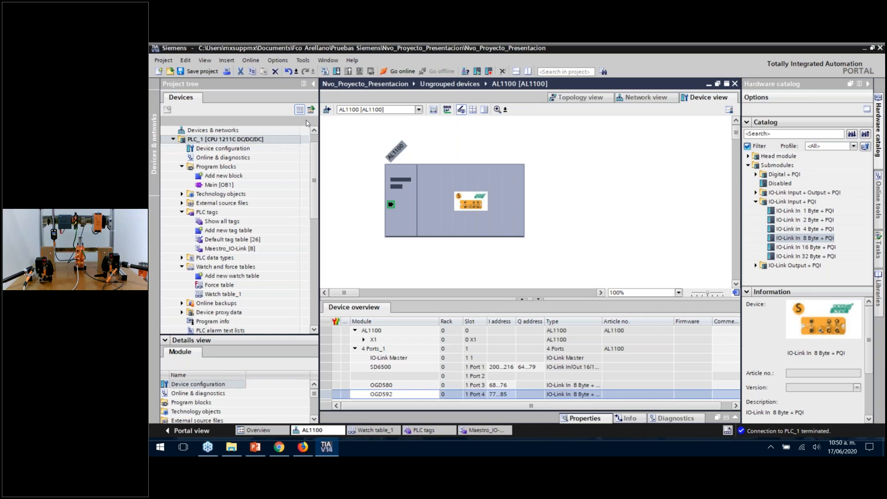
left_click(337, 71)
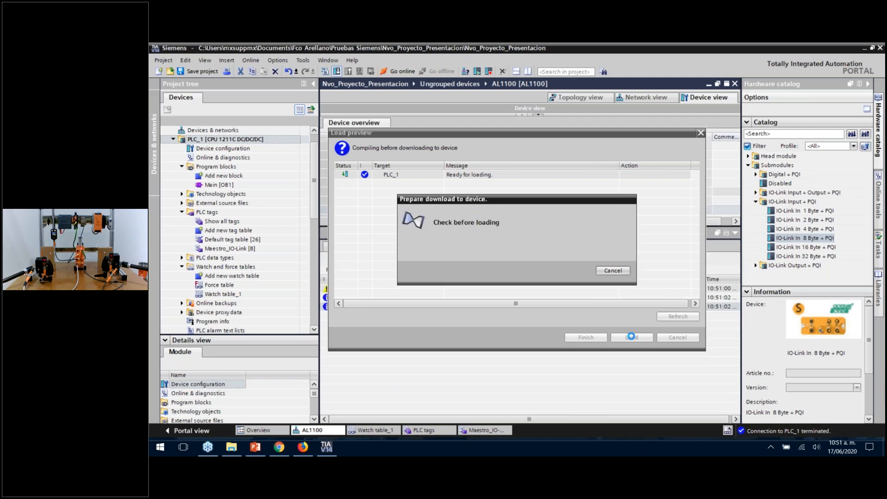
left_click(631, 338)
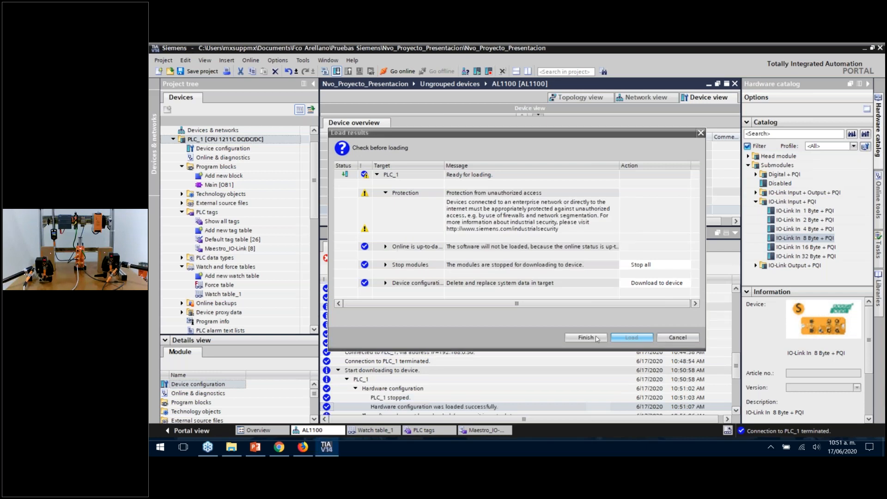
left_click(586, 337)
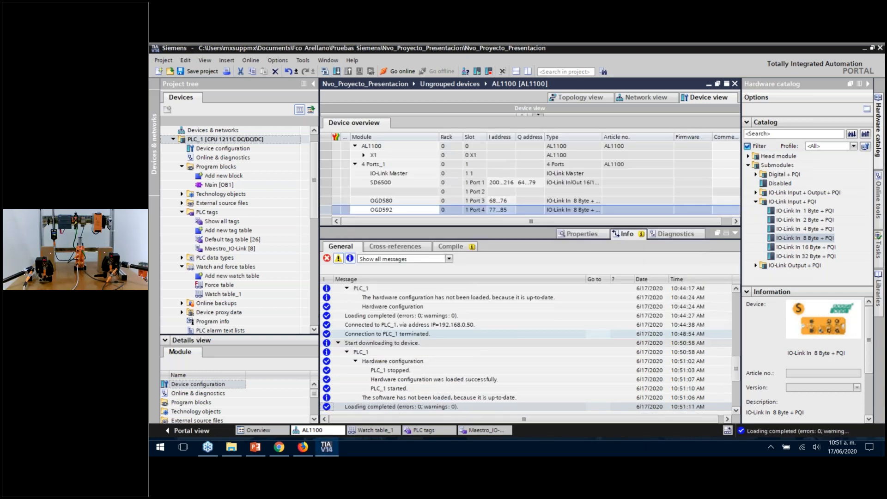
left_click(735, 233)
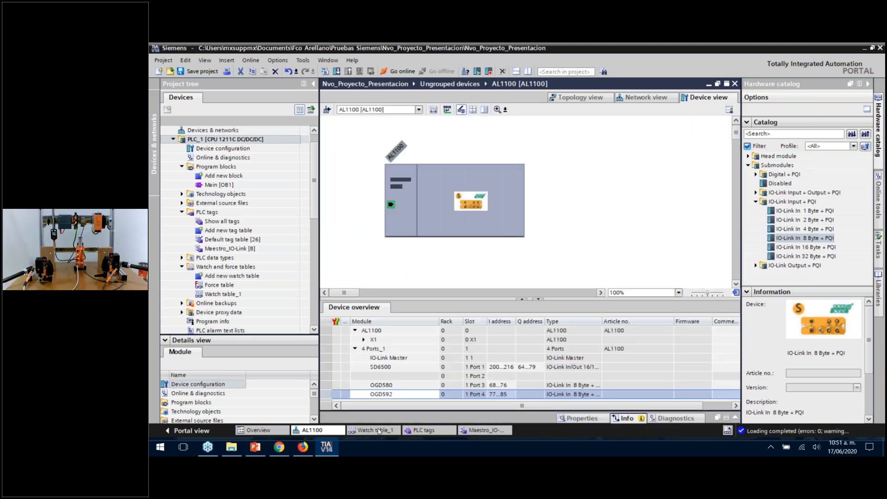
Open Watch table_1 and start online monitoring of its sensor tags
left_click(376, 430)
left_click(428, 112)
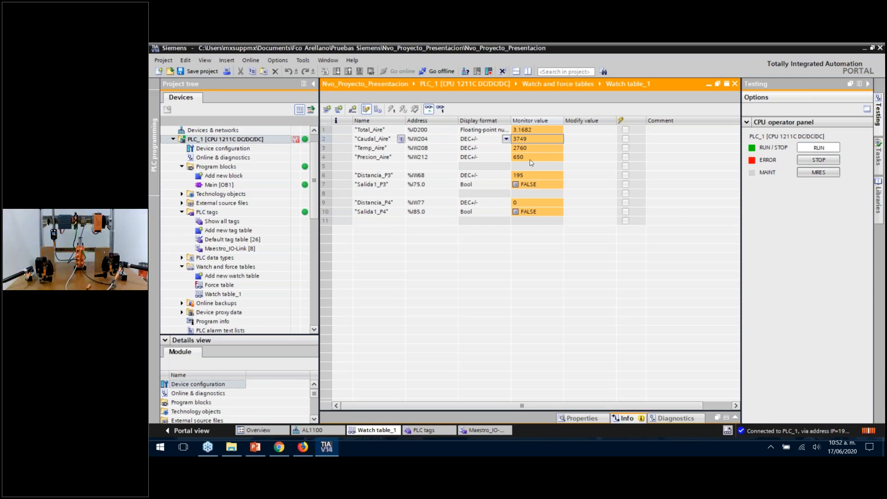
Switch to LR DEVICE in the browser and load the parameters of the sensor on port P3
left_click(302, 446)
left_click(215, 46)
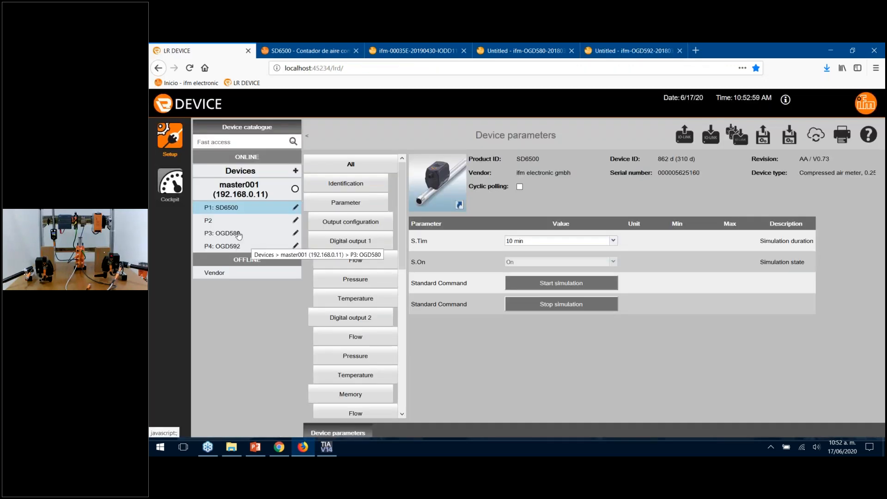
left_click(233, 234)
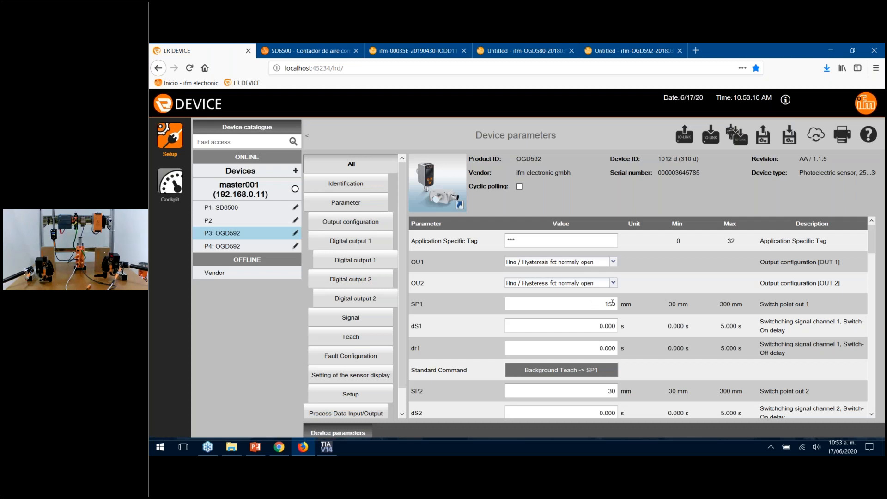
Set switch point SP1 of the OGD592 on port P3 to 220 mm and write the parameters to the device
double_click(605, 308)
type("230")
key("BackSpace")
key("BackSpace")
type("20")
left_click(711, 138)
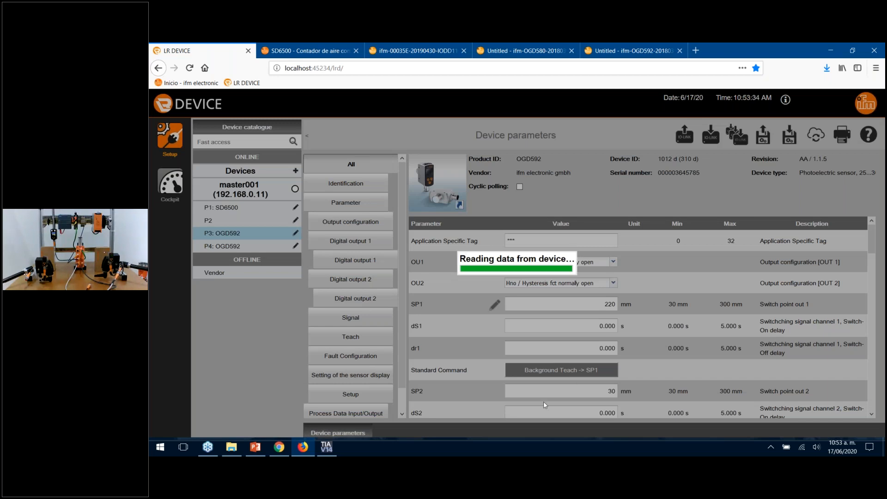
Return to TIA Portal to check the port 3 and port 4 values in Watch table_1, and switch to the PowerPoint presentation
left_click(334, 447)
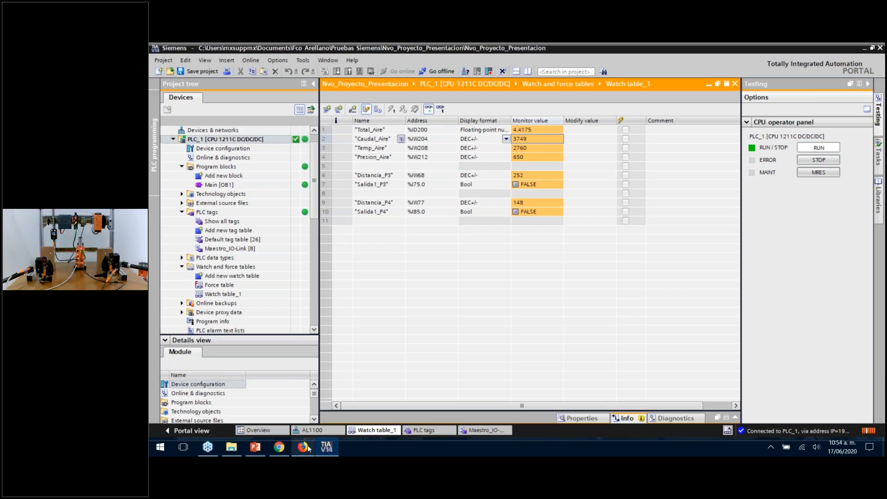
mouse_move(309, 448)
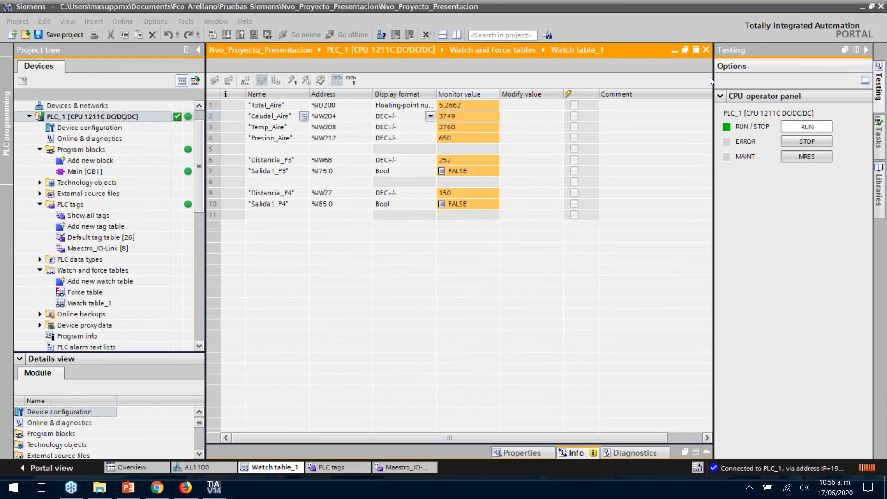
left_click(132, 491)
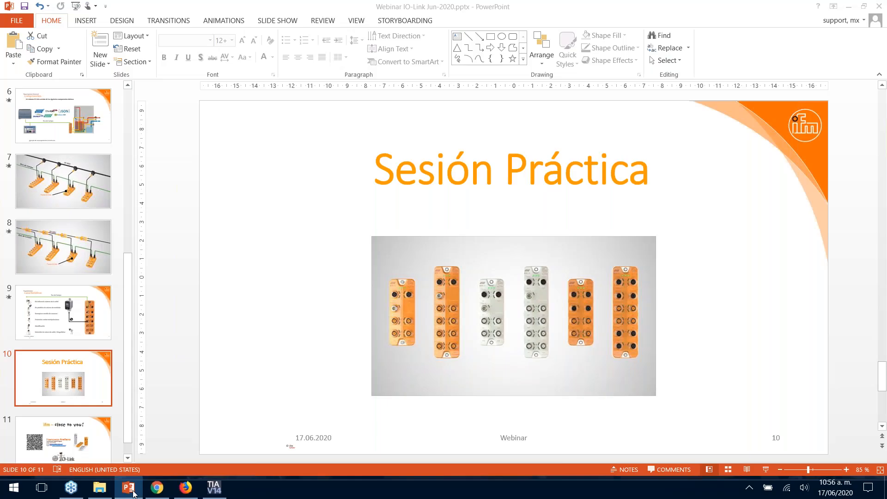